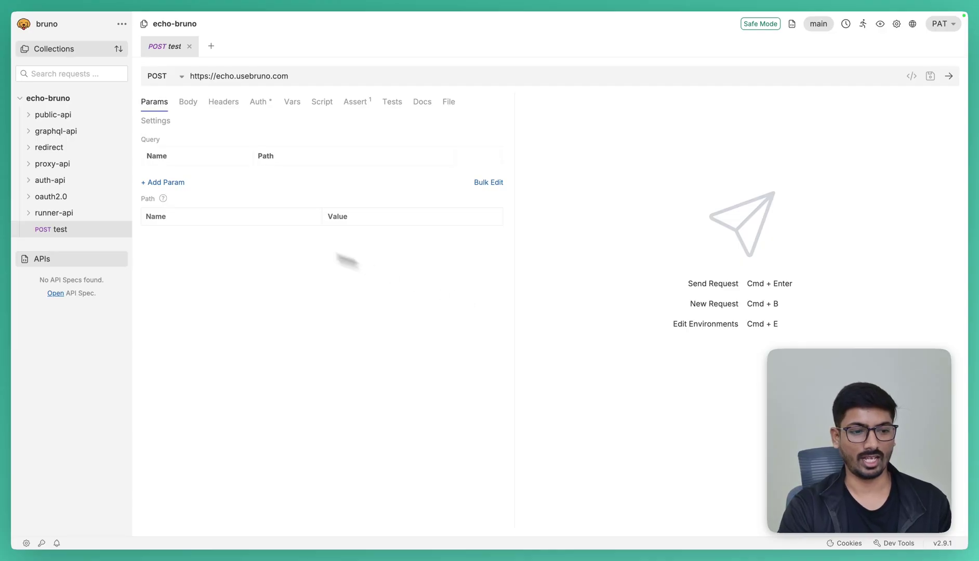
# Open the runner-var POST request inside the runner-api folder and focus its URL
pyautogui.click(60, 216)
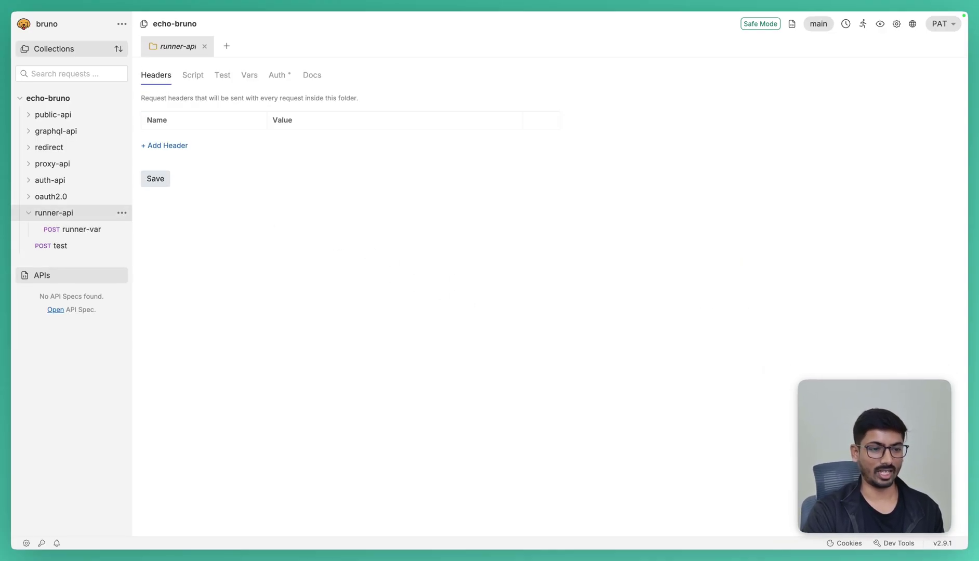
pyautogui.click(73, 232)
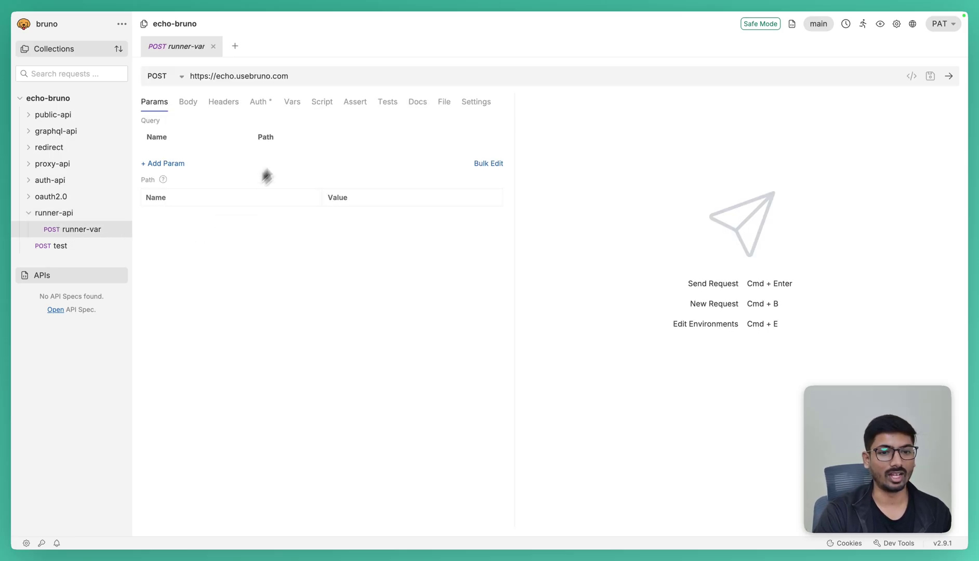
pyautogui.click(294, 73)
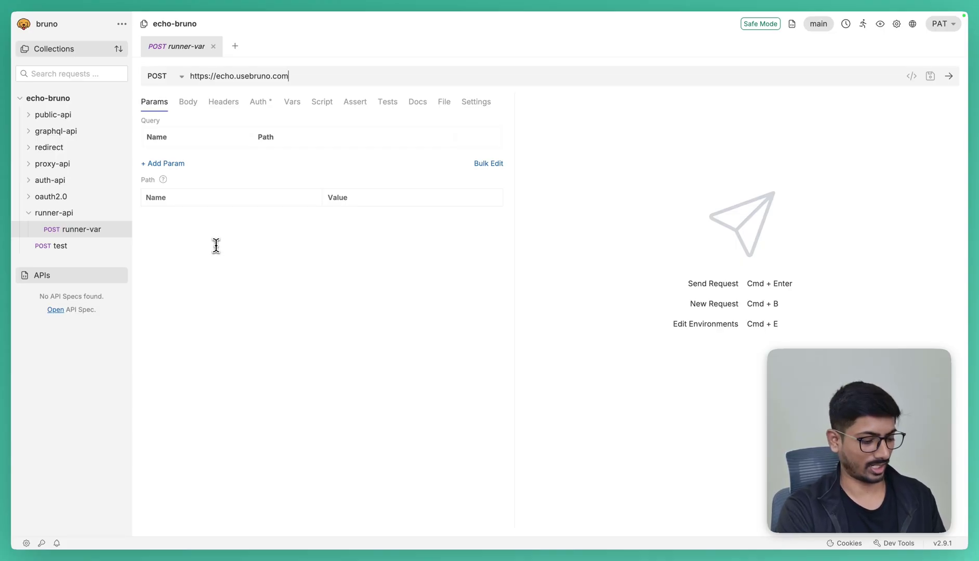
# Switch to the terminal and list the files in the echo-bruno collection folder with ls
pyautogui.press('super+space')
pyautogui.write('ter')
pyautogui.press('Return')
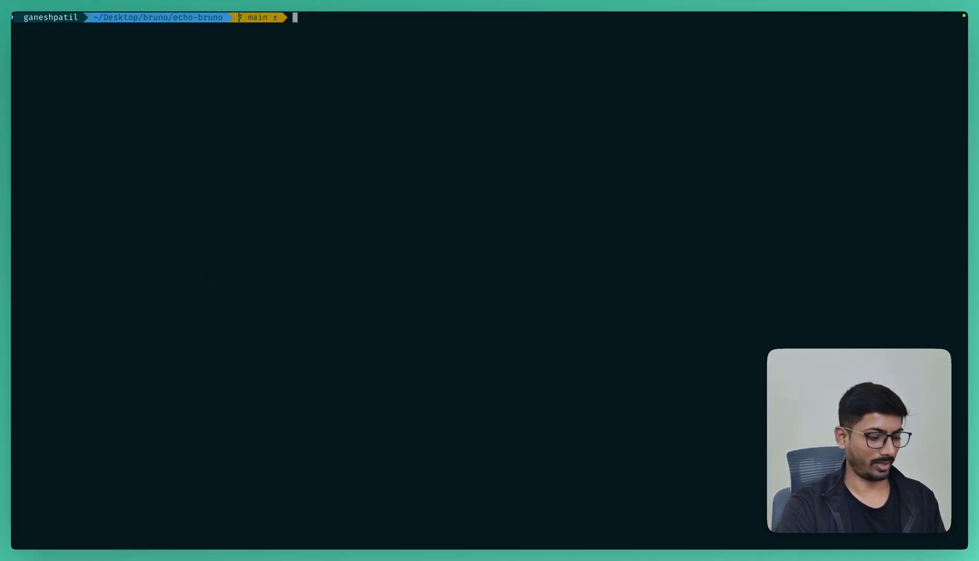
pyautogui.write('ls')
pyautogui.press('Return')
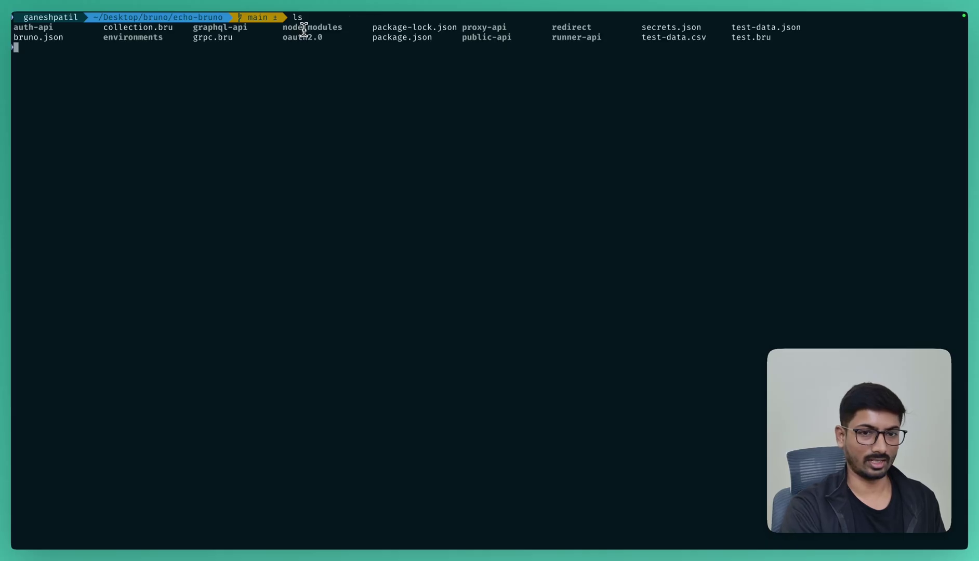
# List the collection folder including hidden files with ls -a, and in detailed form with ls -la
pyautogui.write('lls -a')
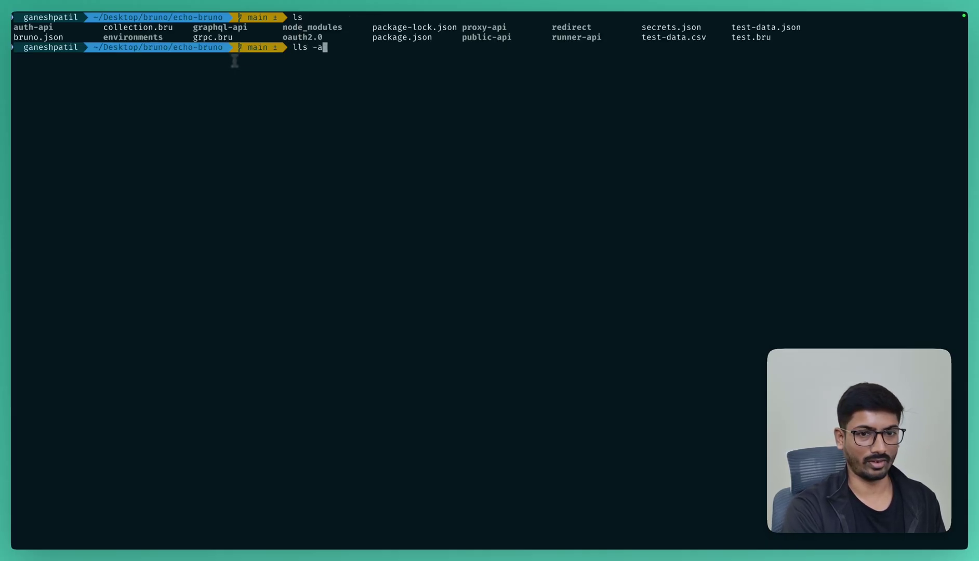
pyautogui.press('Return')
pyautogui.write('ls -a')
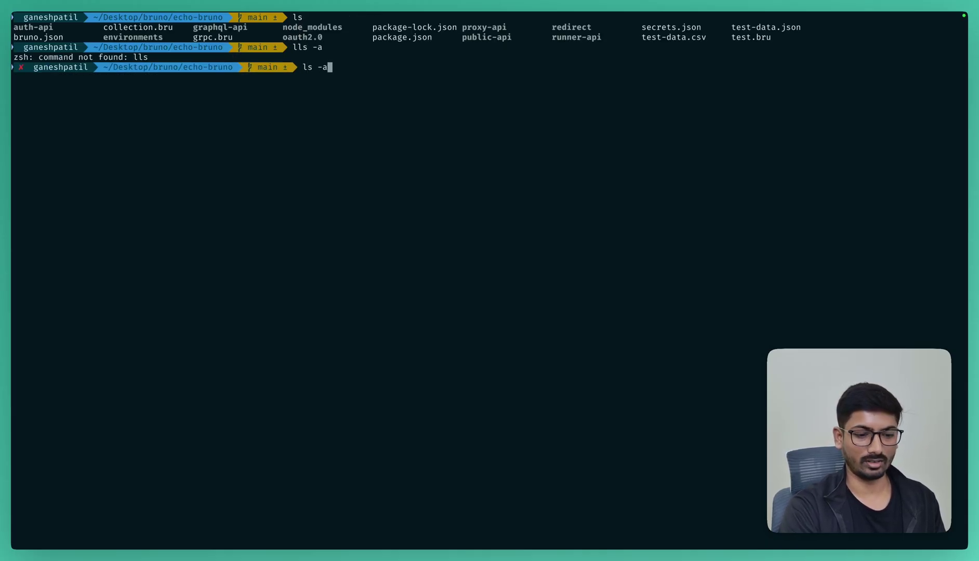
pyautogui.press('Return')
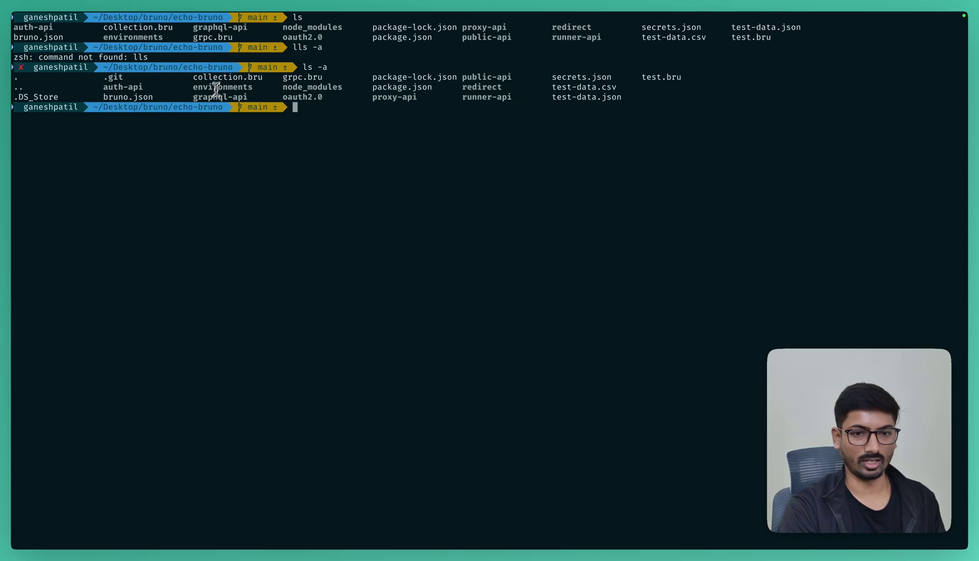
pyautogui.write('ls')
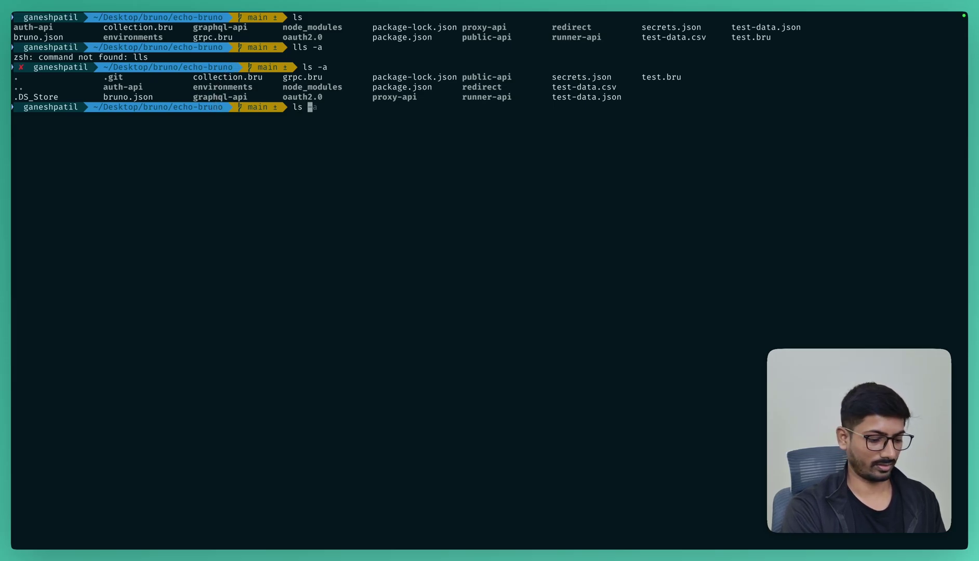
pyautogui.write(' -la')
pyautogui.press('Return')
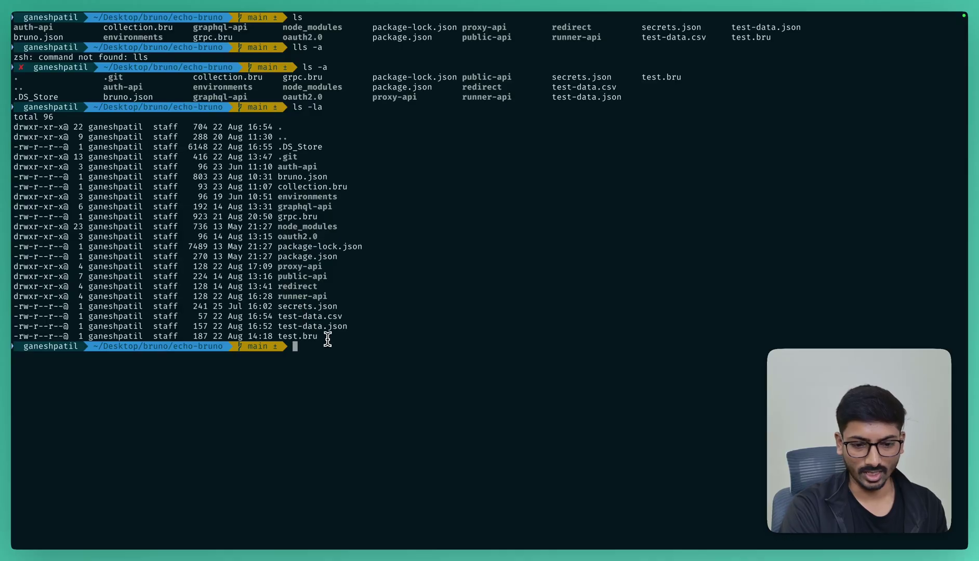
# Print the contents of test-data.csv with cat and examine its columns and rows
pyautogui.moveTo(346, 328)
pyautogui.mouseDown()
pyautogui.moveTo(278, 327)
pyautogui.moveTo(354, 319)
pyautogui.mouseUp()
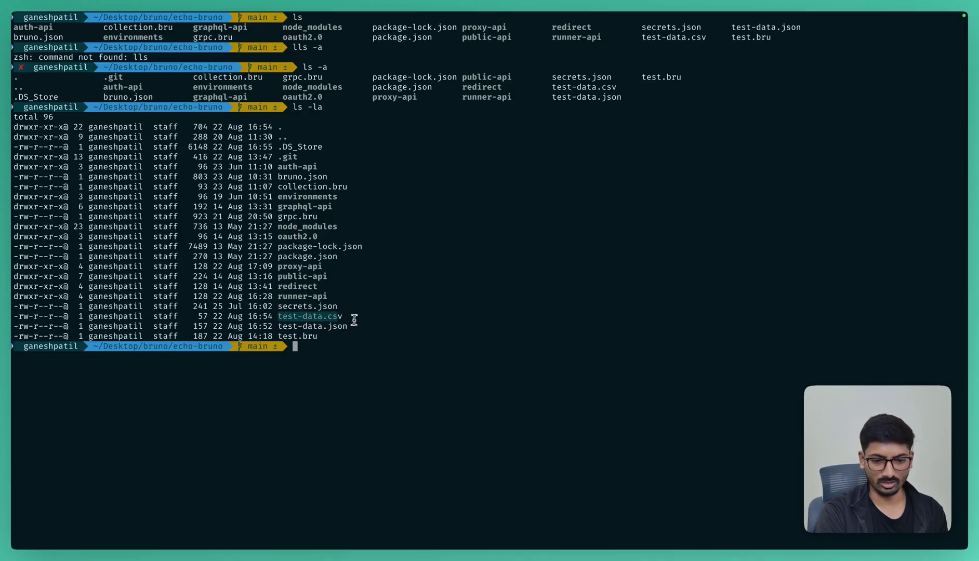
pyautogui.click(305, 348)
pyautogui.write('cat t')
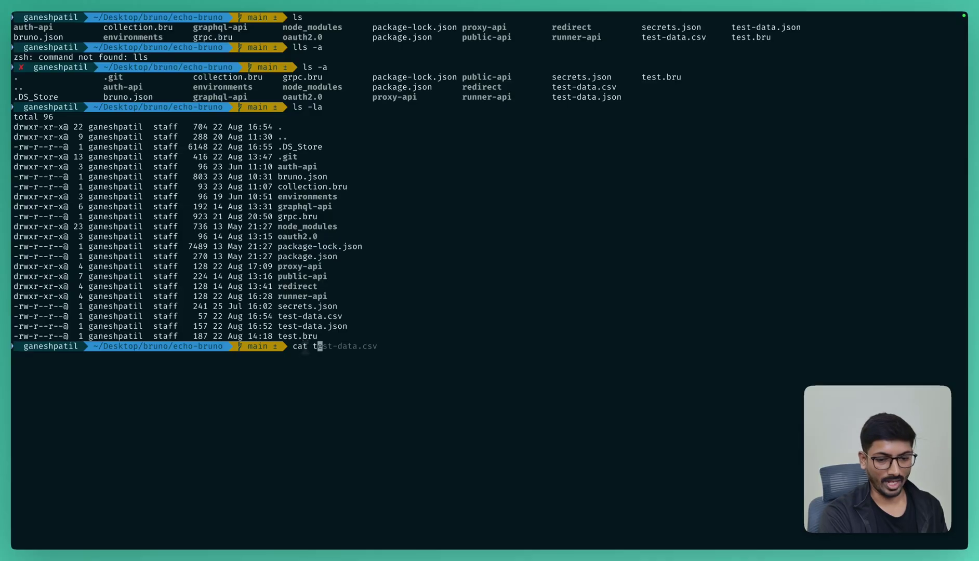
pyautogui.press('Right')
pyautogui.press('Return')
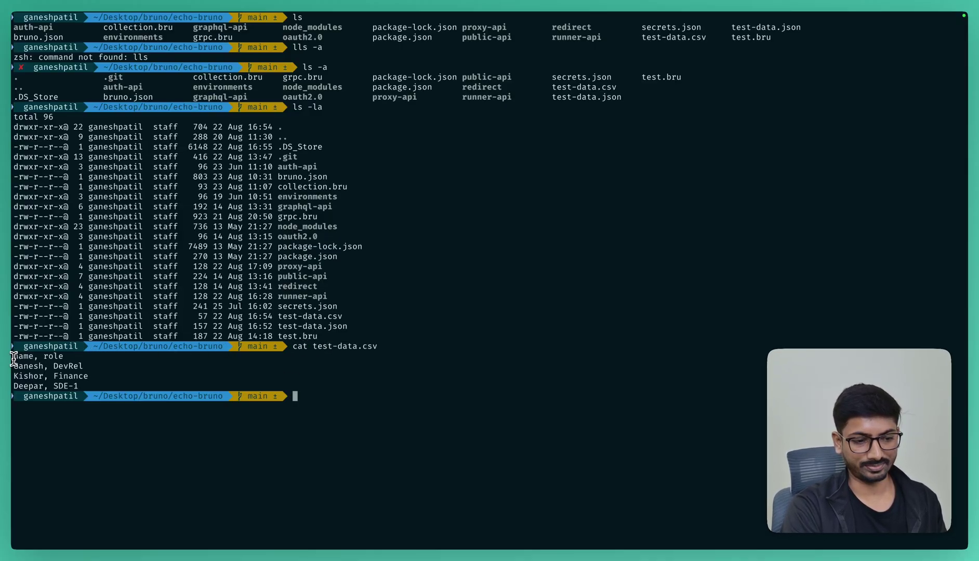
pyautogui.moveTo(14, 358); pyautogui.dragTo(98, 384)
pyautogui.click(310, 396)
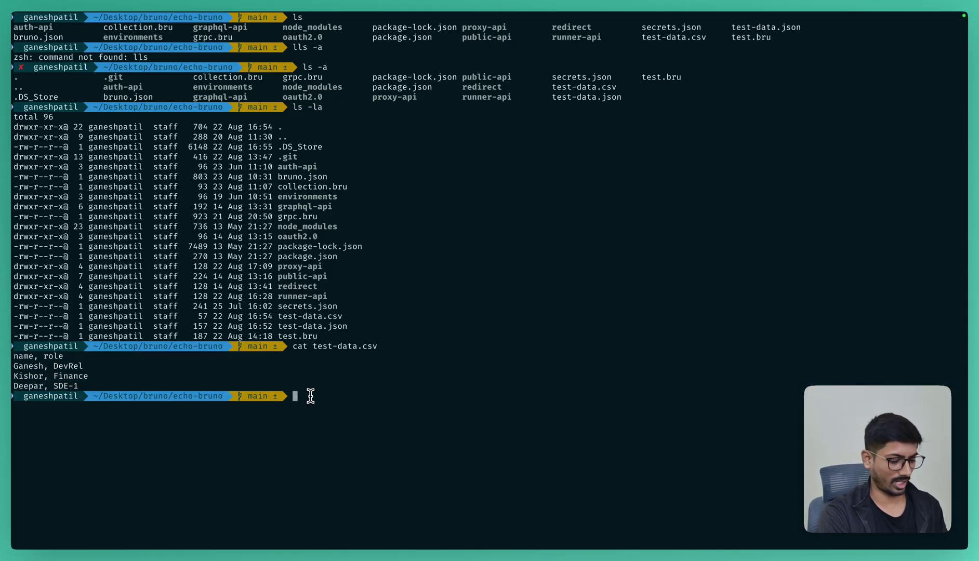
# Print the contents of test-data.json with cat
pyautogui.write('cat test-data.csv')
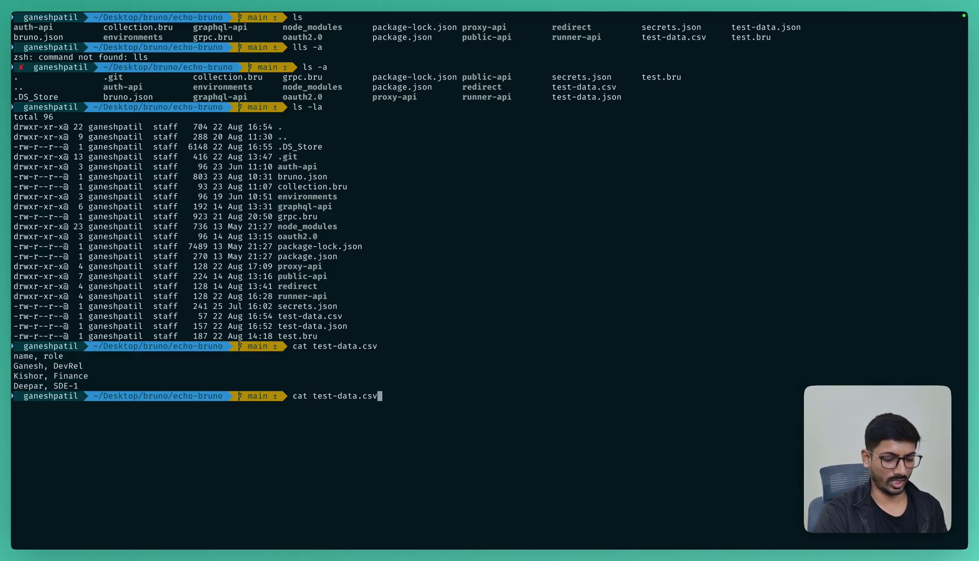
pyautogui.press('BackSpace')
pyautogui.press('BackSpace')
pyautogui.press('BackSpace')
pyautogui.write('json')
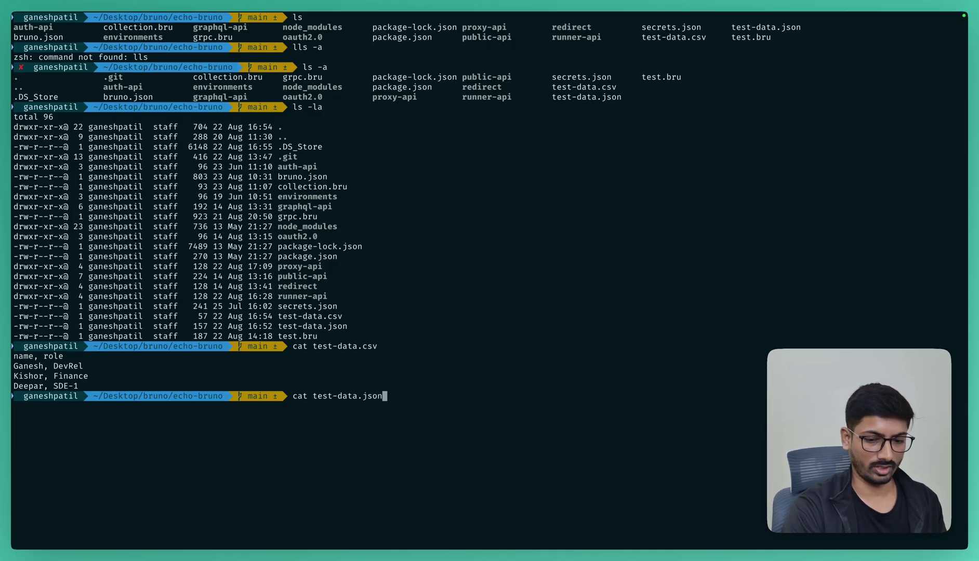
pyautogui.press('Return')
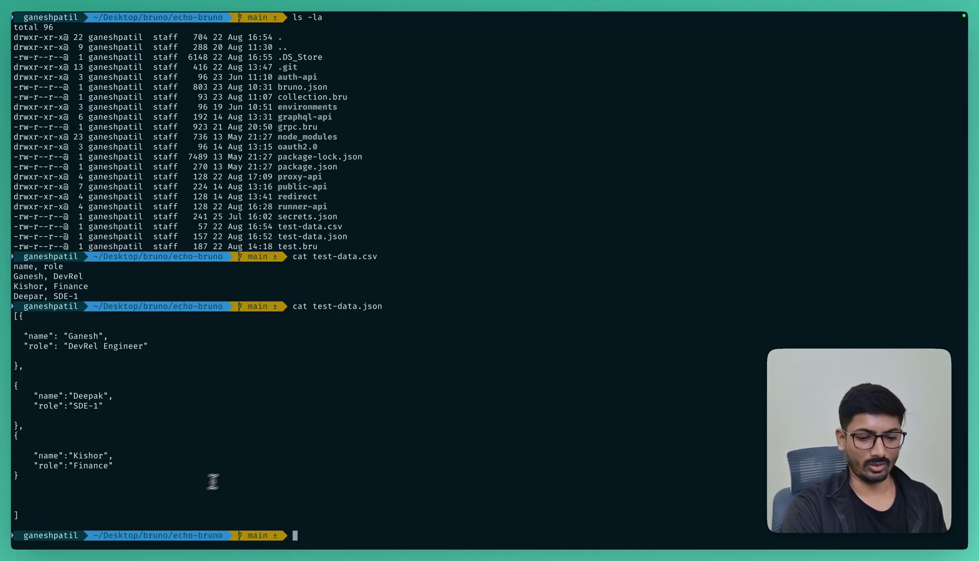
pyautogui.write('touch ')
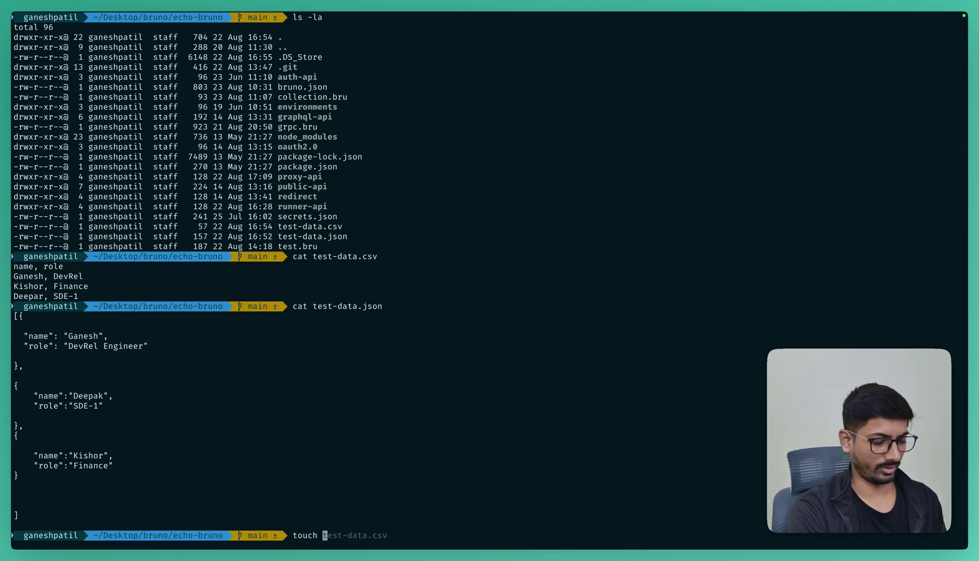
pyautogui.write('tes')
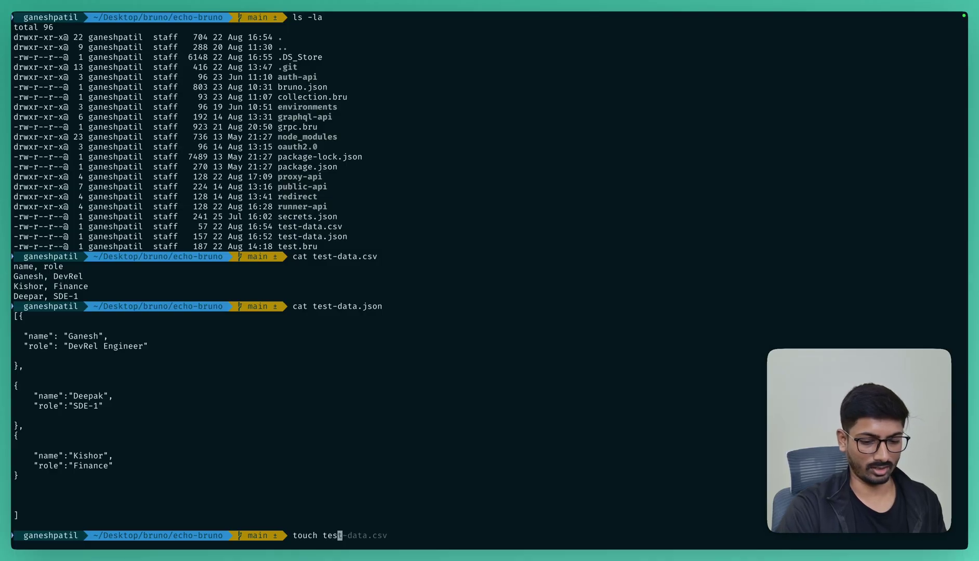
pyautogui.press('Right')
pyautogui.press('BackSpace')
pyautogui.press('BackSpace')
pyautogui.press('BackSpace')
pyautogui.press('BackSpace')
pyautogui.press('BackSpace')
pyautogui.press('BackSpace')
pyautogui.press('BackSpace')
pyautogui.press('BackSpace')
pyautogui.press('BackSpace')
pyautogui.press('BackSpace')
pyautogui.press('BackSpace')
pyautogui.press('BackSpace')
pyautogui.press('BackSpace')
pyautogui.press('BackSpace')
pyautogui.press('BackSpace')
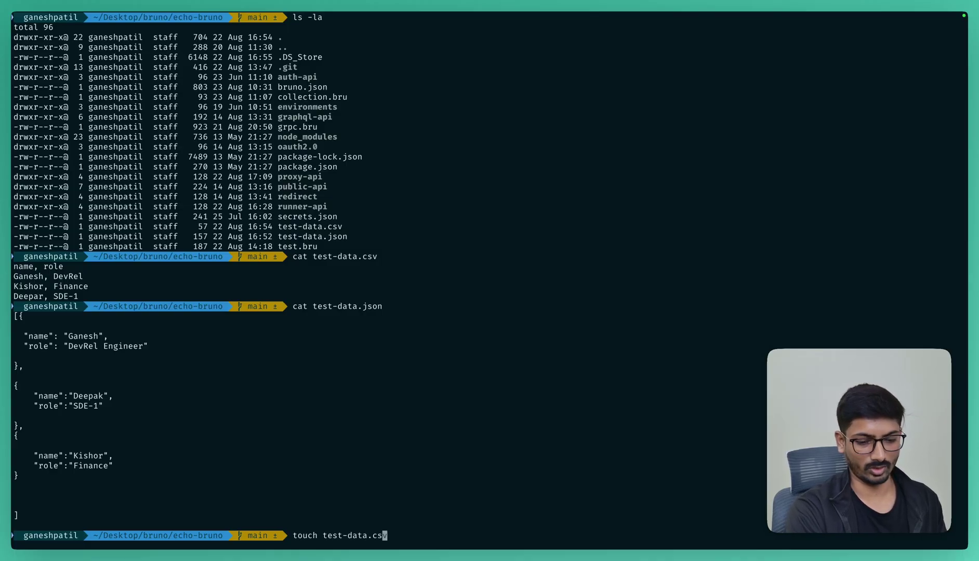
pyautogui.press('BackSpace')
pyautogui.press('BackSpace')
pyautogui.press('BackSpace')
pyautogui.press('BackSpace')
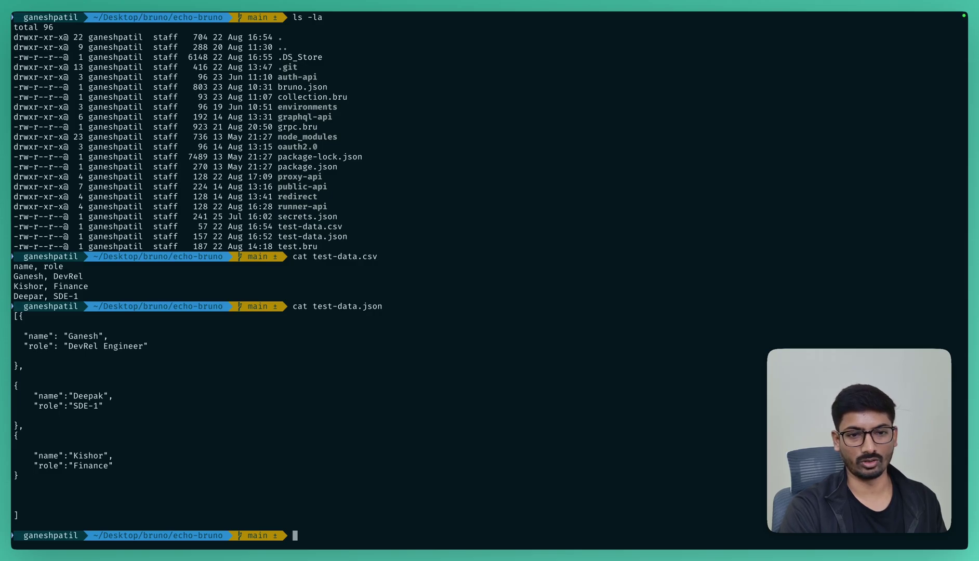
pyautogui.hotkey('ctrl', 'Left')
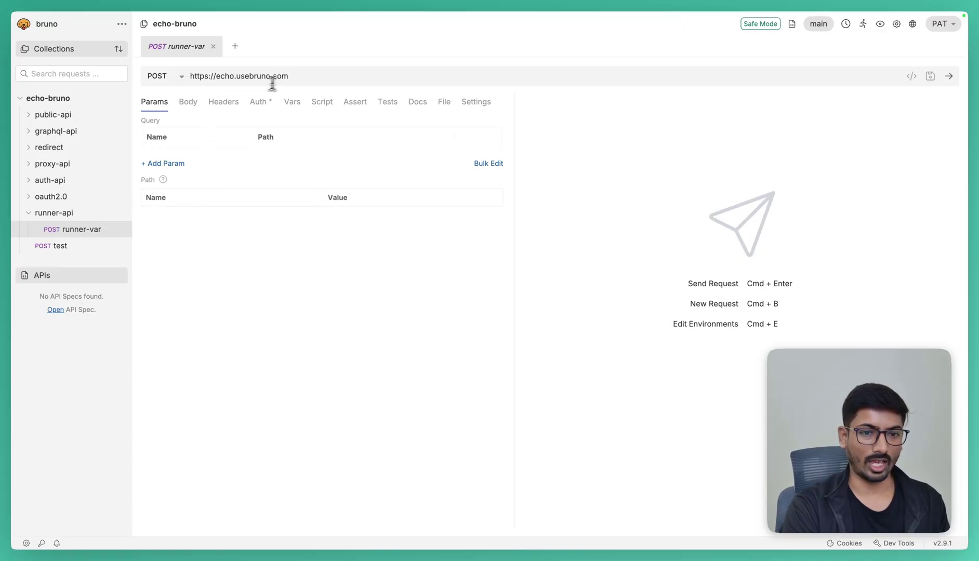
pyautogui.click(296, 78)
pyautogui.press('super+Return')
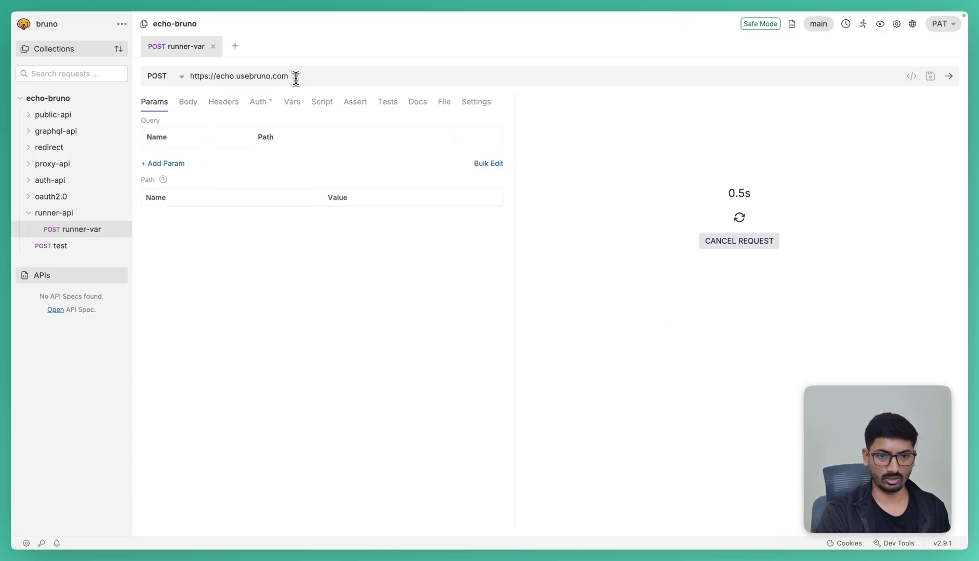
# Set the body type of the runner-var request to JSON
pyautogui.click(190, 104)
pyautogui.click(486, 123)
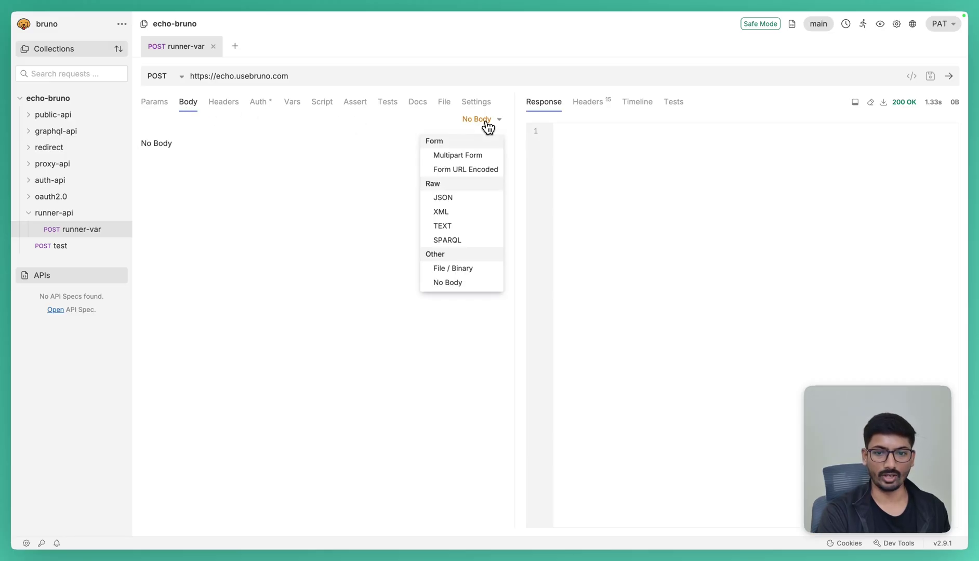
pyautogui.click(446, 193)
# Write a JSON object in the request body with the entry "name":"{{name}}", followed by a comma and a new line
pyautogui.click(191, 149)
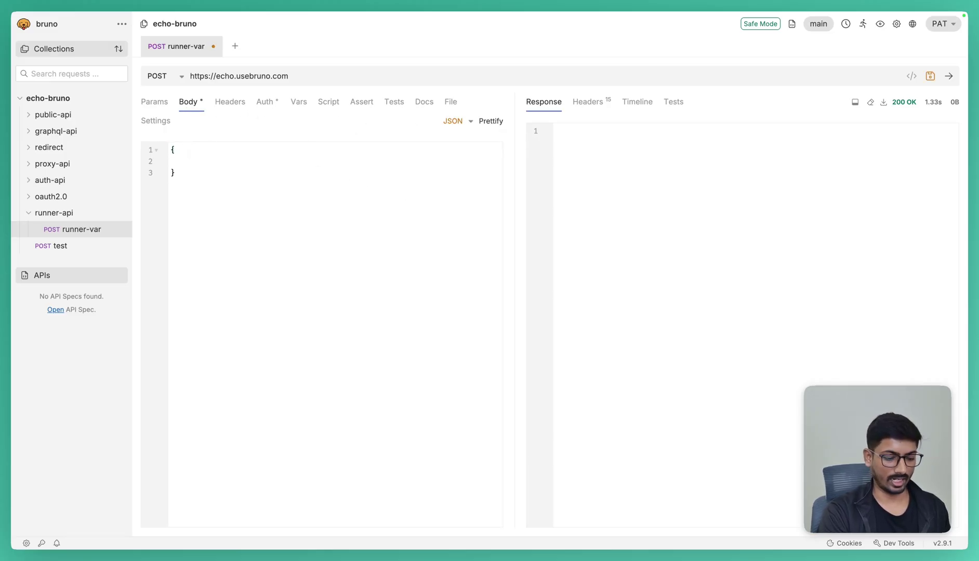
pyautogui.write('"name":{')
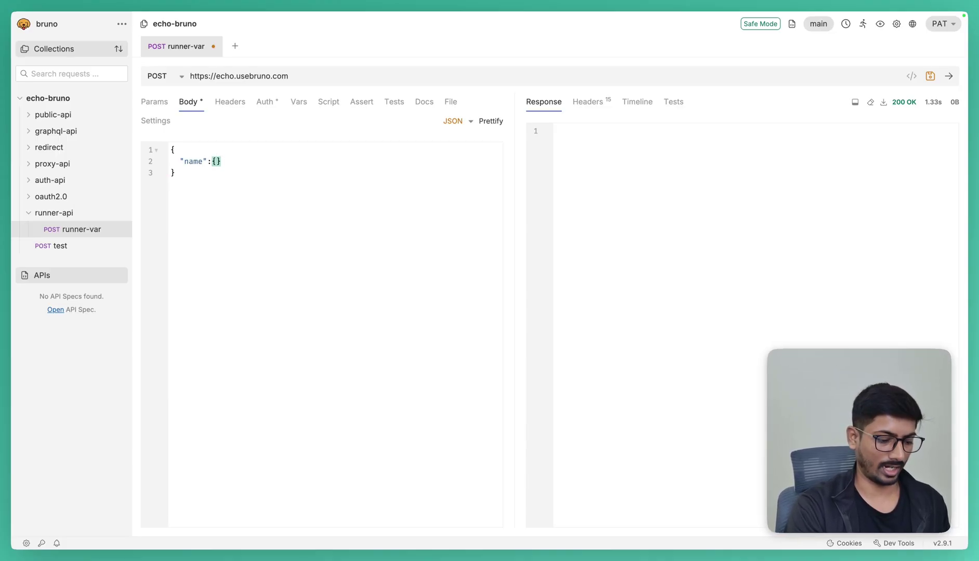
pyautogui.write('{na')
pyautogui.write('me')
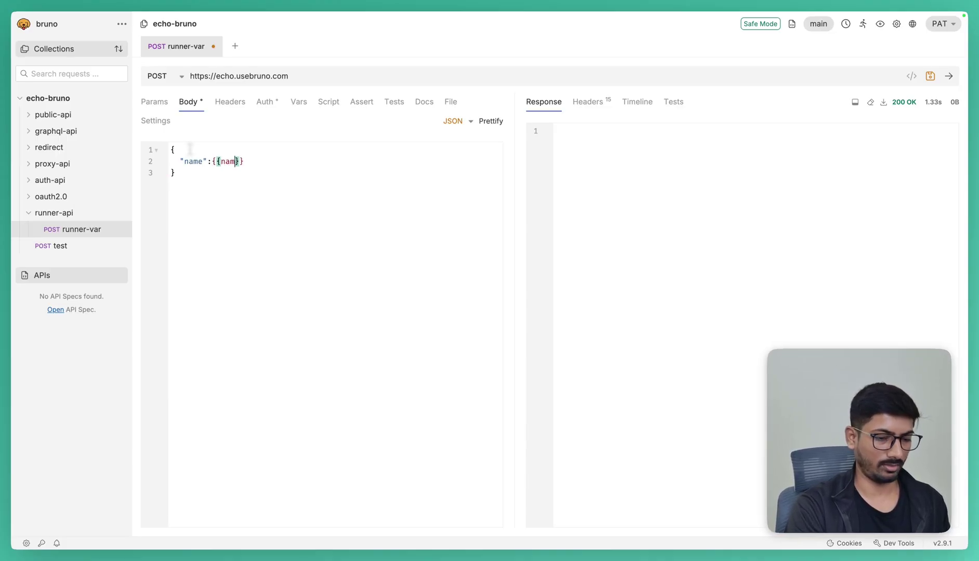
pyautogui.click(255, 161)
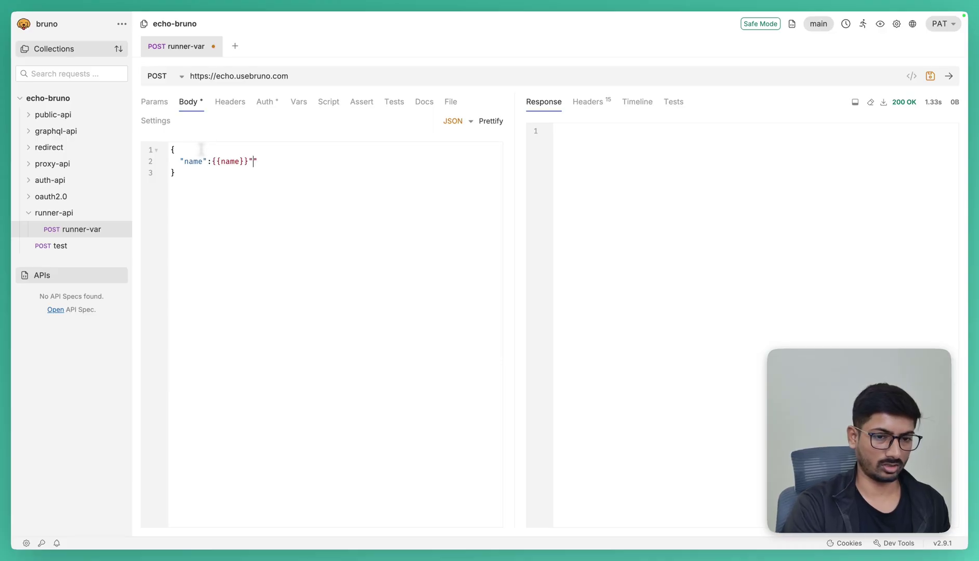
pyautogui.write('"')
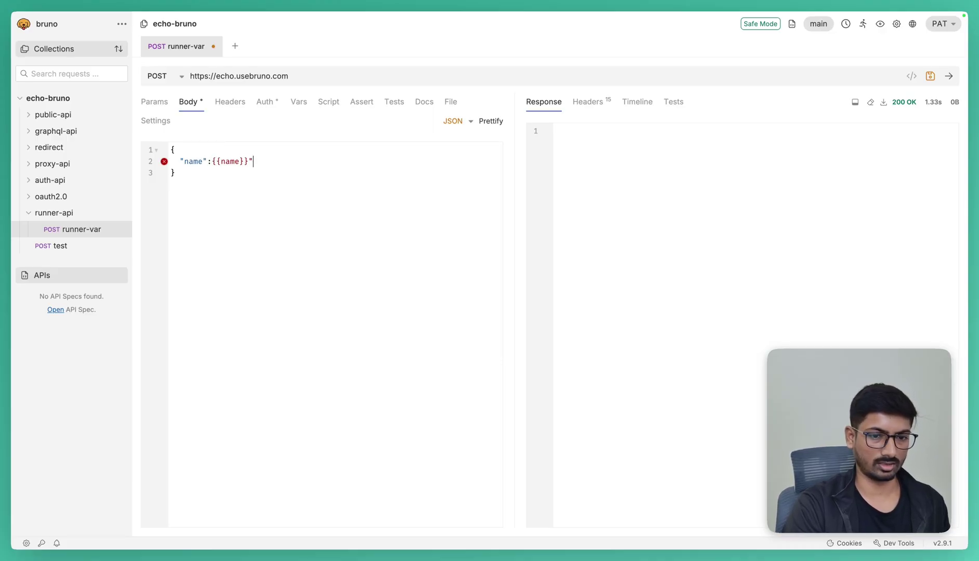
pyautogui.click(220, 161)
pyautogui.click(213, 161)
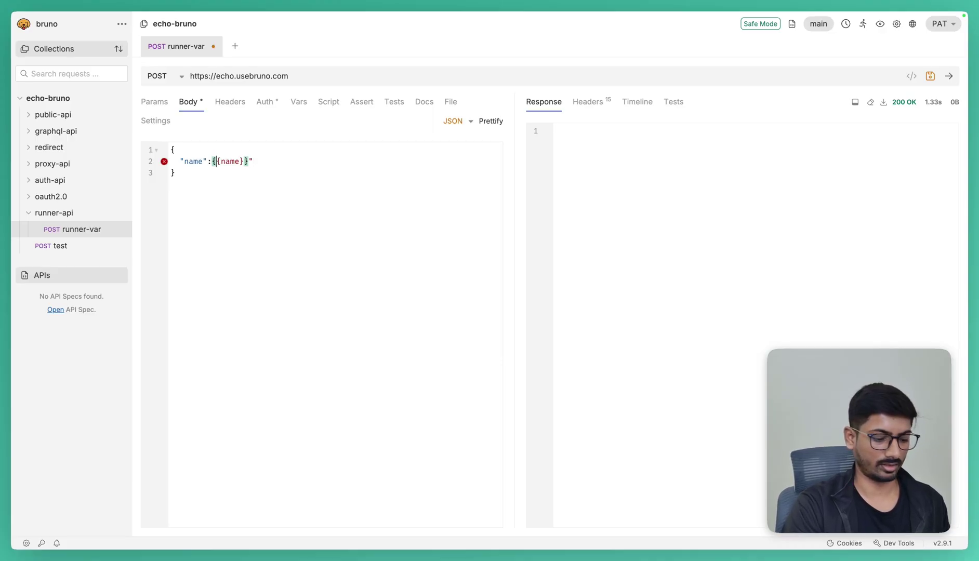
pyautogui.write('"')
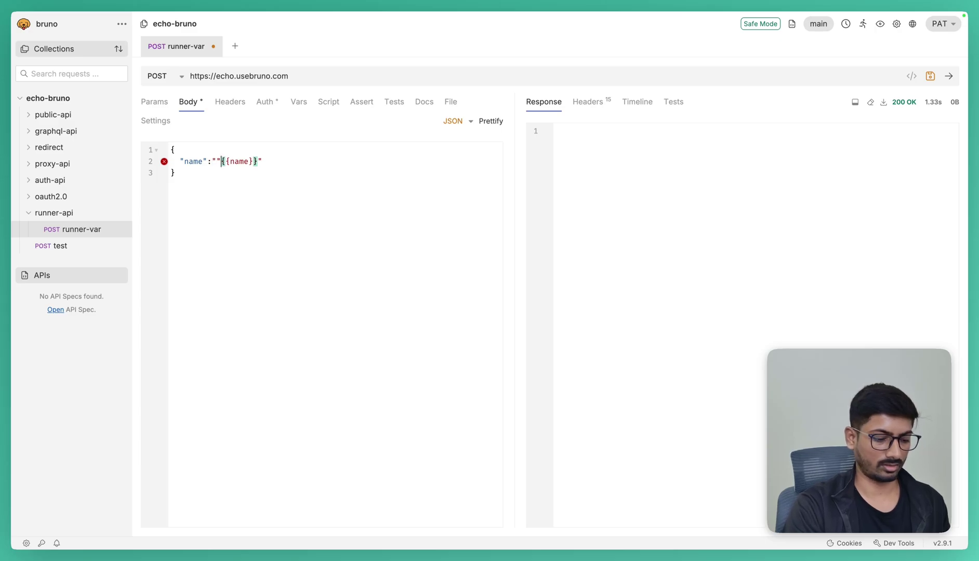
pyautogui.press('BackSpace')
pyautogui.click(257, 161)
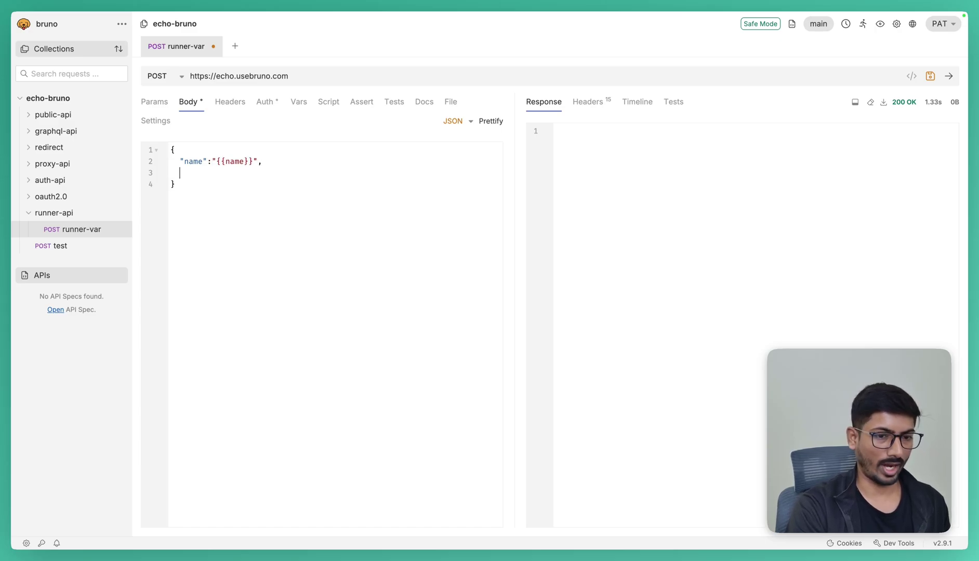
# Add the entry "role":"role" to the JSON body of the runner-var request and save the request
pyautogui.write('role"')
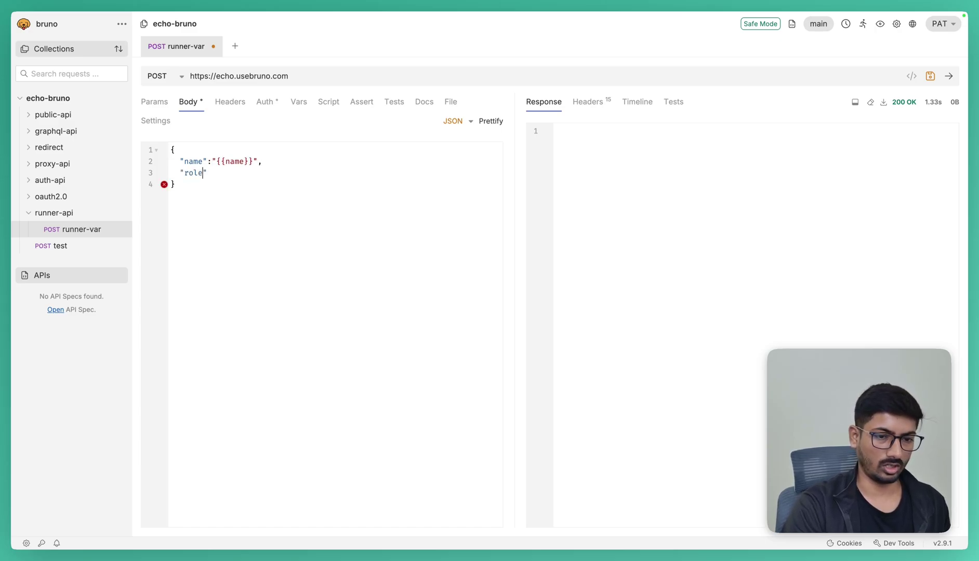
pyautogui.write(':')
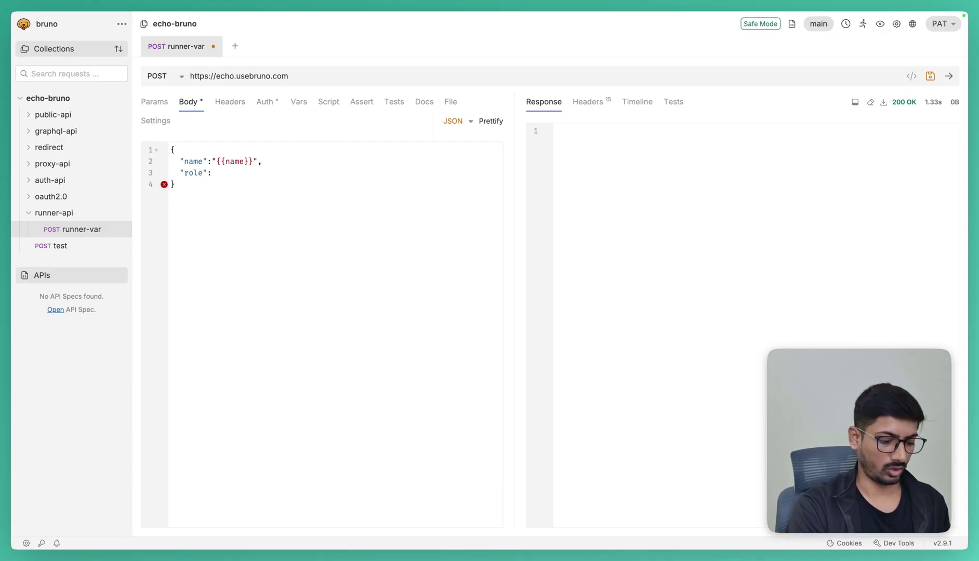
pyautogui.write('""')
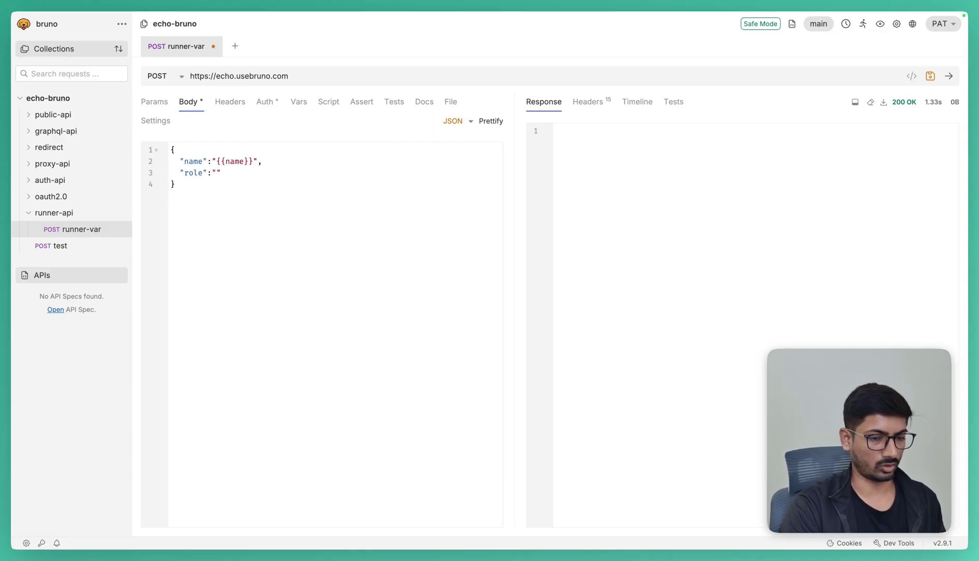
pyautogui.write('role')
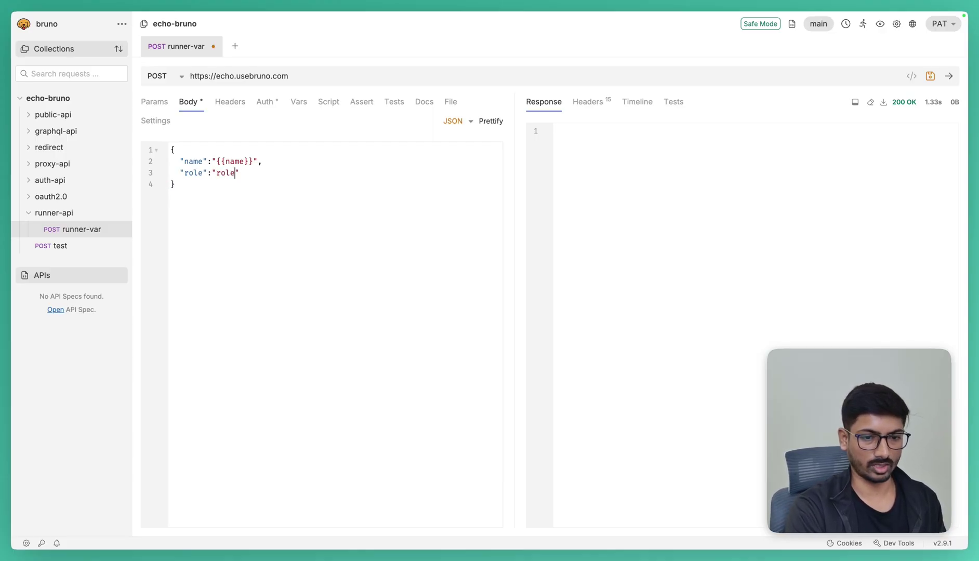
pyautogui.press('super+s')
# Turn the role value in the JSON body into the variable "{{role}}" and save the runner-var request
pyautogui.hotkey('ctrl', 'Right')
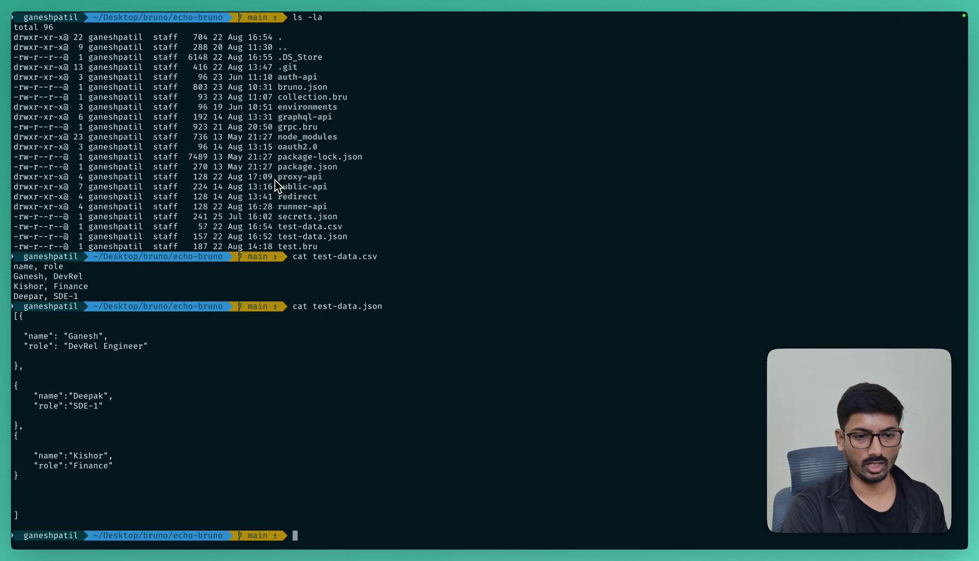
pyautogui.hotkey('ctrl', 'Left')
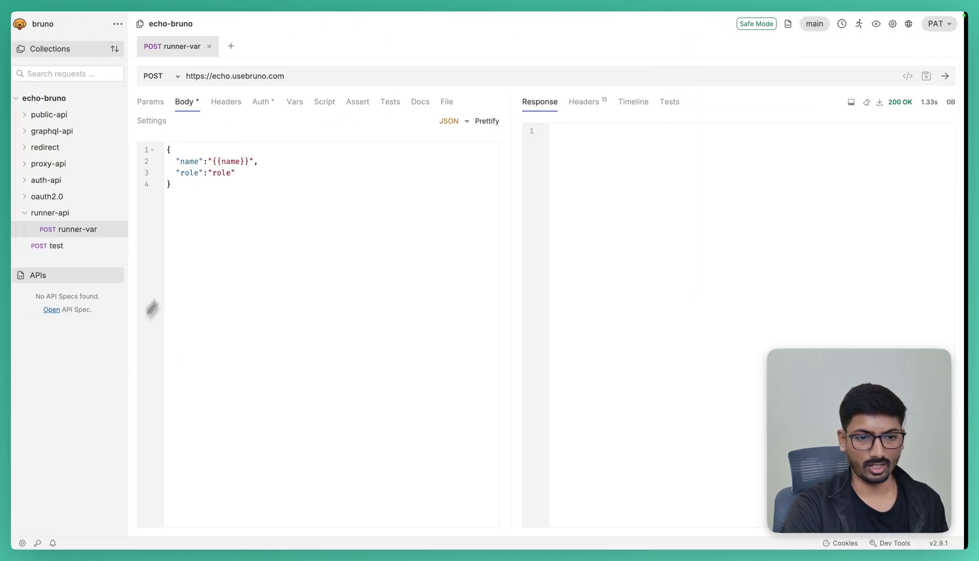
pyautogui.click(217, 174)
pyautogui.write('{{')
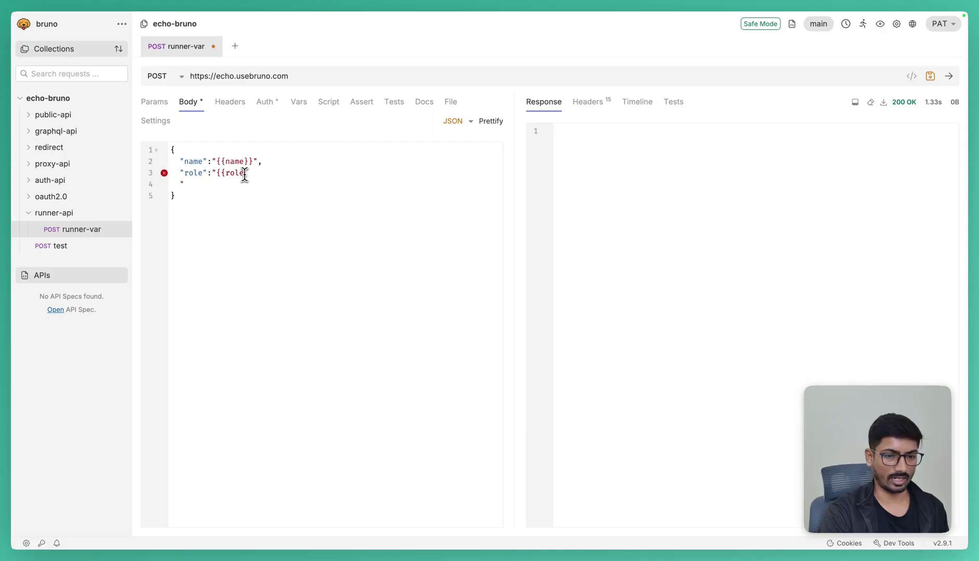
pyautogui.press('Down')
pyautogui.press('BackSpace')
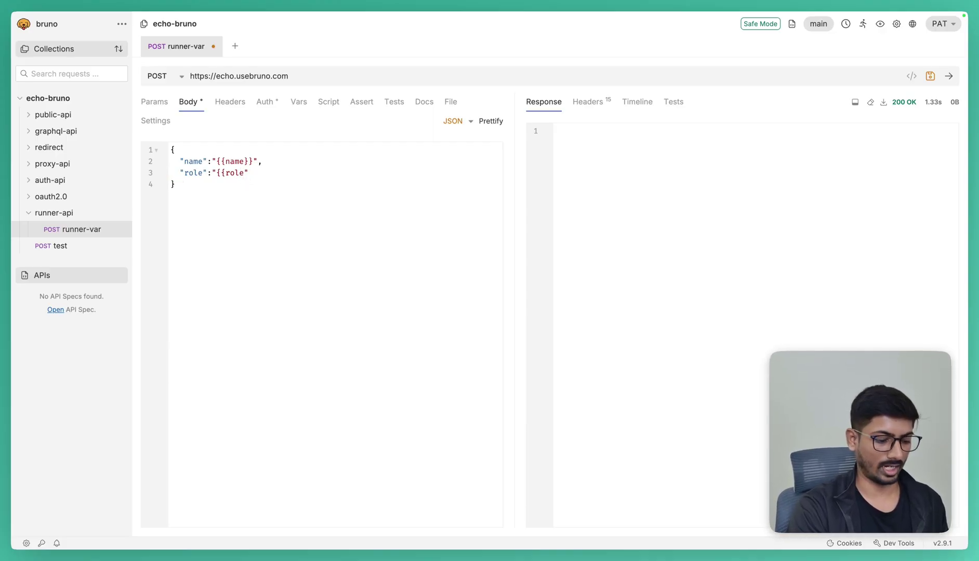
pyautogui.write('}}')
pyautogui.hotkey('ctrl', 's')
pyautogui.hotkey('ctrl', 's')
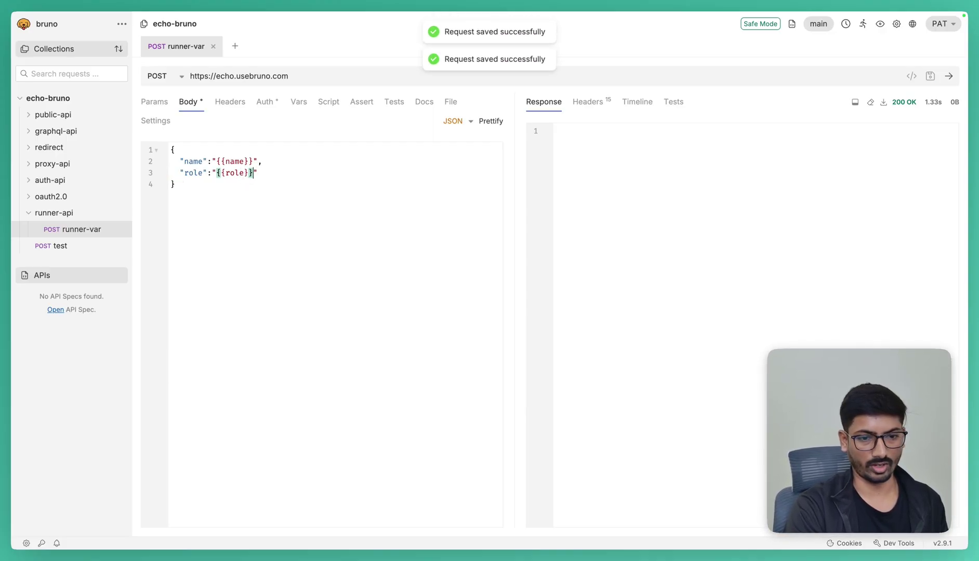
pyautogui.hotkey('ctrl', 's')
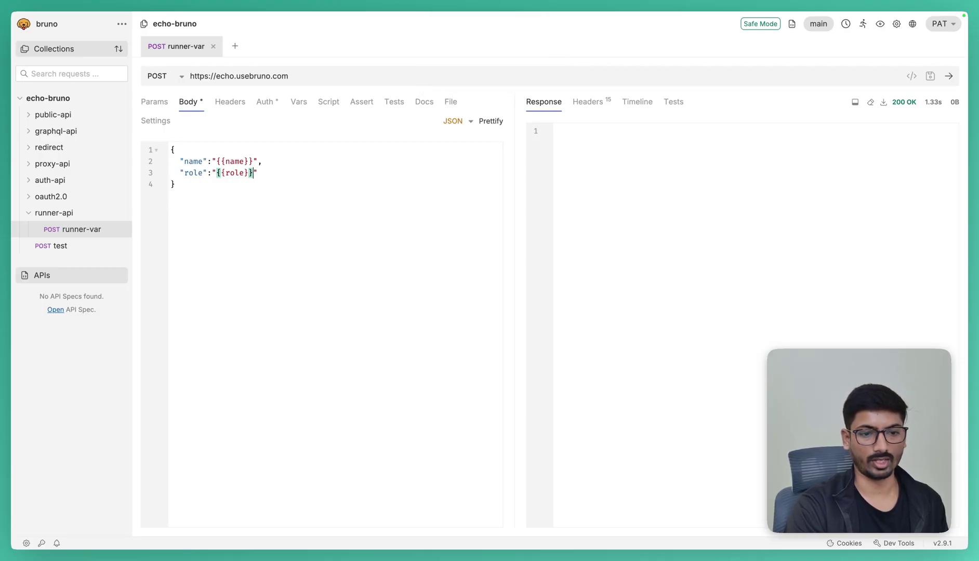
# Send the runner-var request, check the field names of the test data in the terminal, and return to Bruno
pyautogui.hotkey('ctrl', 'Return')
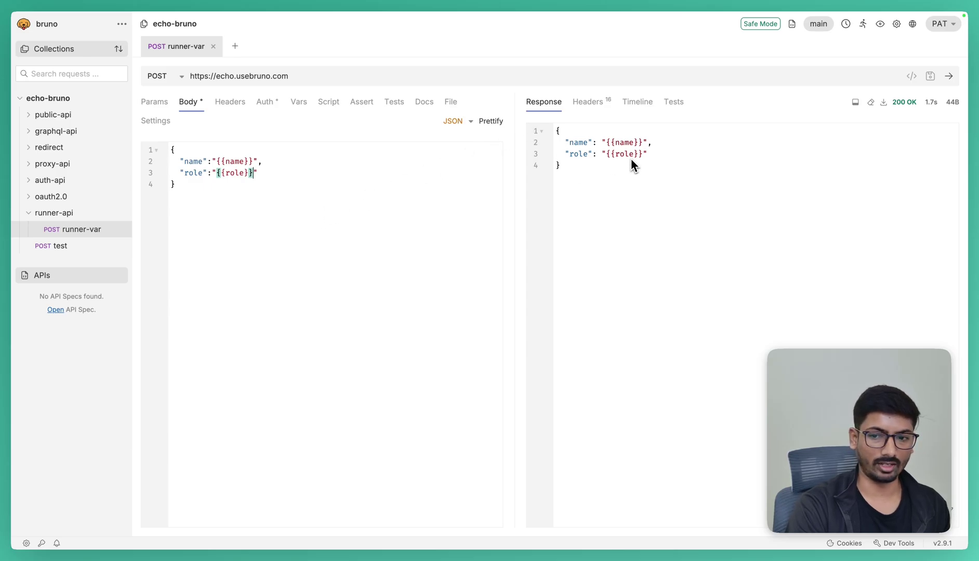
pyautogui.click(273, 171)
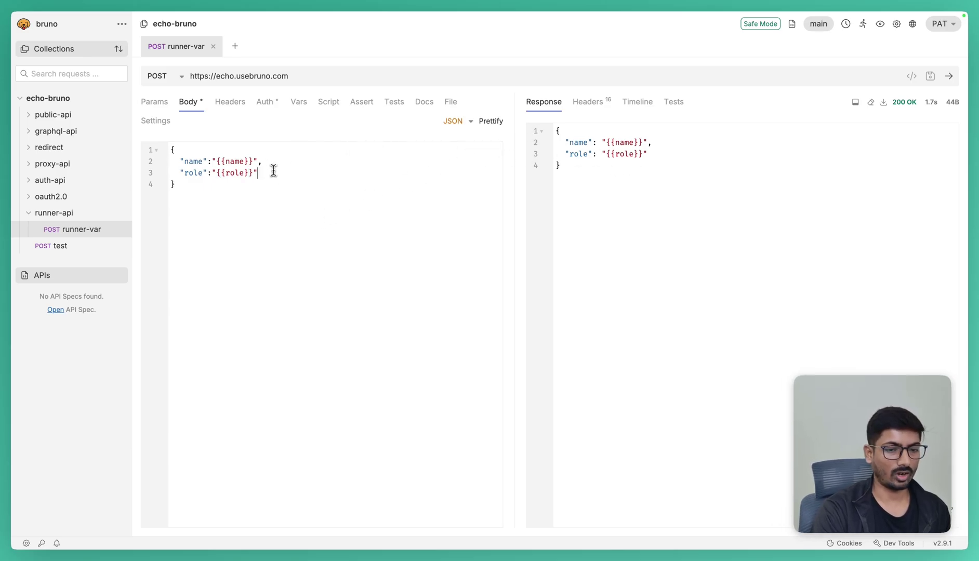
pyautogui.click(270, 161)
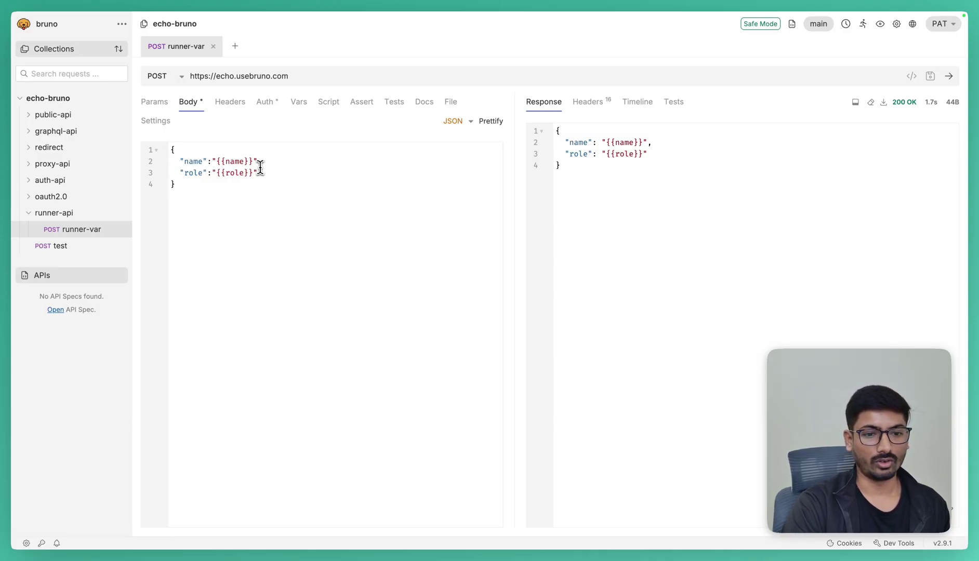
pyautogui.press('super+Tab')
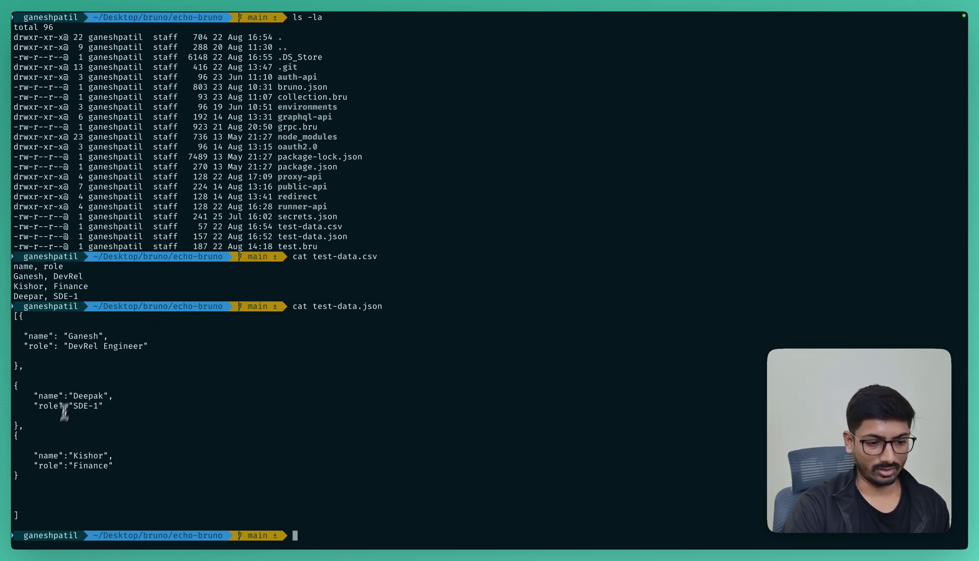
pyautogui.press('super+Tab')
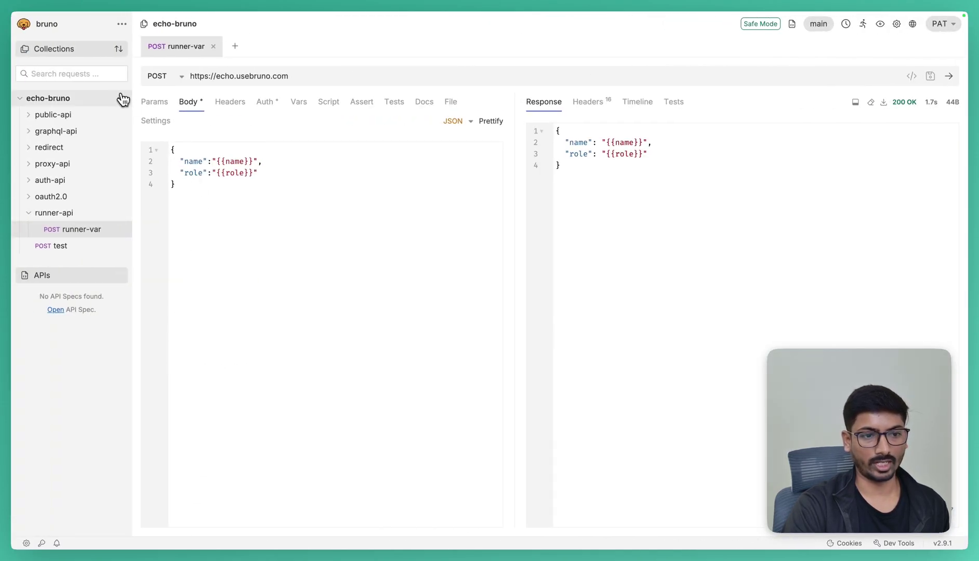
# Open the runner for the echo-bruno collection
pyautogui.click(122, 100)
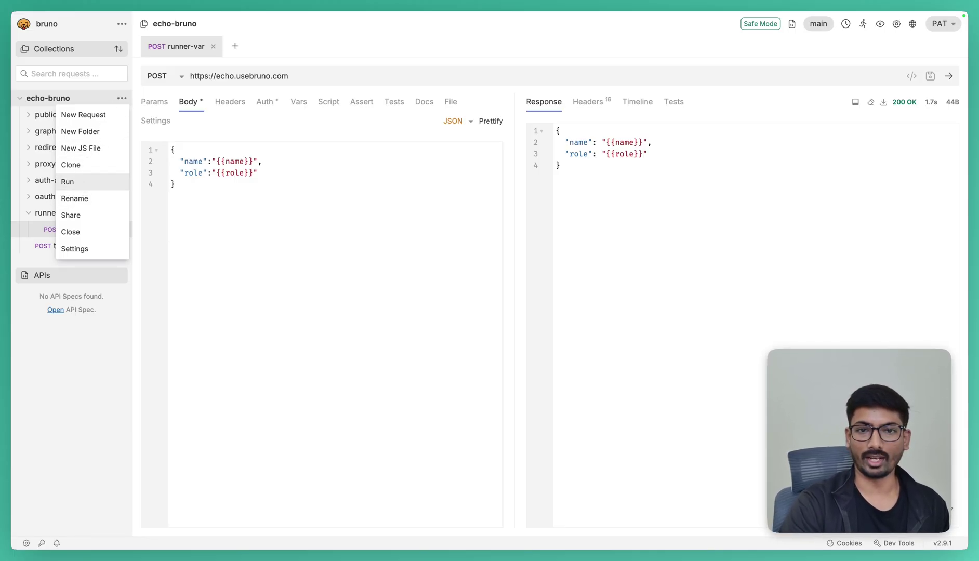
pyautogui.click(269, 225)
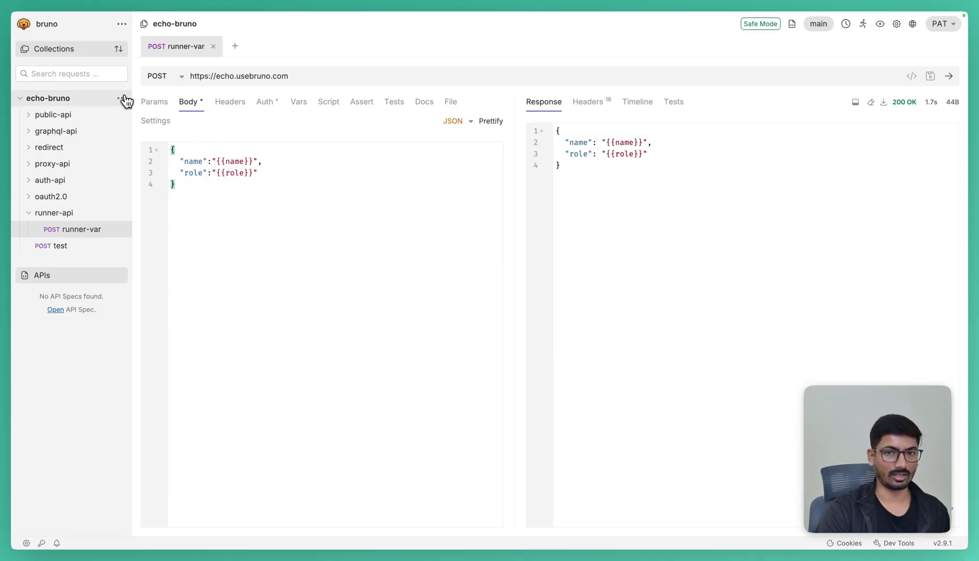
pyautogui.click(123, 100)
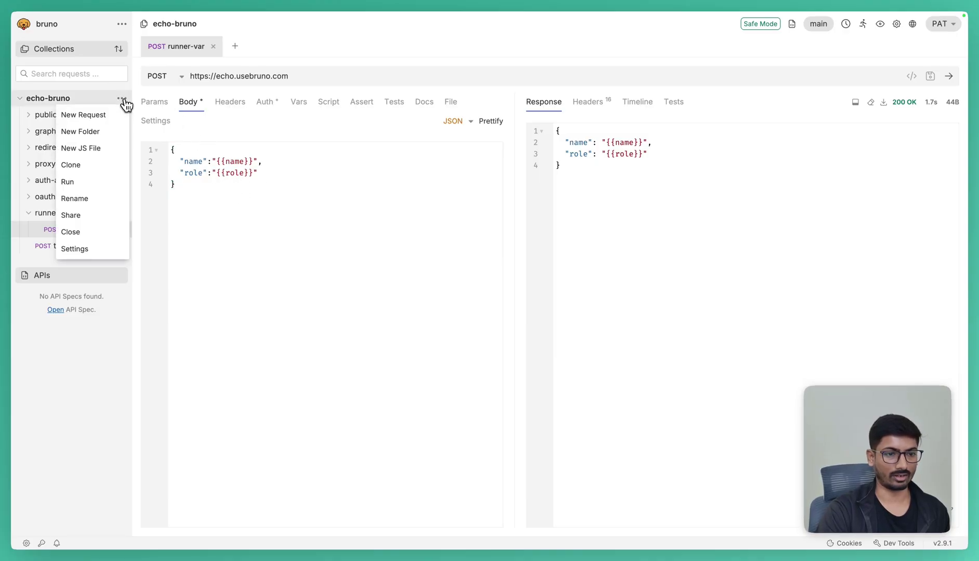
pyautogui.click(91, 191)
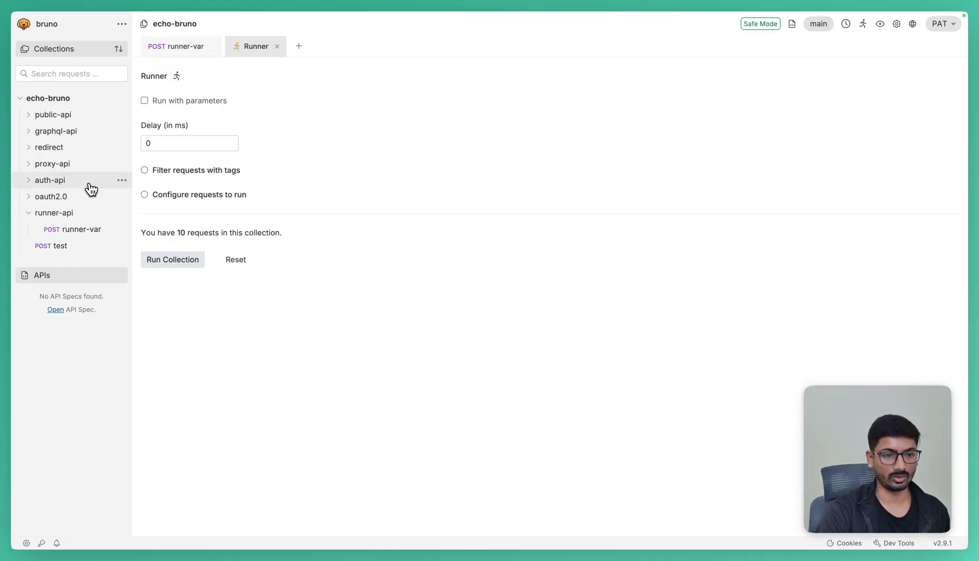
# Enable running with parameters, set the iterations to 3, and run the collection without a data file
pyautogui.click(146, 102)
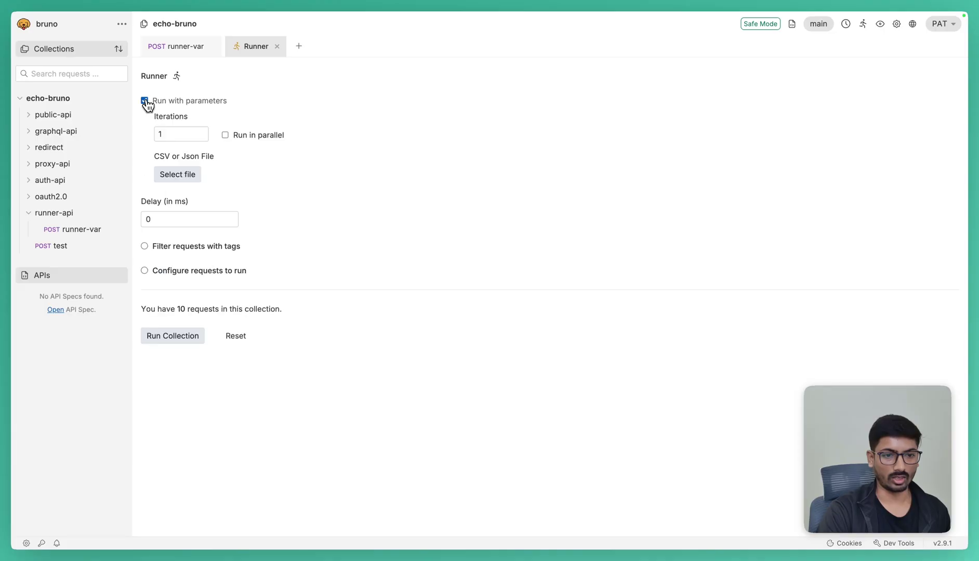
pyautogui.click(167, 133)
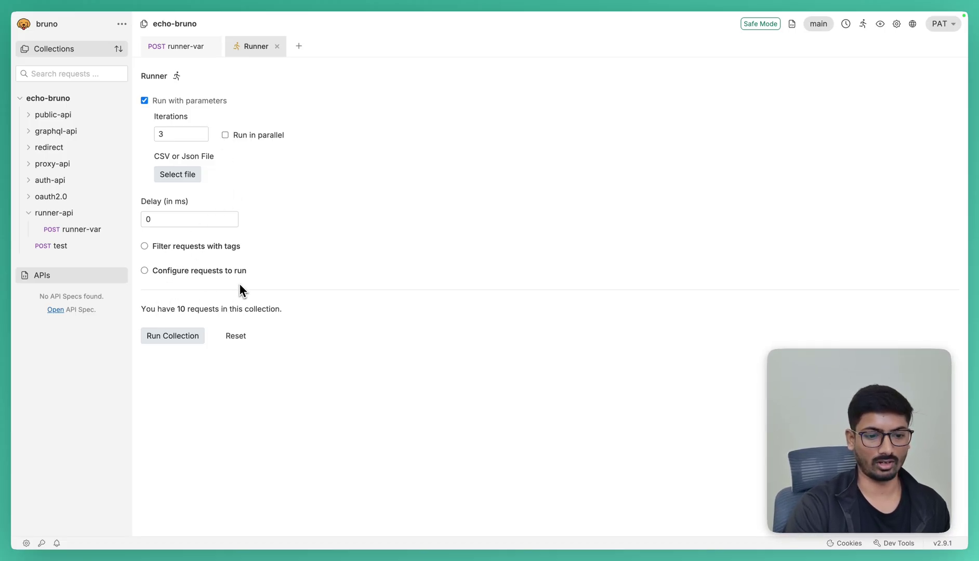
pyautogui.click(167, 333)
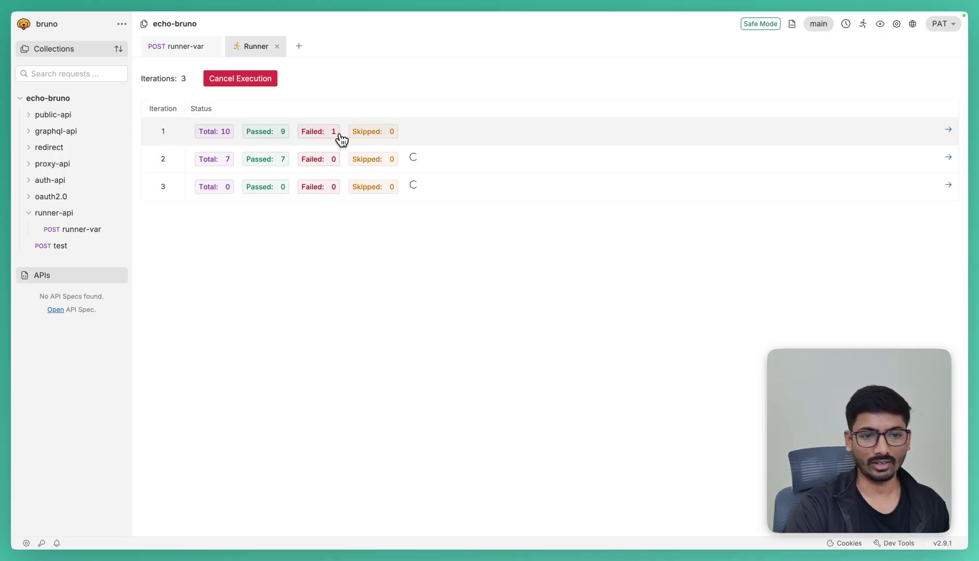
# Review the test data in the terminal, switch back to Bruno, cancel the collection run and return to the runner settings
pyautogui.press('super+Tab')
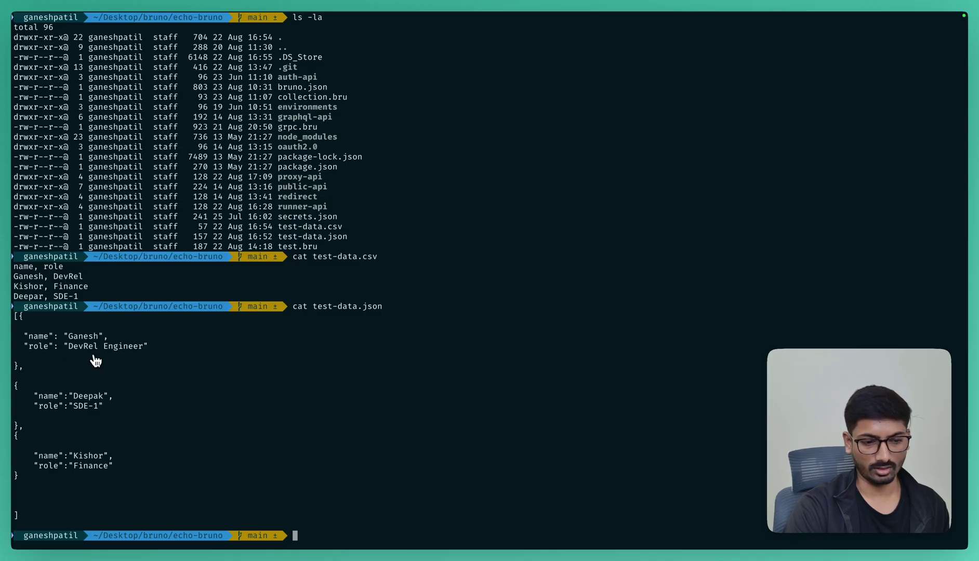
pyautogui.press('super+Tab')
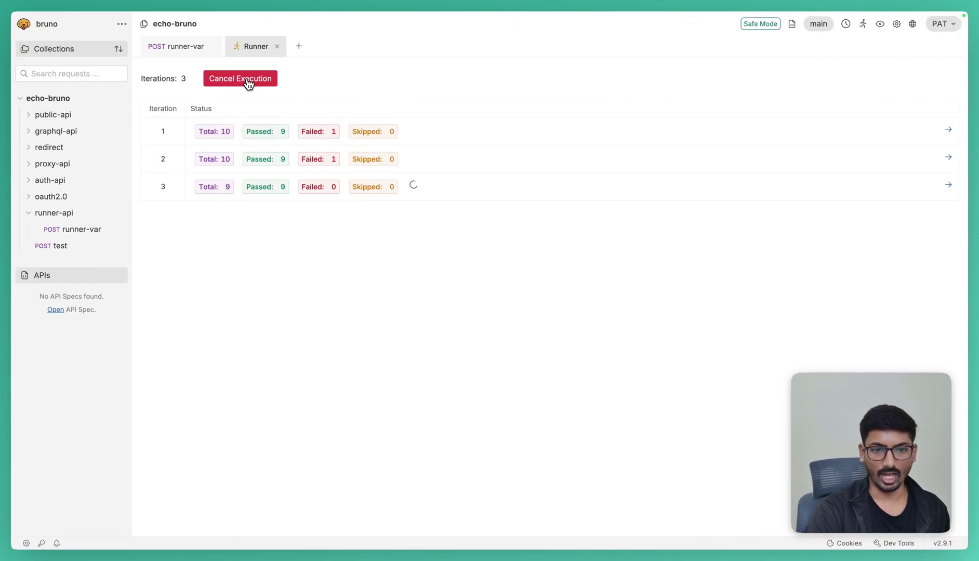
pyautogui.click(249, 83)
pyautogui.click(221, 79)
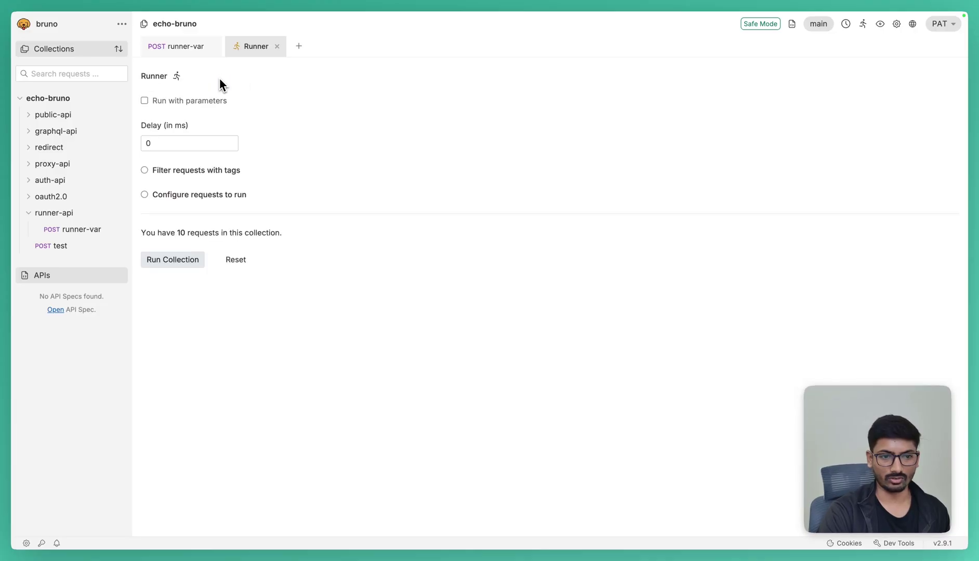
# Run the echo-bruno collection with parameters, using 3 iterations and test-data.csv as the data file
pyautogui.click(145, 101)
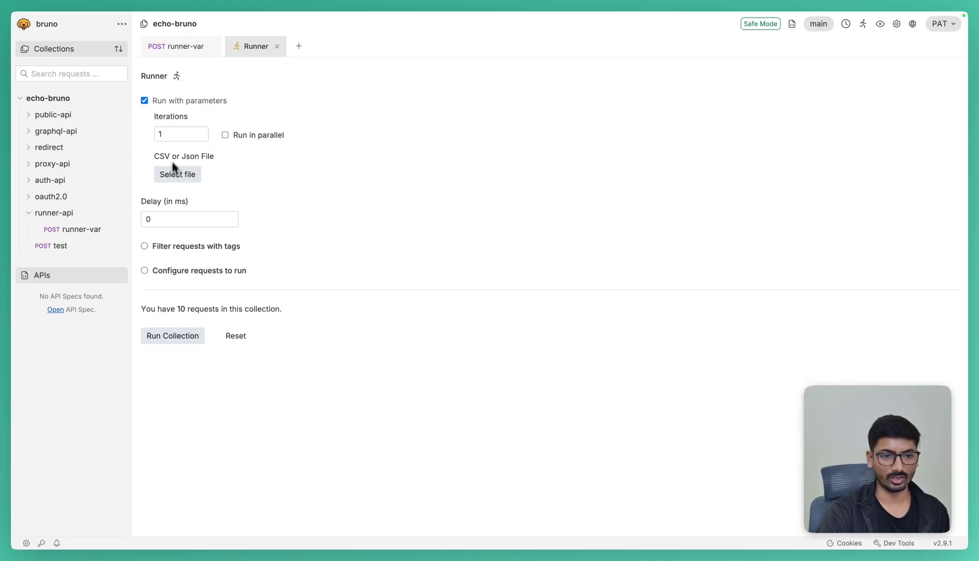
pyautogui.click(179, 134)
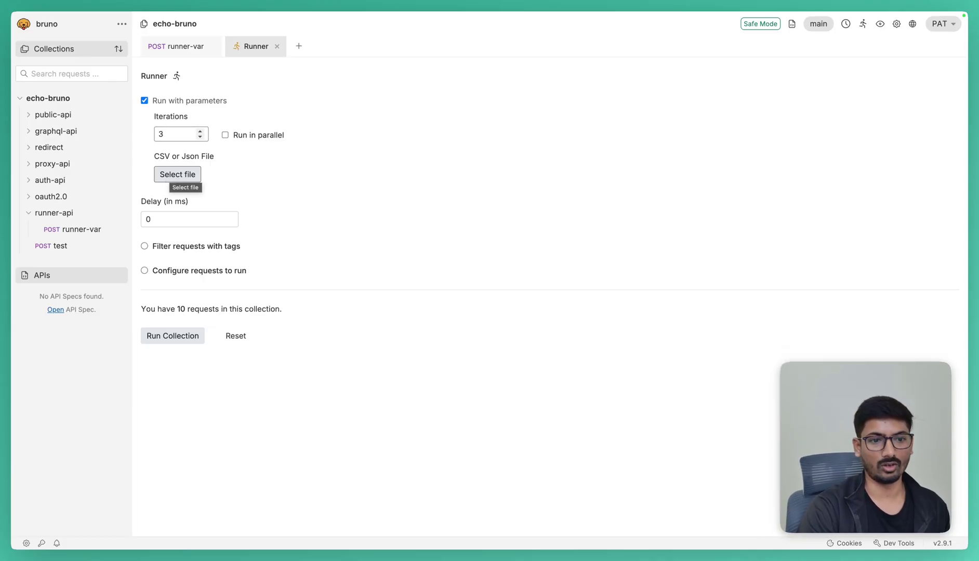
pyautogui.click(173, 178)
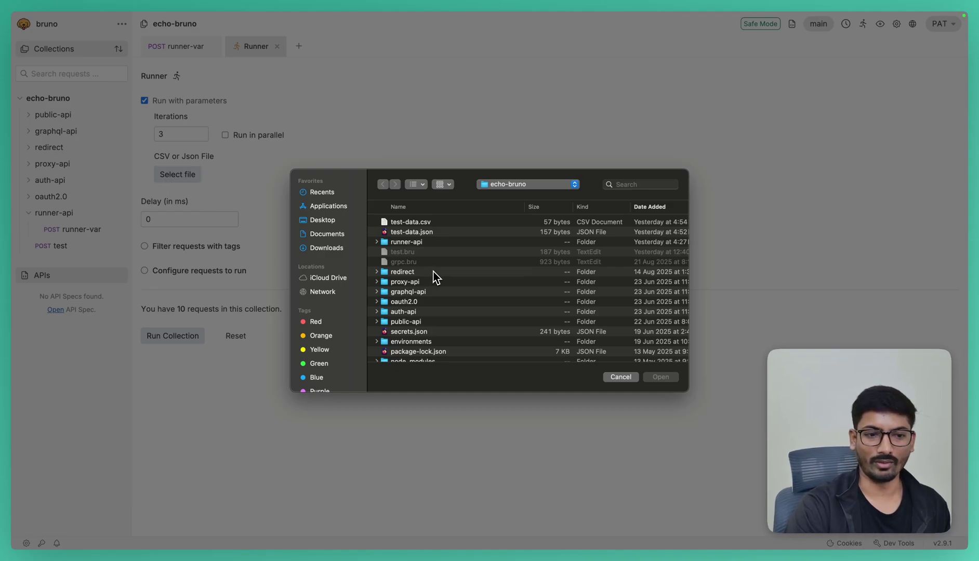
pyautogui.click(432, 223)
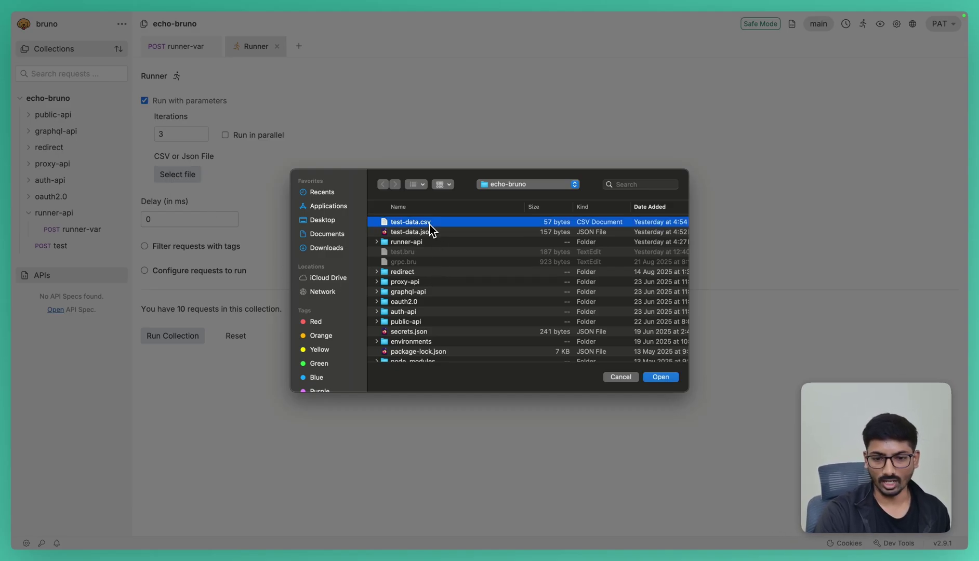
pyautogui.click(654, 381)
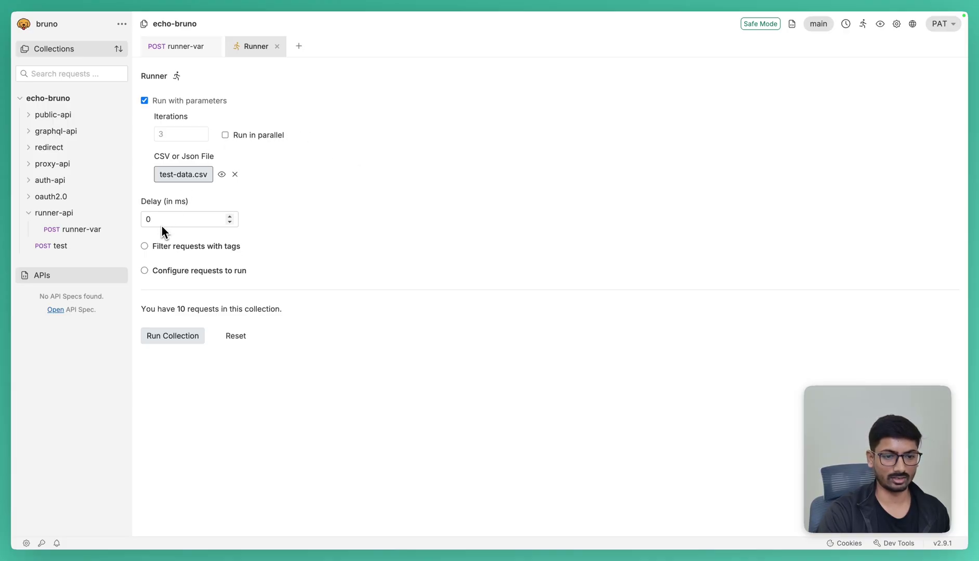
pyautogui.click(150, 337)
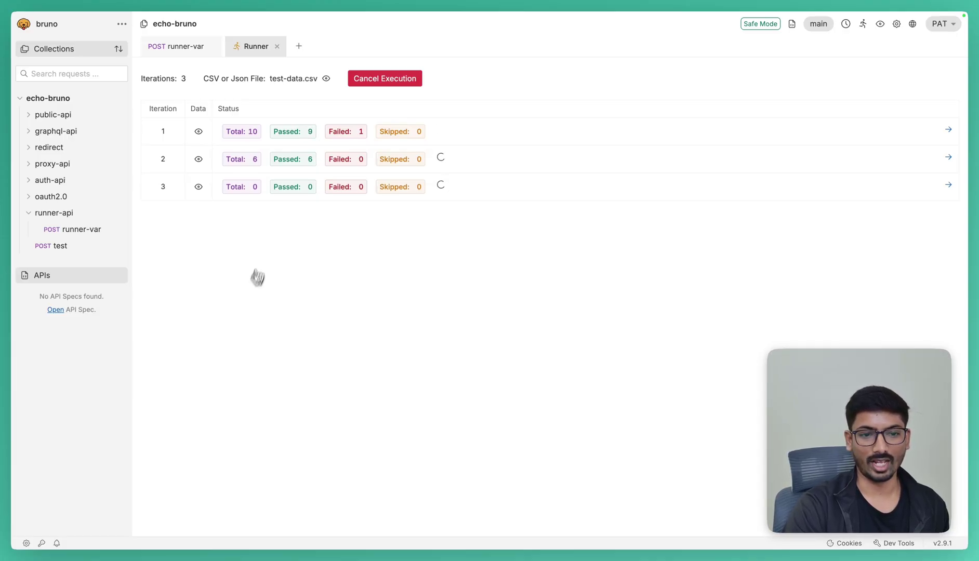
# Examine the request results of iteration 1 and return to the iterations overview
pyautogui.click(309, 140)
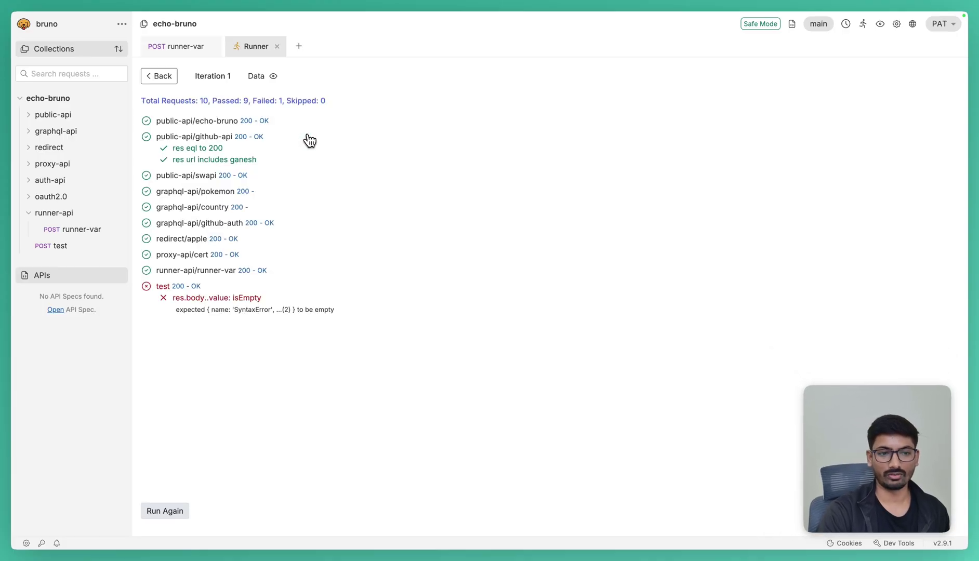
pyautogui.click(159, 75)
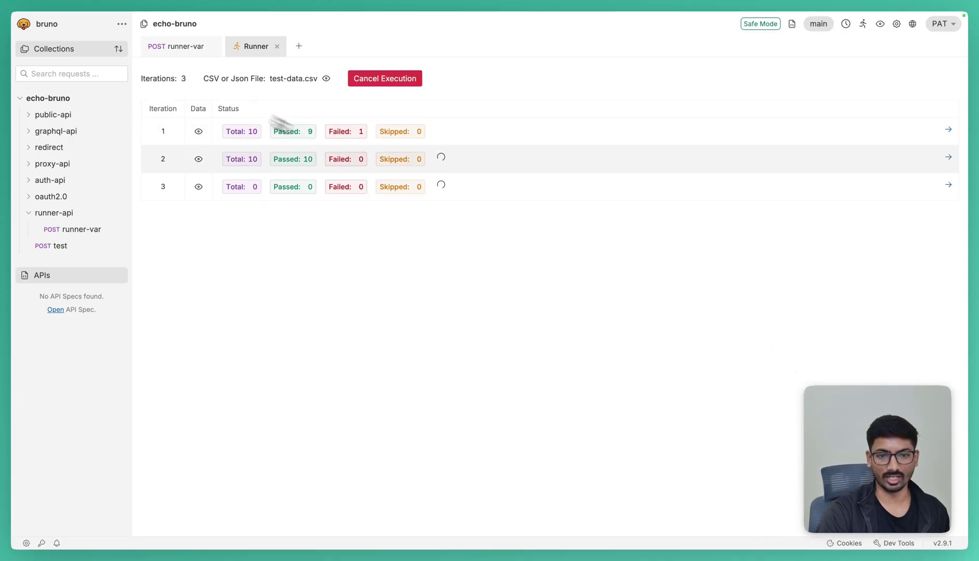
pyautogui.click(385, 139)
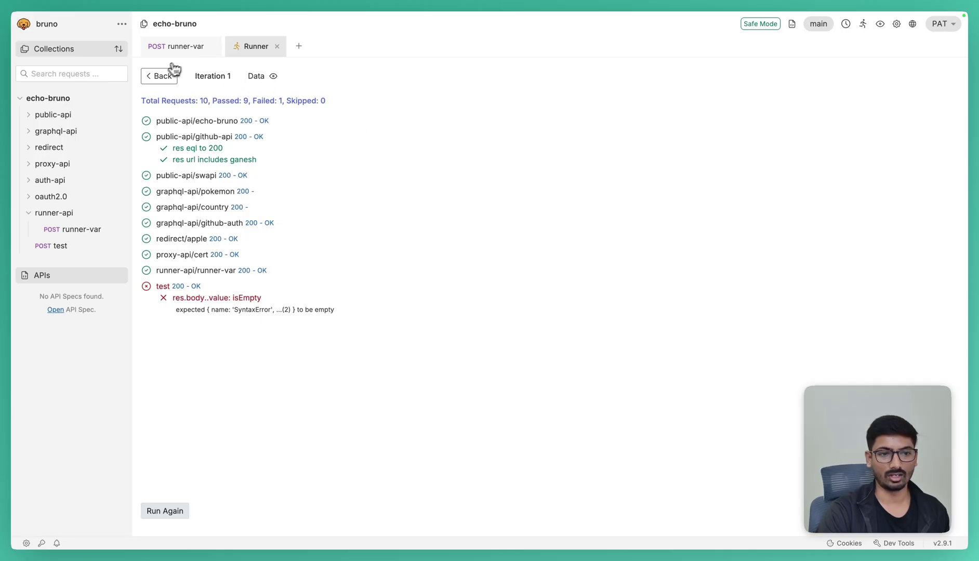
pyautogui.click(159, 77)
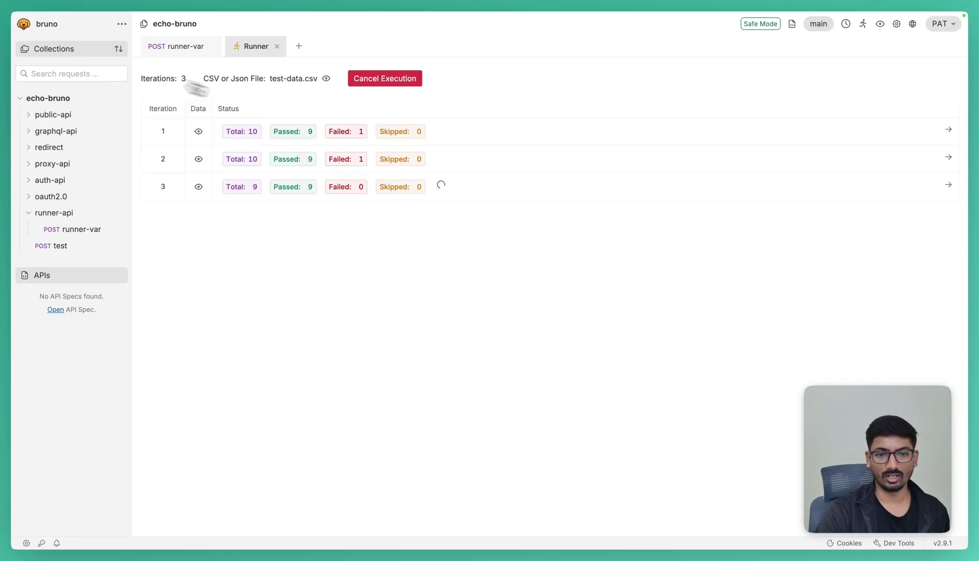
# Examine the runner-var response in the iteration 1 results and return to the iterations overview
pyautogui.click(383, 139)
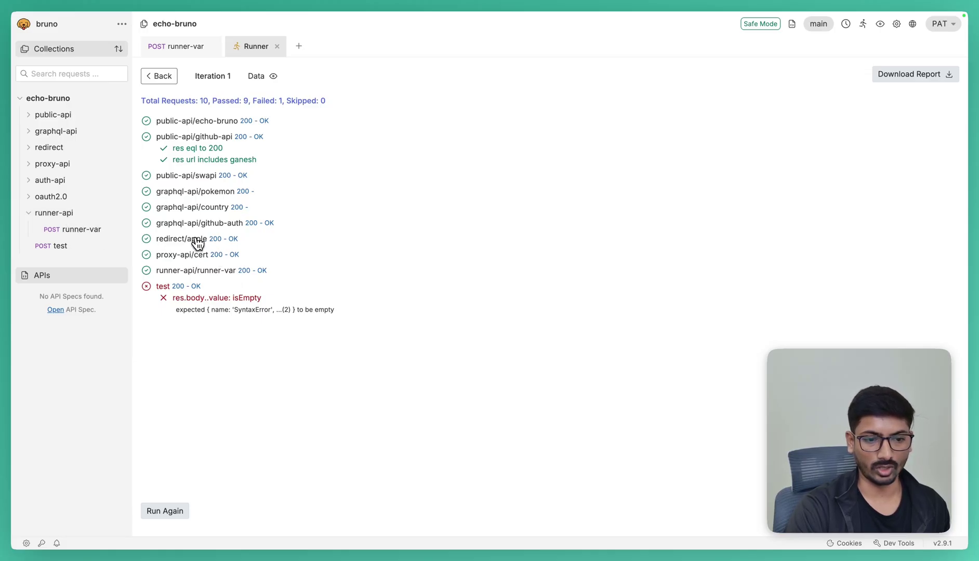
pyautogui.click(257, 275)
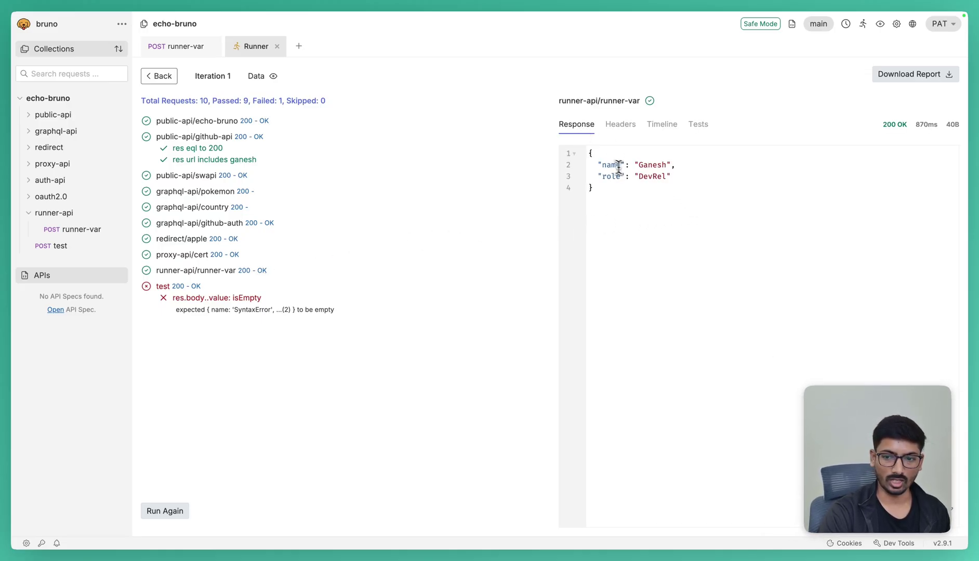
pyautogui.moveTo(595, 165); pyautogui.dragTo(677, 182)
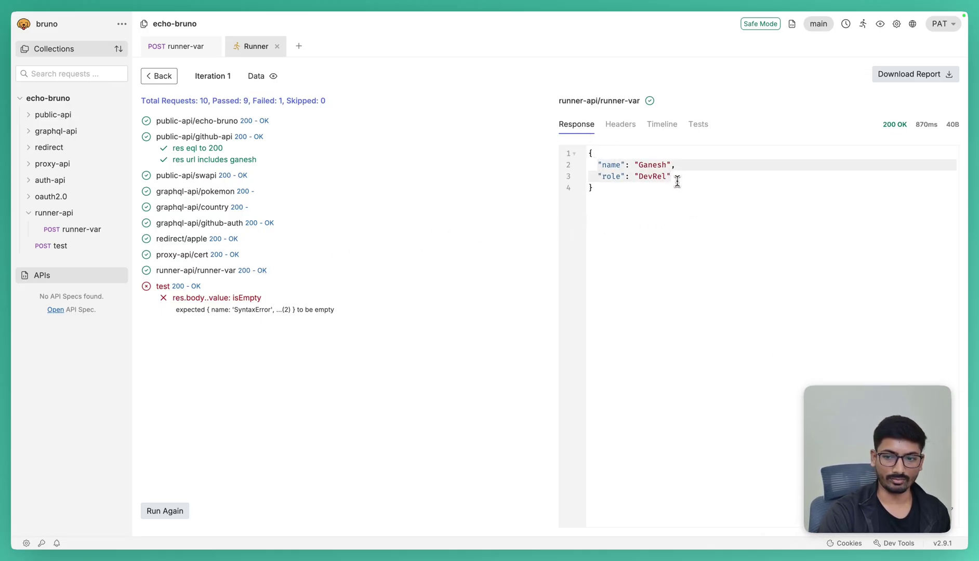
pyautogui.click(677, 179)
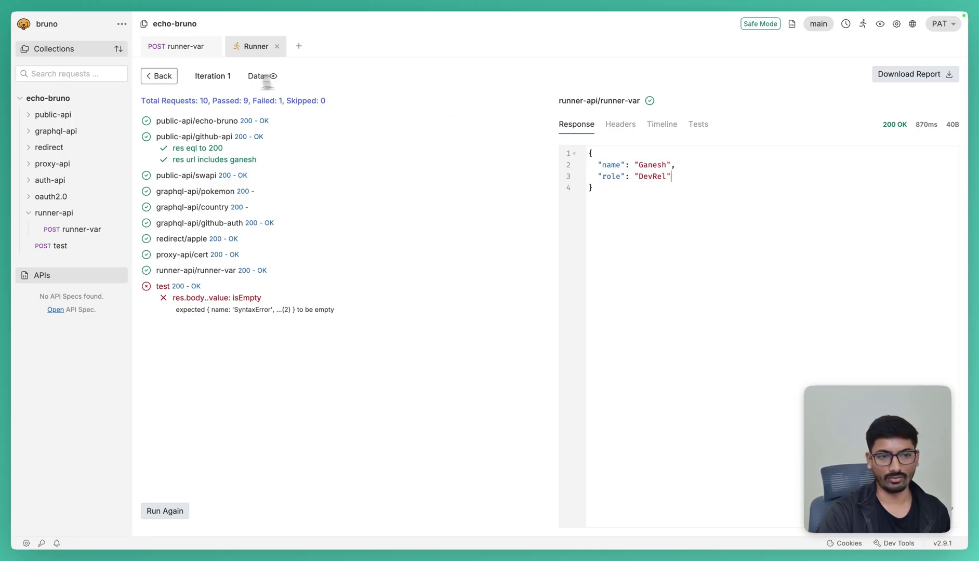
pyautogui.click(159, 78)
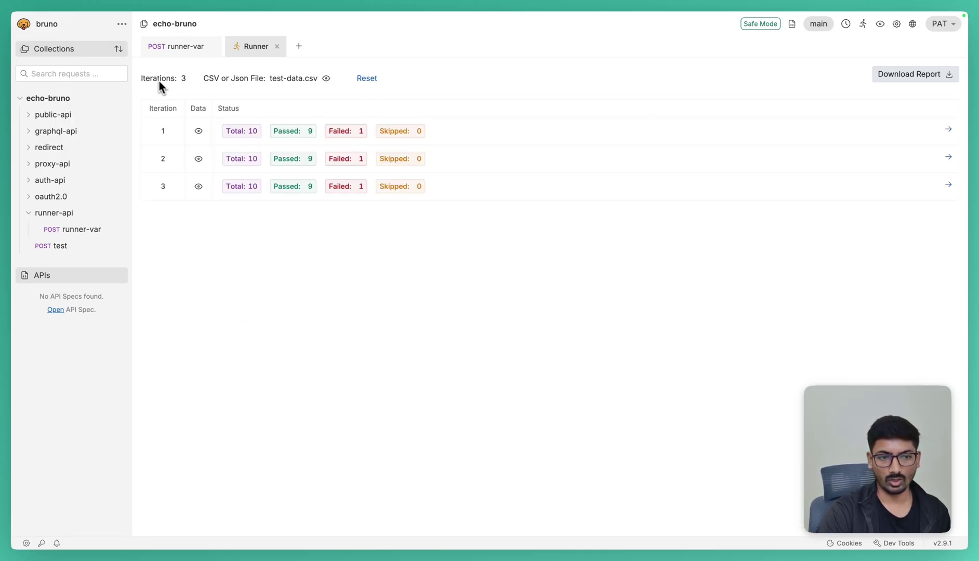
# Open the iteration 2 results, review the test-data.csv rows in the terminal, and return to Bruno
pyautogui.click(291, 169)
pyautogui.hotkey('ctrl', 'Right')
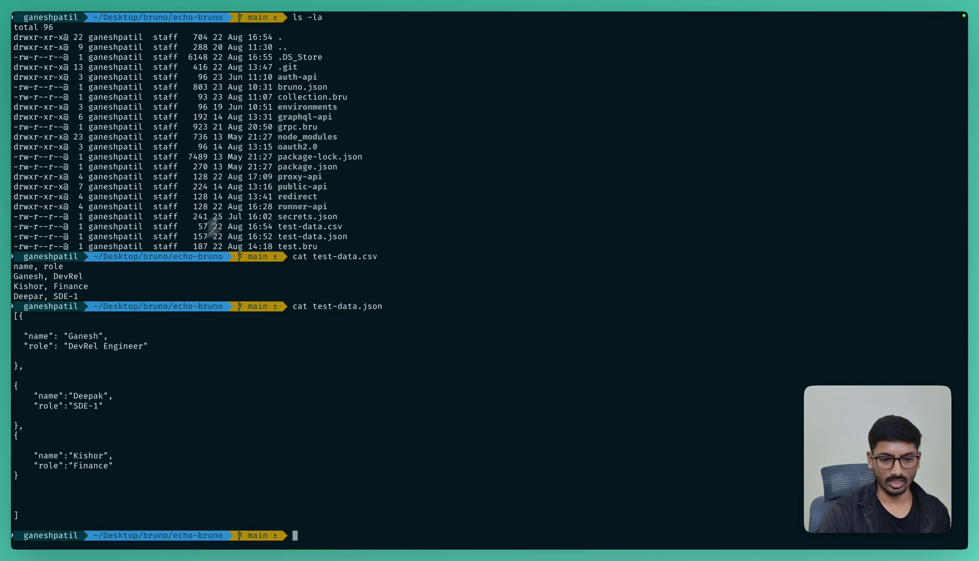
pyautogui.moveTo(66, 335); pyautogui.dragTo(153, 355)
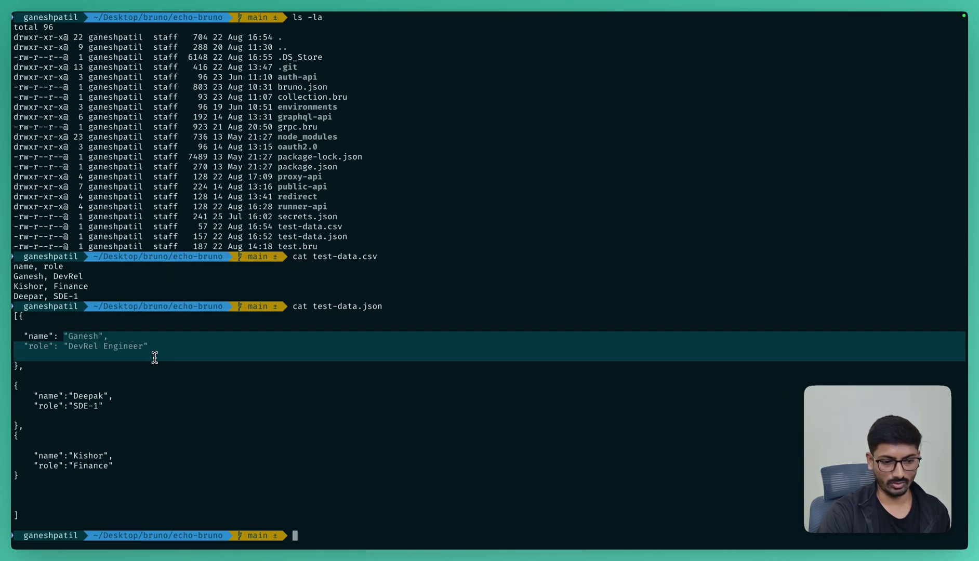
pyautogui.hotkey('ctrl', 'Left')
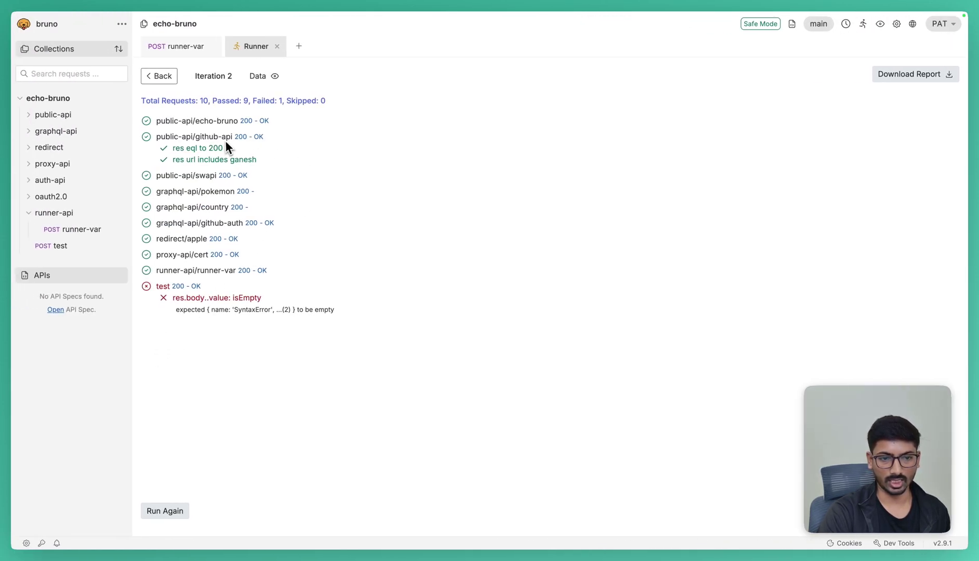
pyautogui.hotkey('ctrl', 'Right')
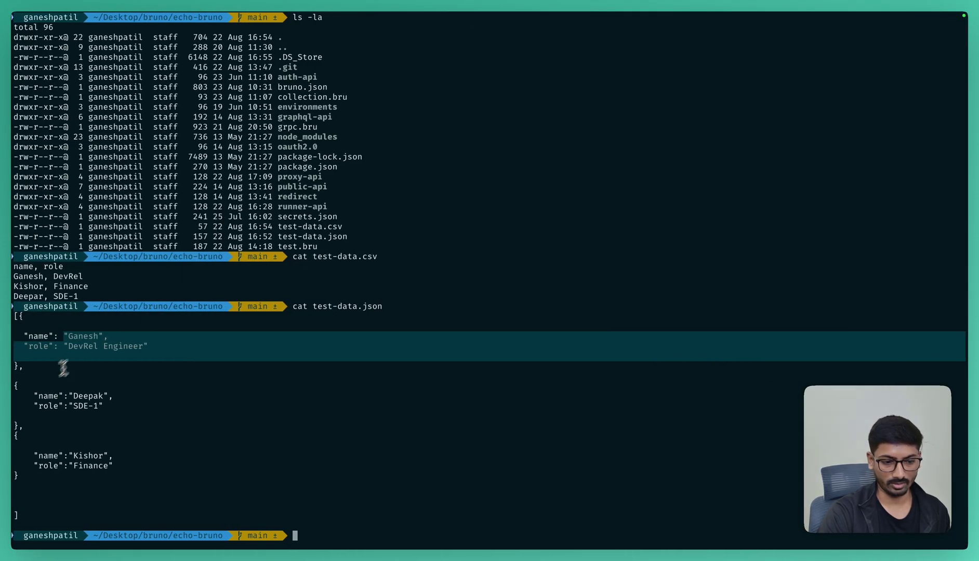
pyautogui.click(36, 396)
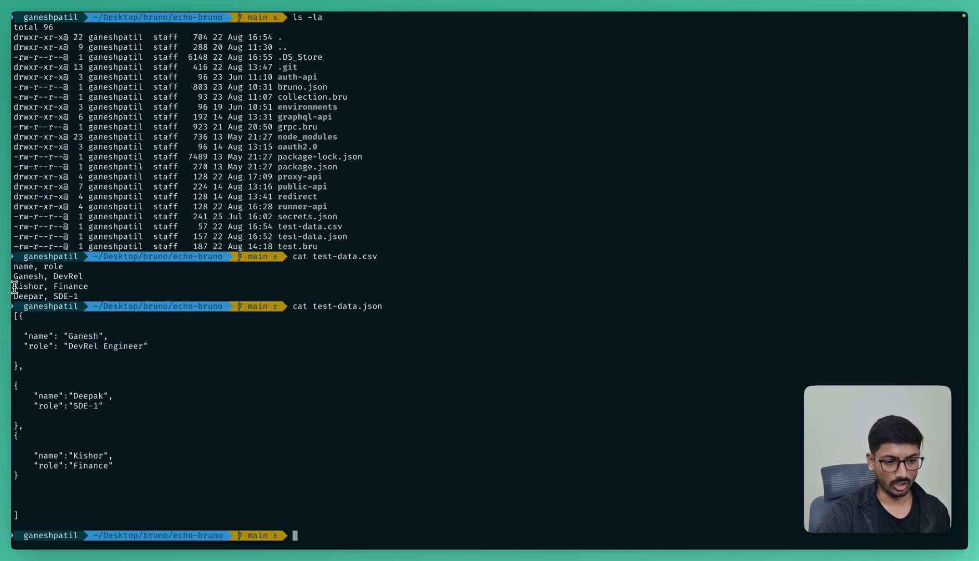
pyautogui.moveTo(14, 286); pyautogui.dragTo(139, 295)
pyautogui.click(356, 258)
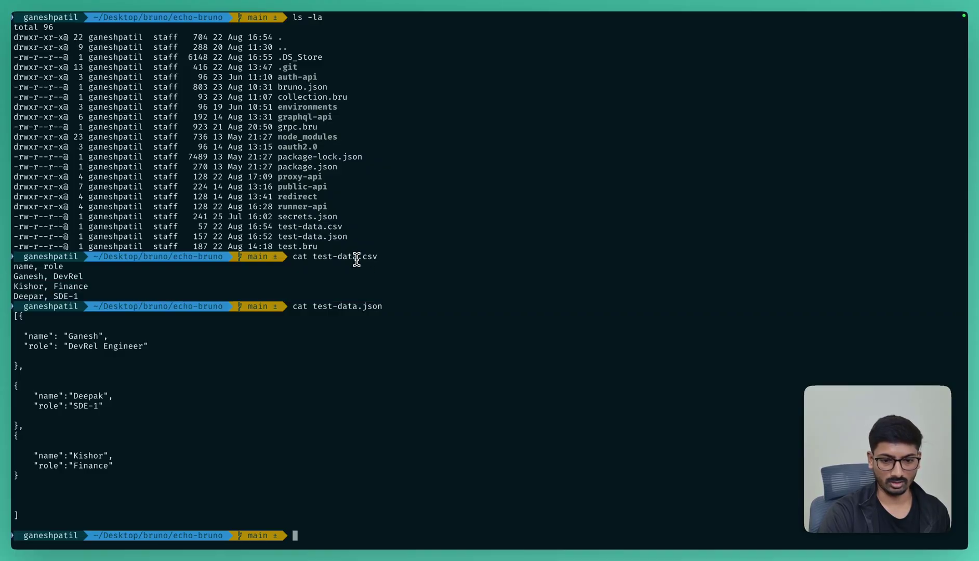
pyautogui.hotkey('ctrl', 'Left')
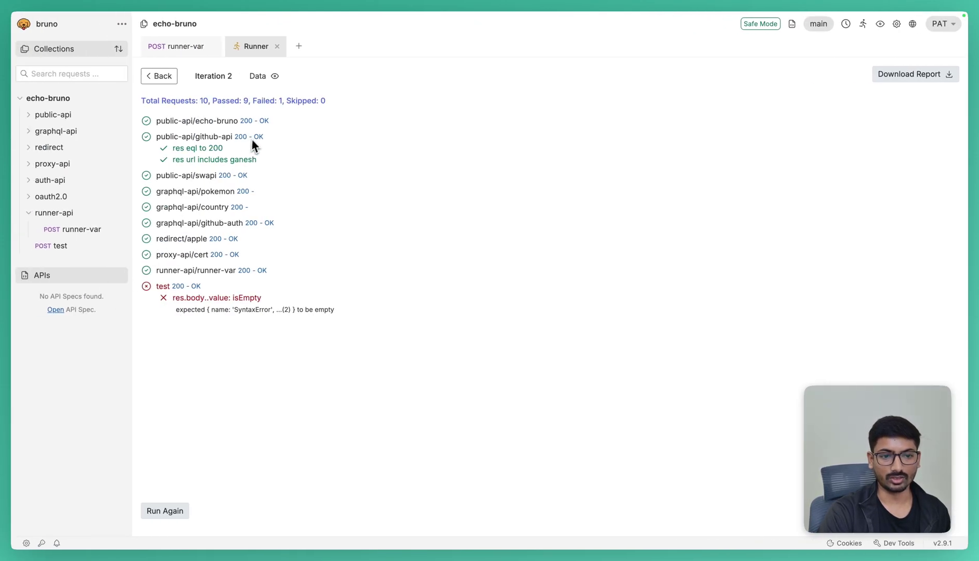
# Compare iteration 2's runner-var response with test-data.csv in the terminal and return to the iterations overview
pyautogui.click(254, 271)
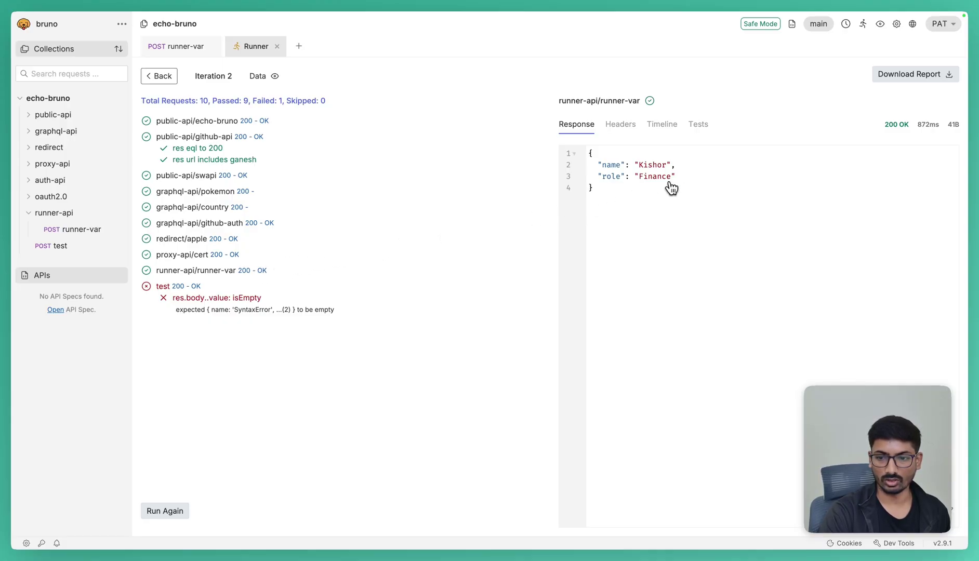
pyautogui.hotkey('ctrl', 'Right')
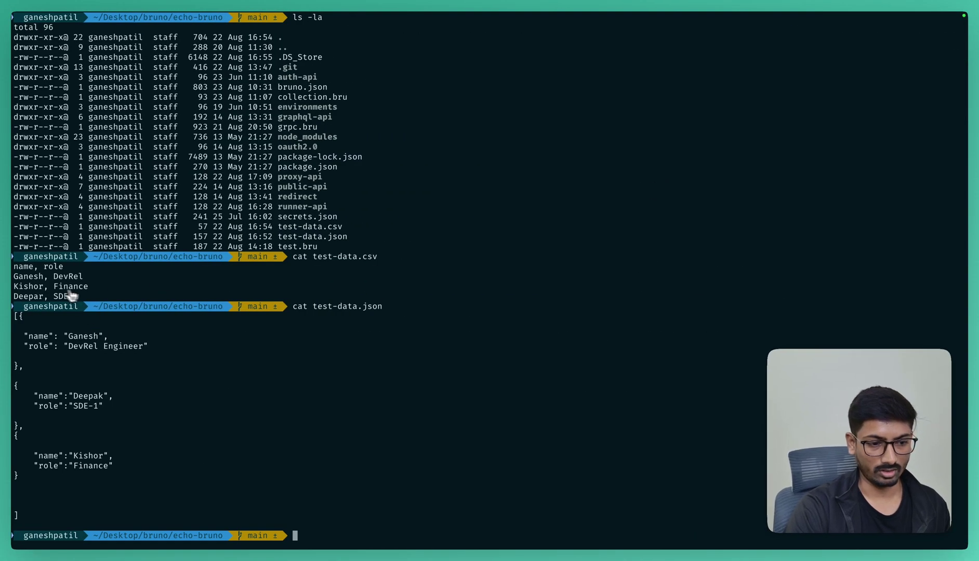
pyautogui.hotkey('ctrl', 'Left')
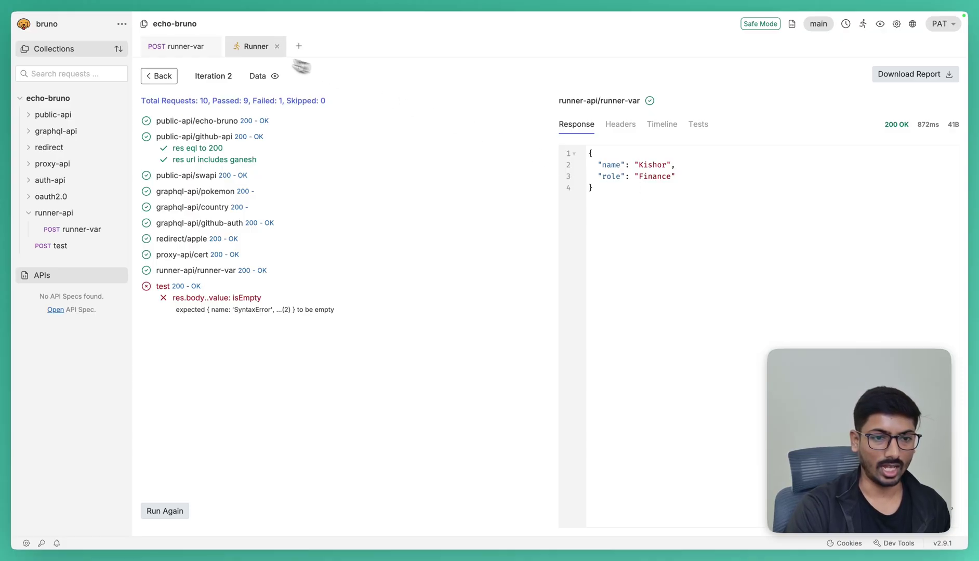
pyautogui.click(162, 77)
# Compare iteration 3's runner-var response with the last row of test-data.csv in the terminal and return to Bruno
pyautogui.click(352, 185)
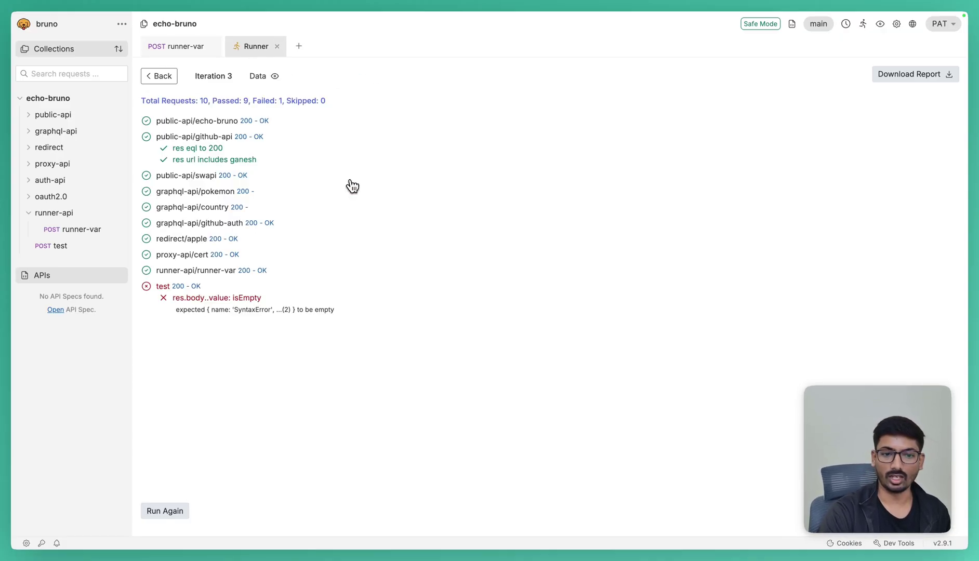
pyautogui.click(256, 274)
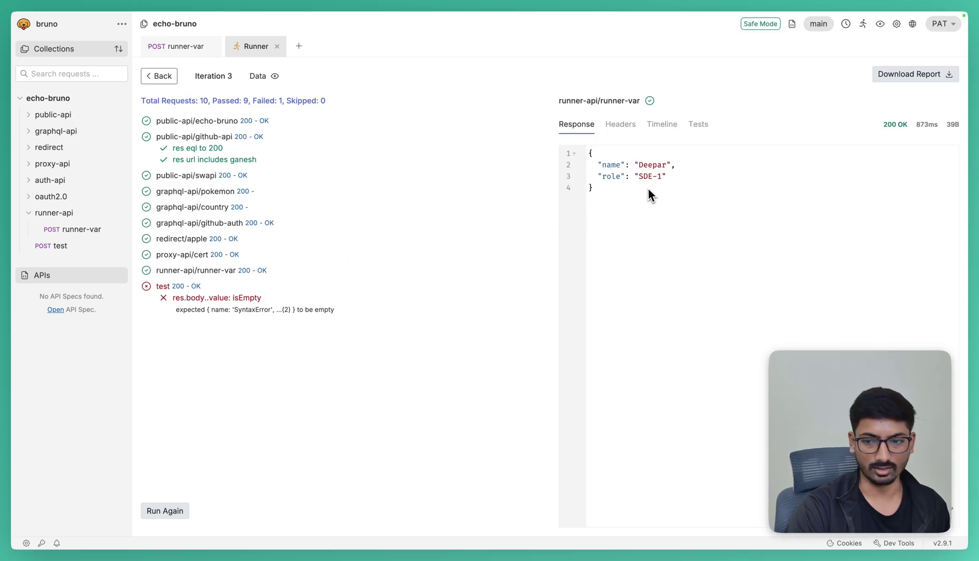
pyautogui.hotkey('ctrl', 'Right')
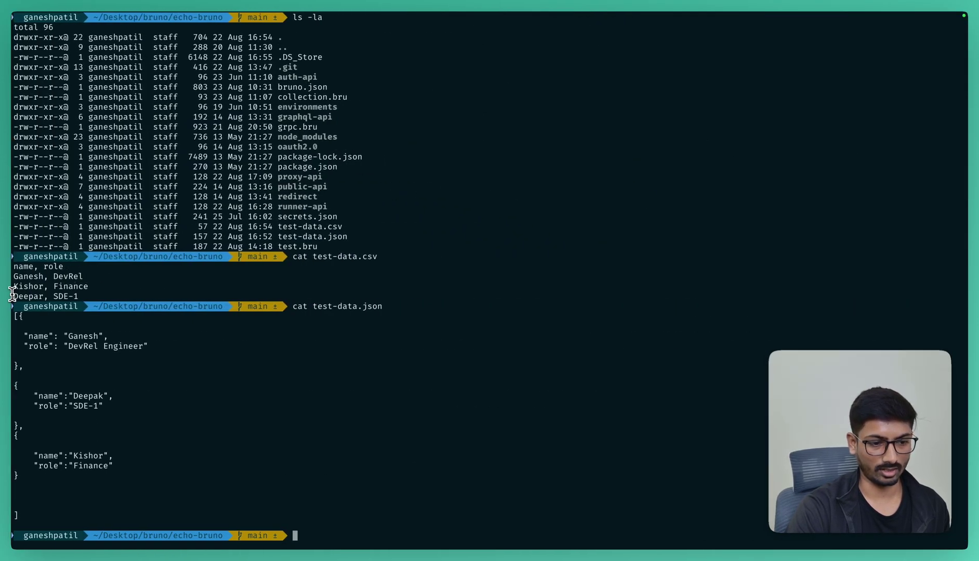
pyautogui.tripleClick(83, 299)
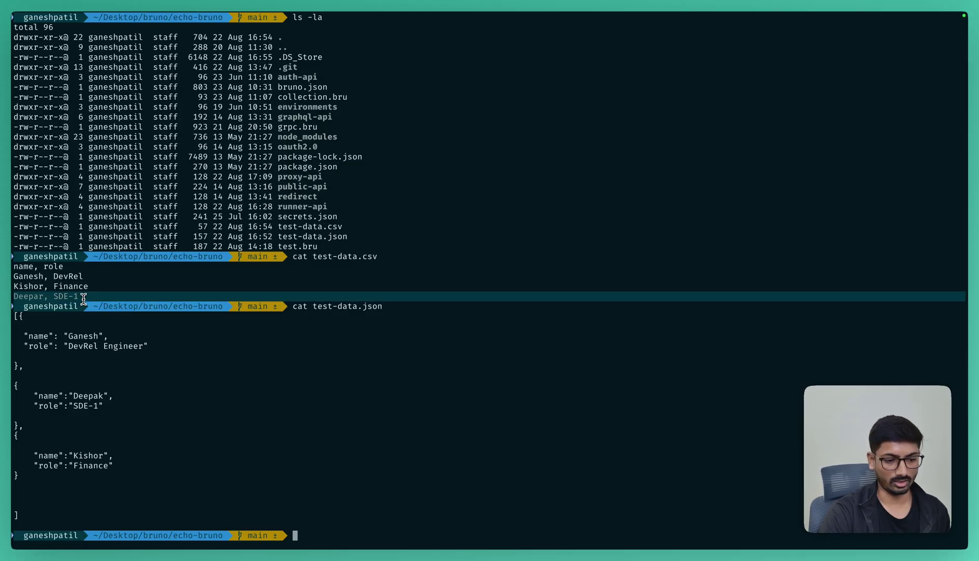
pyautogui.click(111, 296)
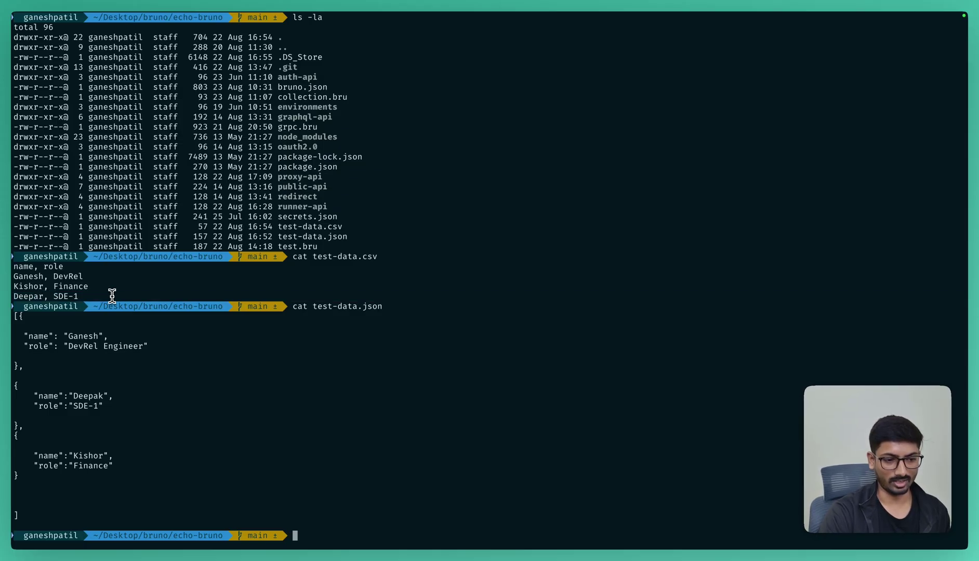
pyautogui.press('super+Tab')
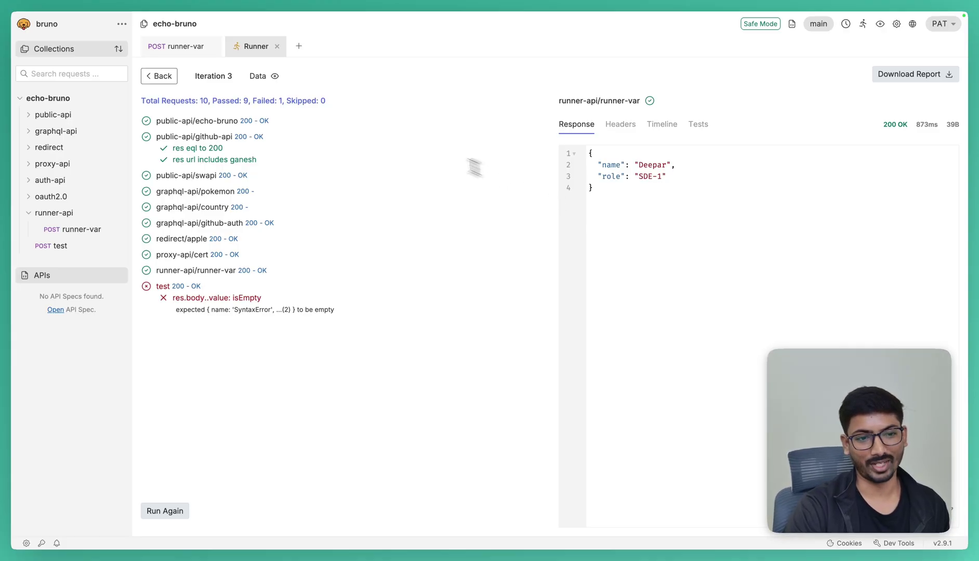
# Return to the iterations overview and download the run report as report.html into the echo-bruno folder, replacing the existing file
pyautogui.click(148, 78)
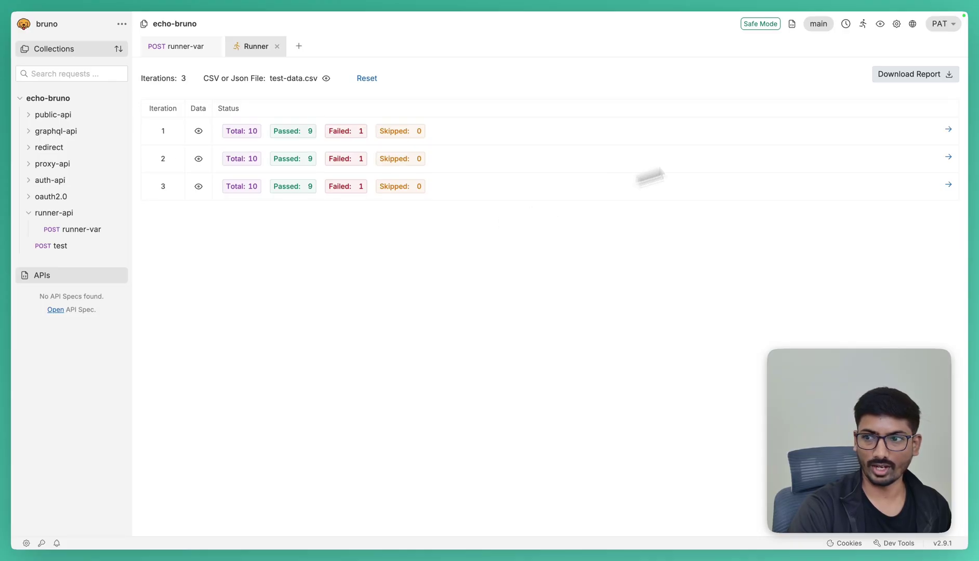
pyautogui.click(914, 78)
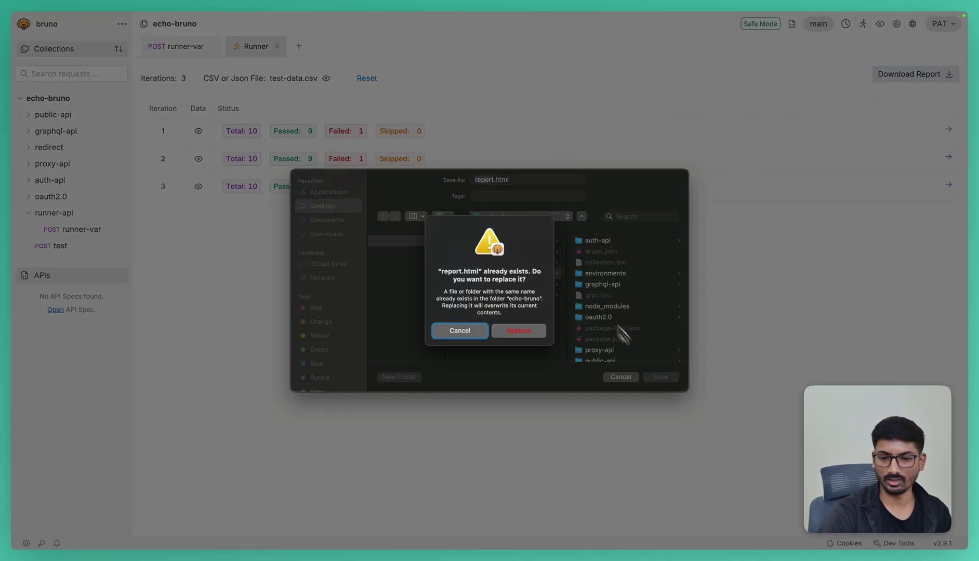
pyautogui.click(519, 330)
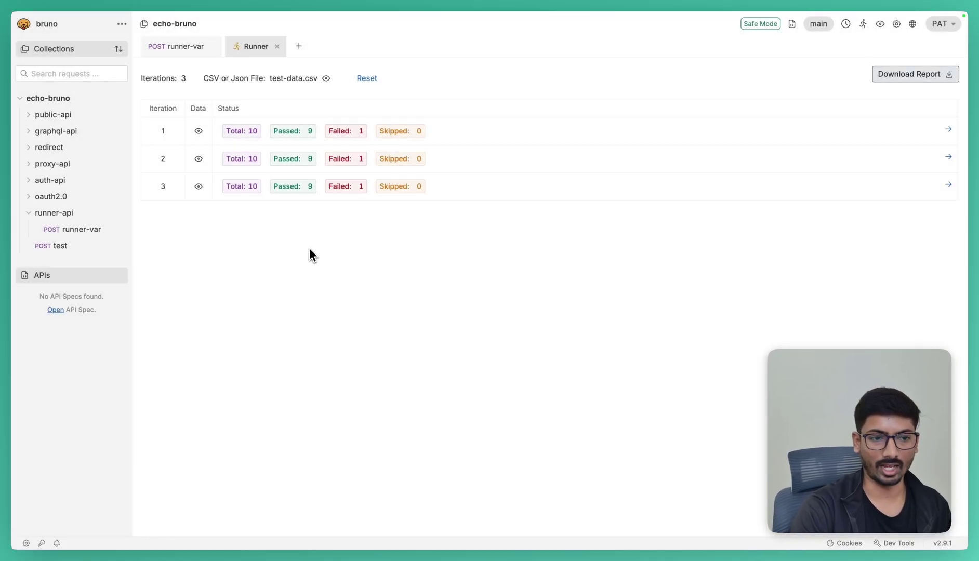
# Switch to iTerm and clear the terminal screen
pyautogui.press('super+space')
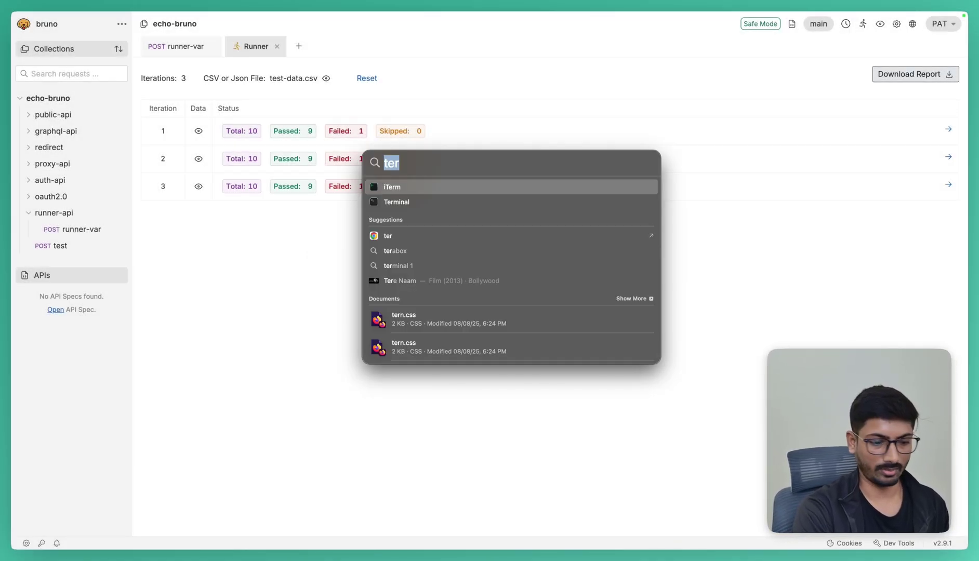
pyautogui.press('Return')
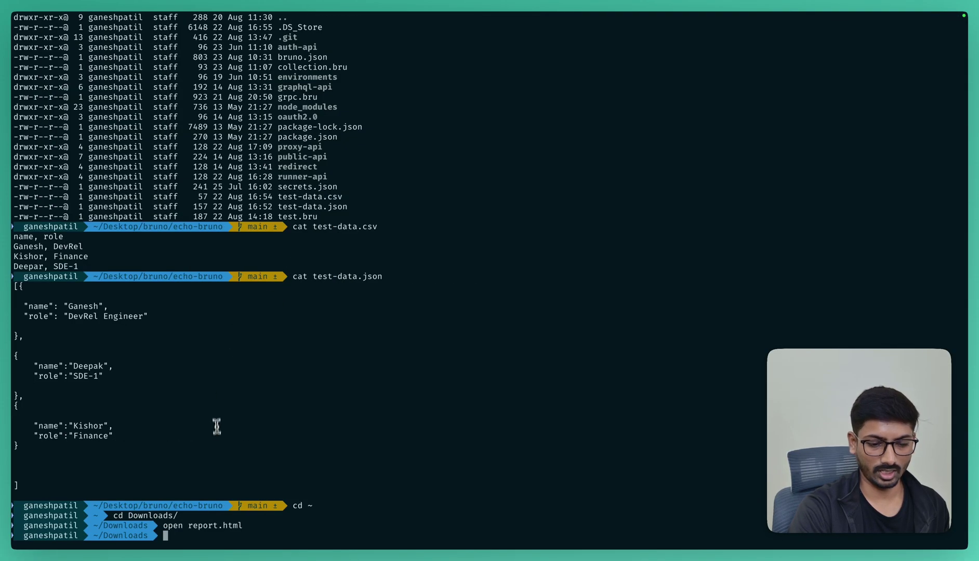
pyautogui.write('clea')
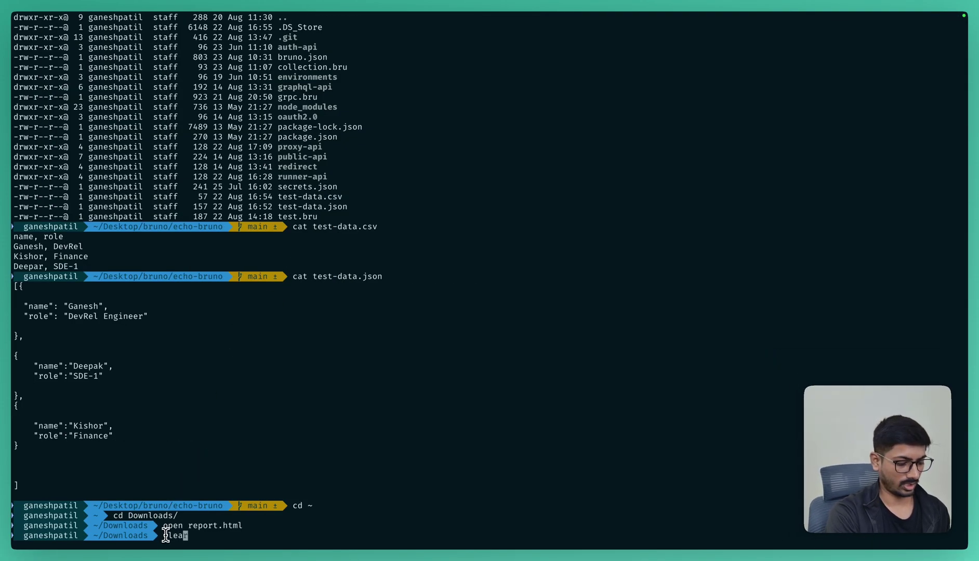
pyautogui.write('r')
pyautogui.press('Return')
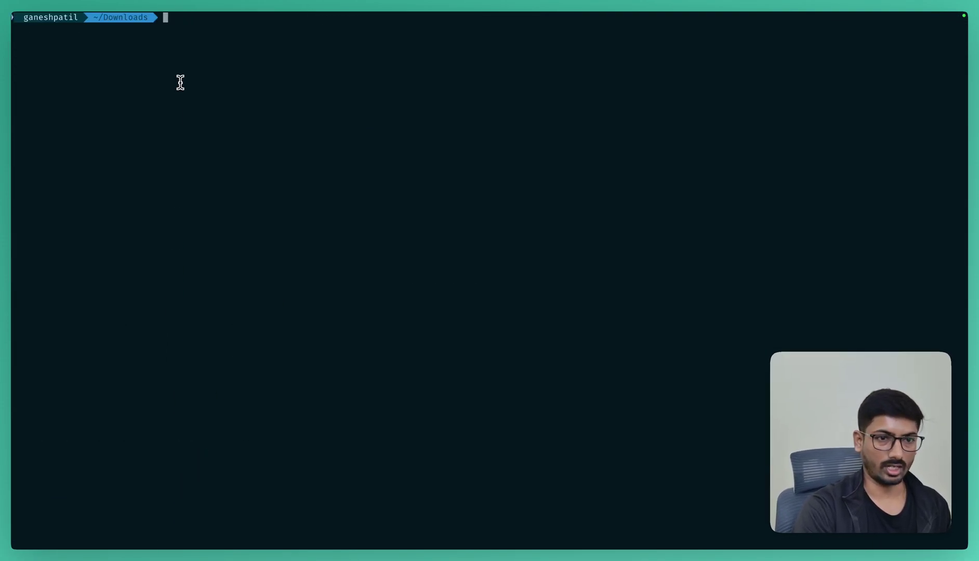
# Try to change the directory from Downloads to Desktop/bruno/echo-bruno
pyautogui.write('cd D')
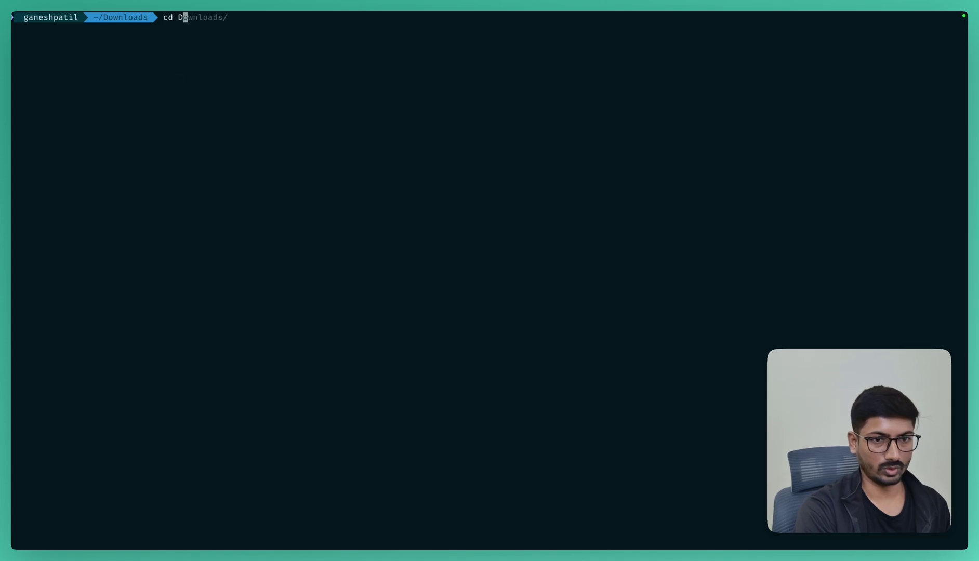
pyautogui.write('es')
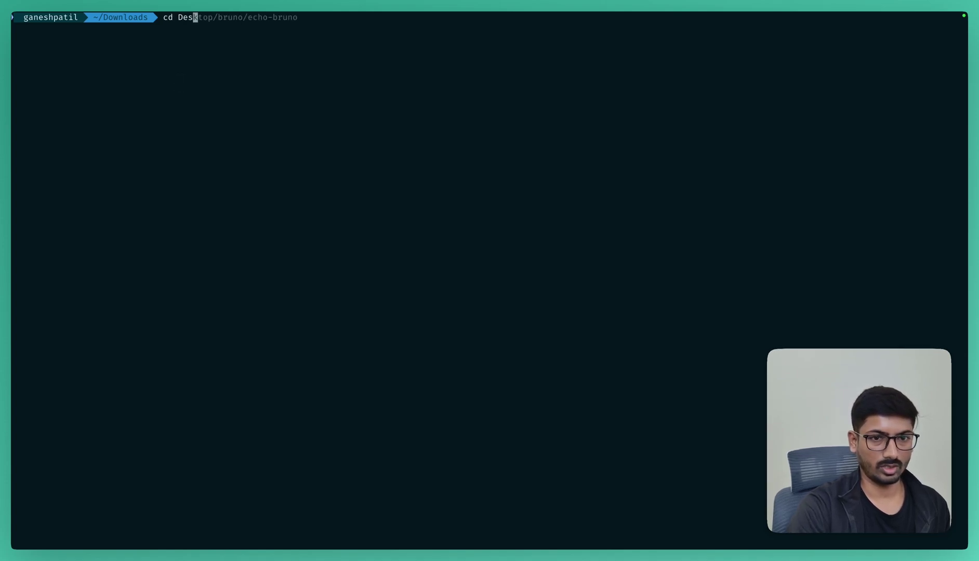
pyautogui.press('Right')
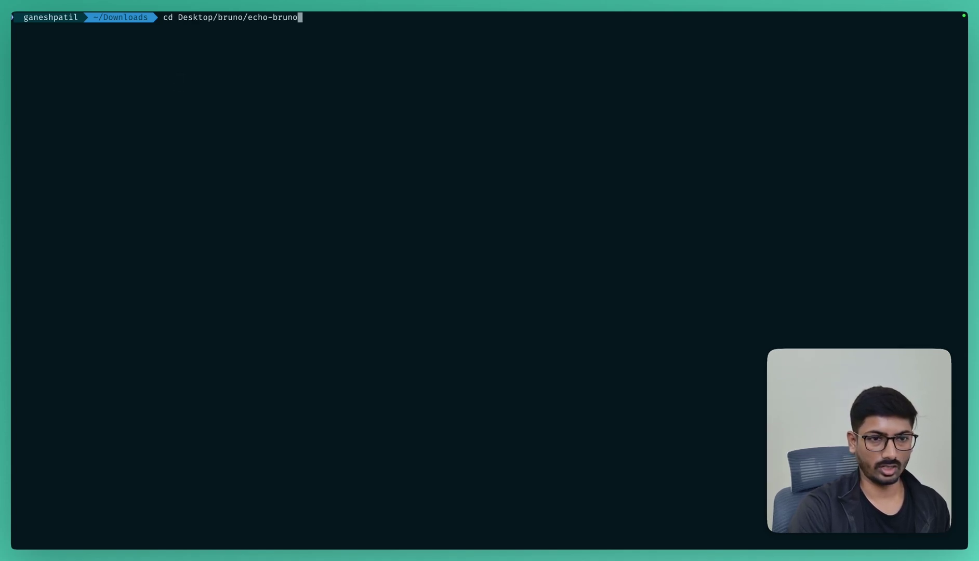
pyautogui.press('Return')
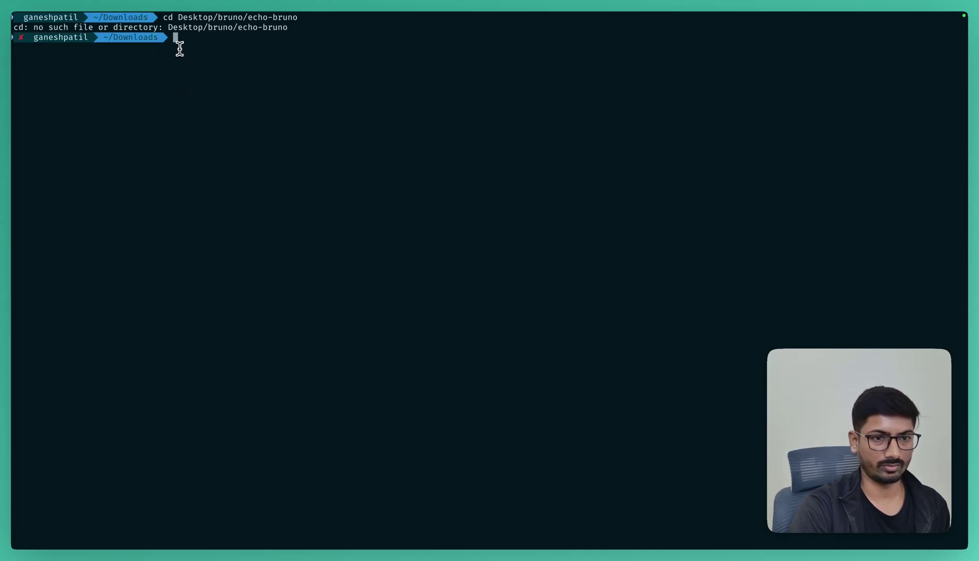
# Go up to the home directory and change into Desktop/bruno/echo-bruno
pyautogui.write('cd ..')
pyautogui.press('Return')
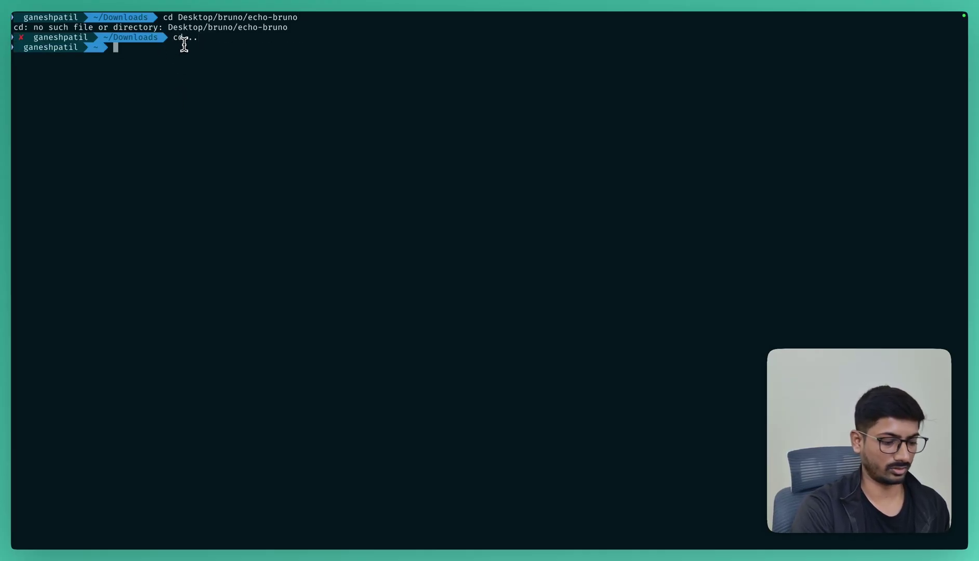
pyautogui.write('cd De')
pyautogui.press('Right')
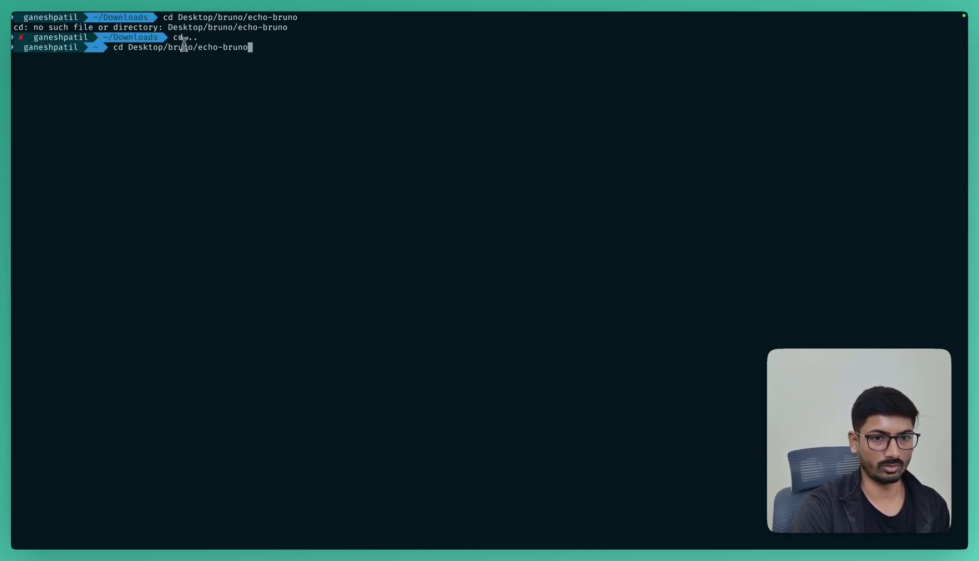
pyautogui.press('Return')
# Open report.html from the echo-bruno directory with the open command in the terminal
pyautogui.write('ope')
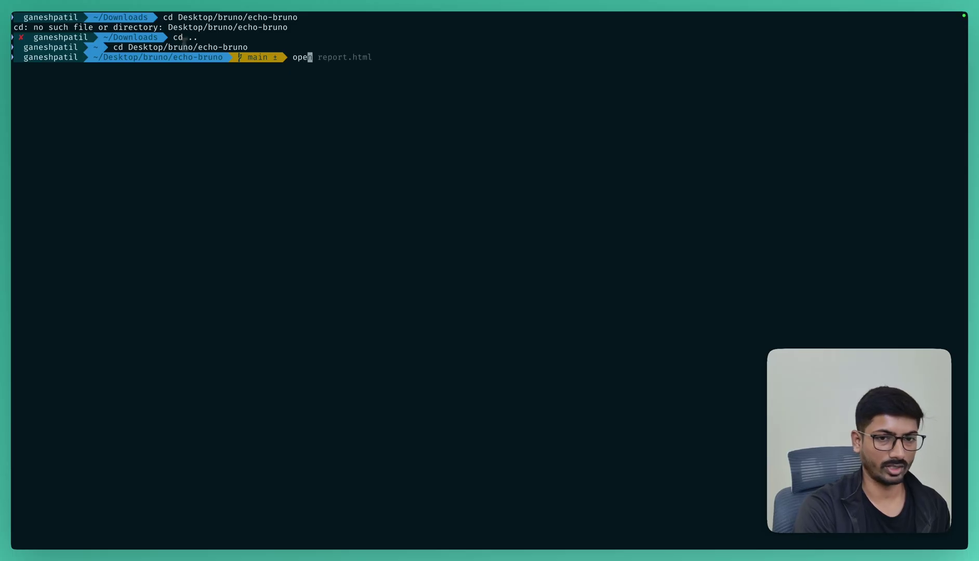
pyautogui.write('n r')
pyautogui.press('Right')
pyautogui.press('Return')
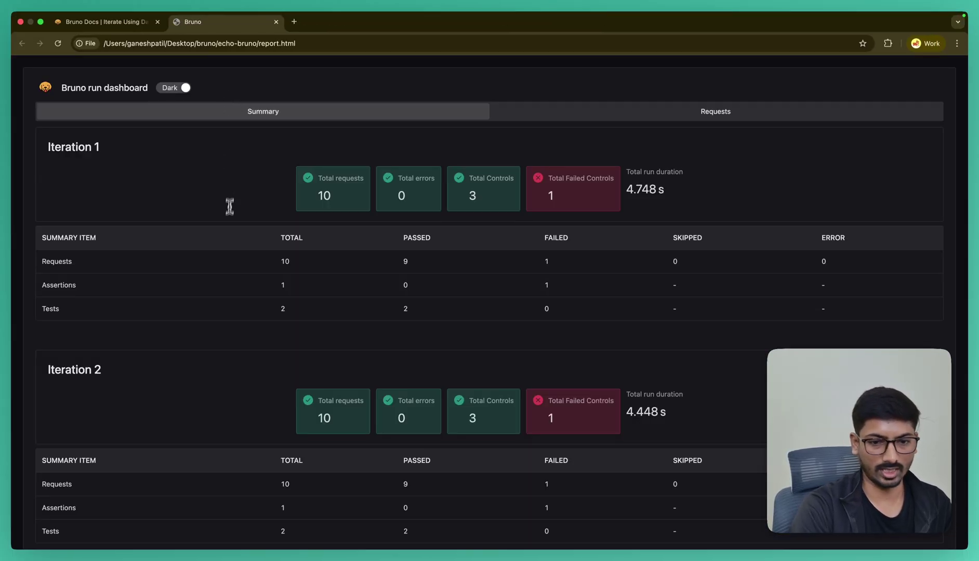
# Switch to Bruno and view the runner's iterations overview for comparison with the report
pyautogui.hotkey('ctrl', 'Right')
pyautogui.hotkey('ctrl', 'Left')
pyautogui.hotkey('ctrl', 'Left')
pyautogui.hotkey('ctrl', 'Left')
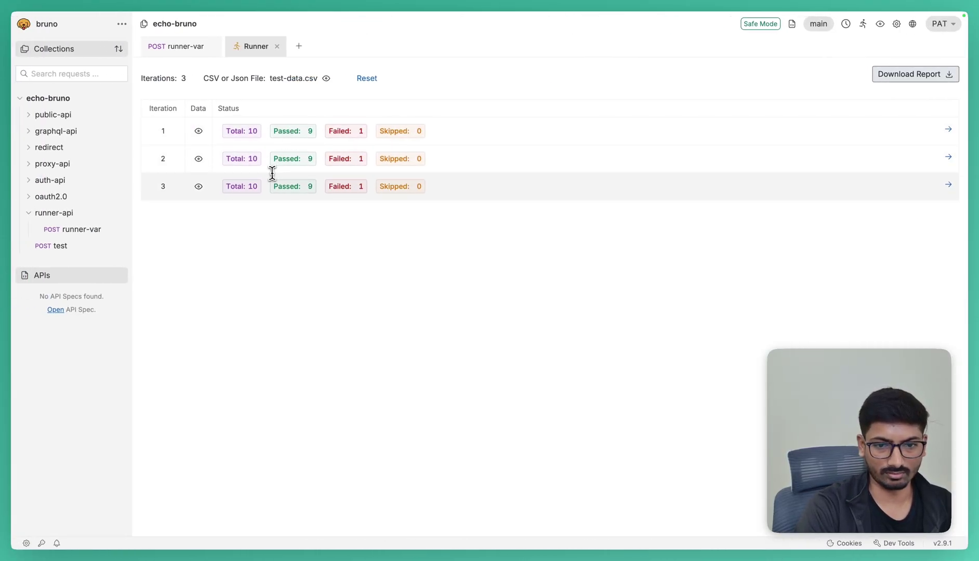
# Switch back to the report in Chrome and examine the summary tables of Iterations 1, 2 and 3
pyautogui.hotkey('ctrl', 'Right')
pyautogui.hotkey('ctrl', 'Right')
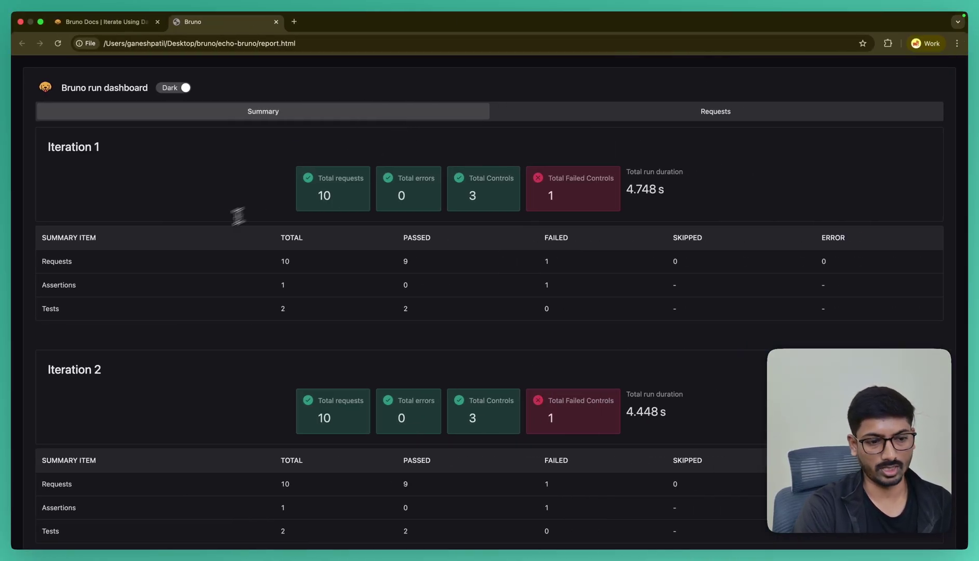
pyautogui.scroll(-2, 442, 280)
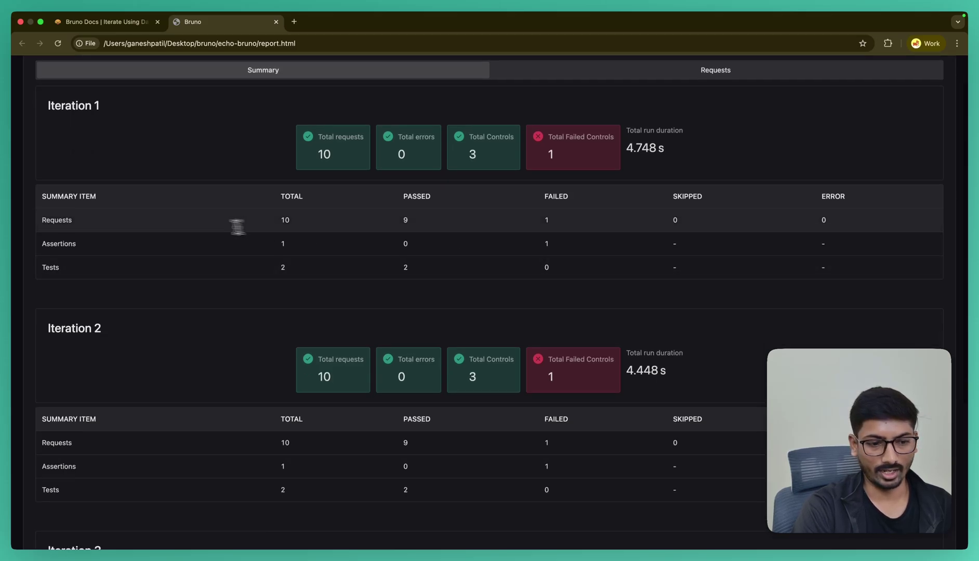
pyautogui.scroll(-5, 118, 323)
pyautogui.scroll(3, 118, 324)
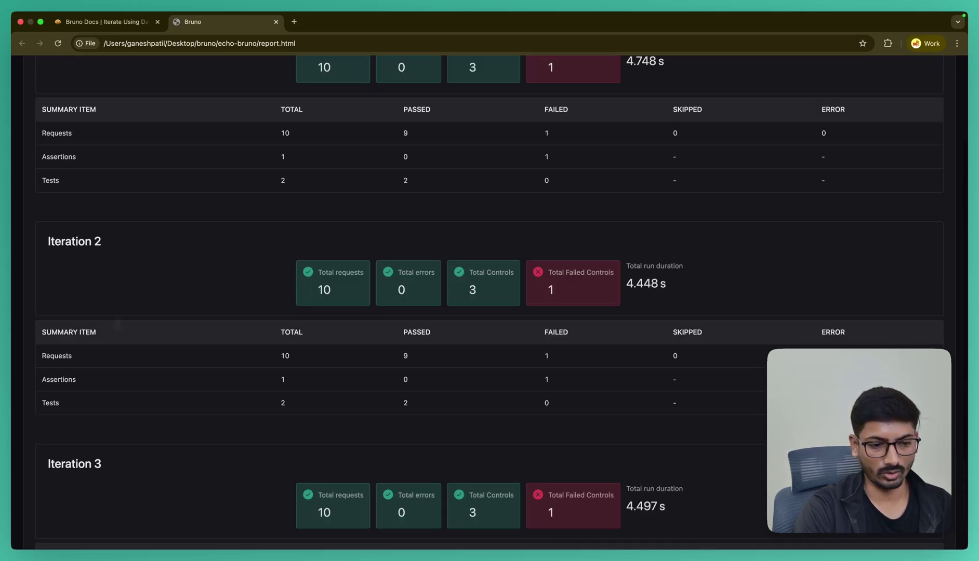
pyautogui.scroll(-3, 118, 323)
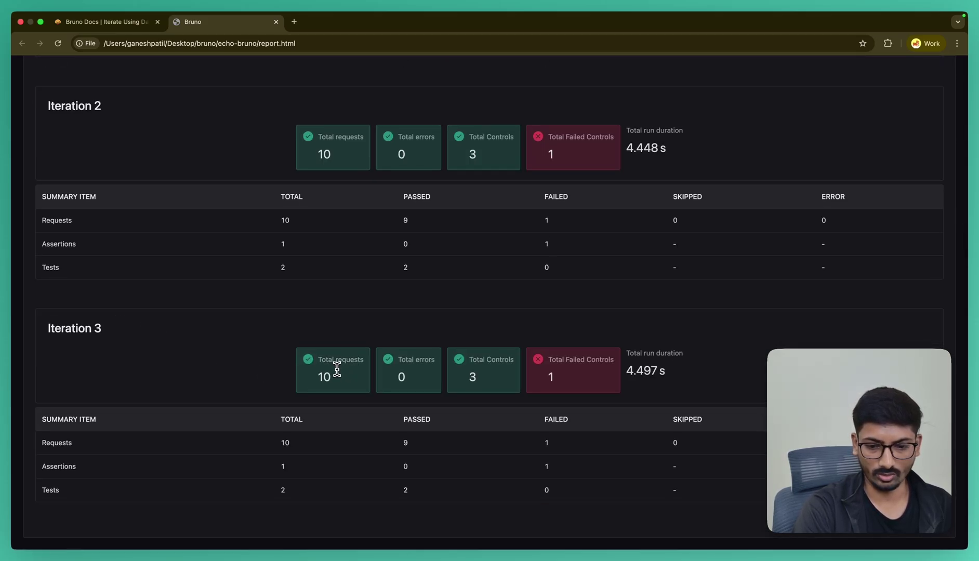
pyautogui.scroll(7, 489, 363)
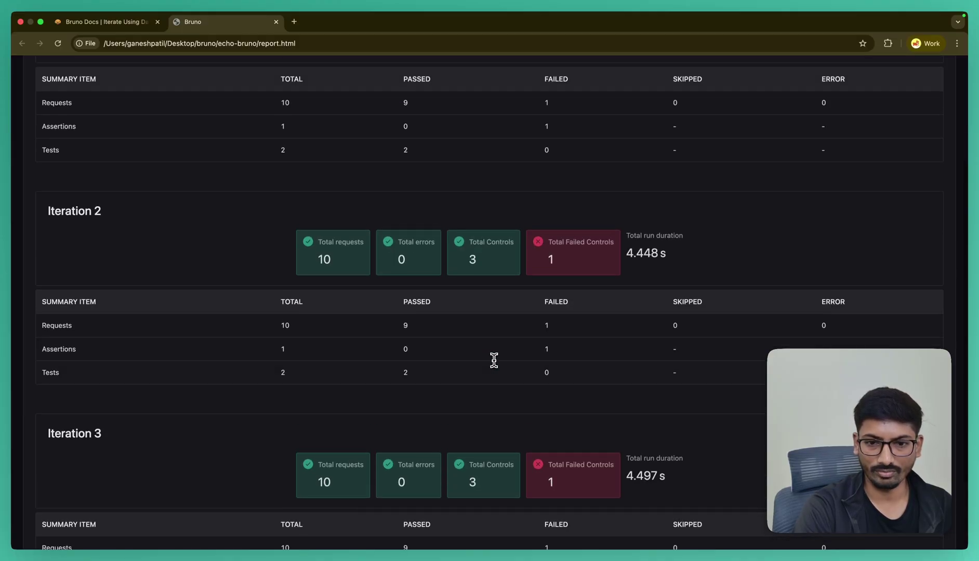
# Show the report's request lists, filter Iteration 1 to Only Failed, and return it to Show All
pyautogui.click(591, 120)
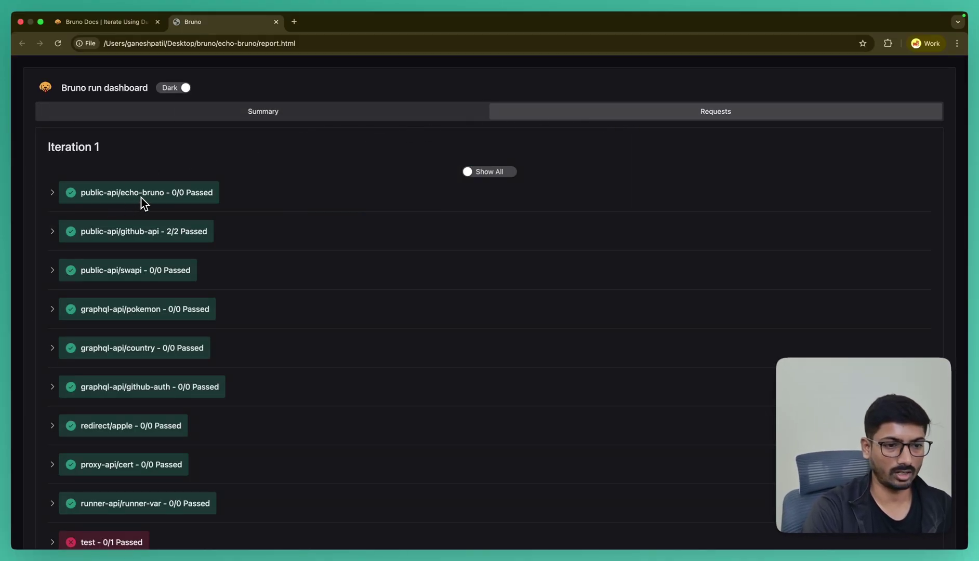
pyautogui.click(475, 176)
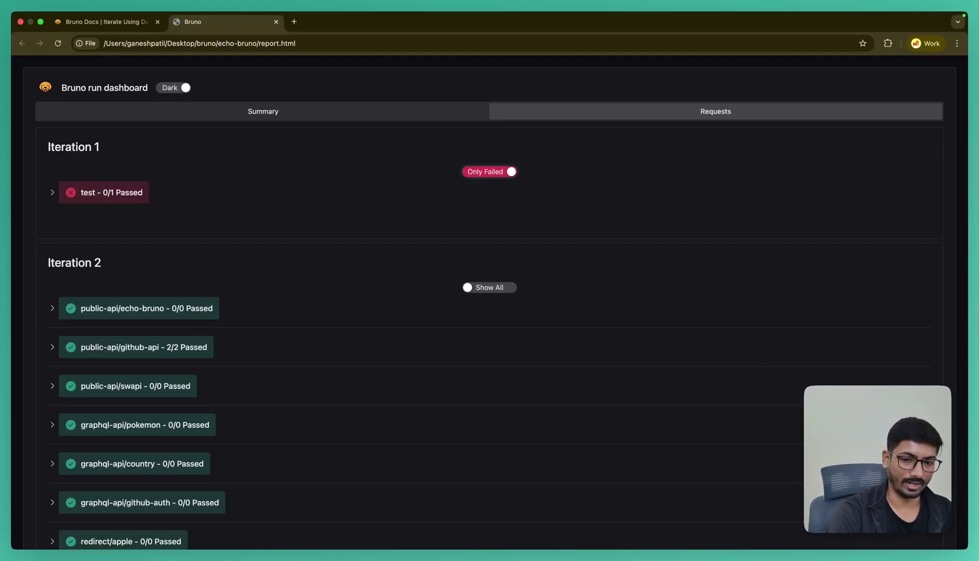
pyautogui.click(475, 175)
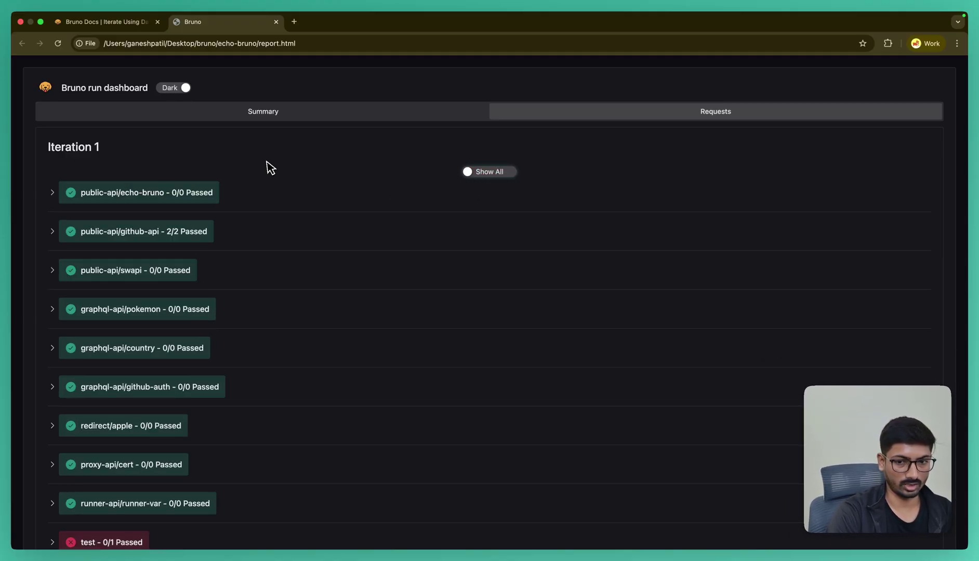
# Expand public-api/echo-bruno in Iteration 1 and examine its request, response, header and test details, continuing through to Iteration 3
pyautogui.click(86, 193)
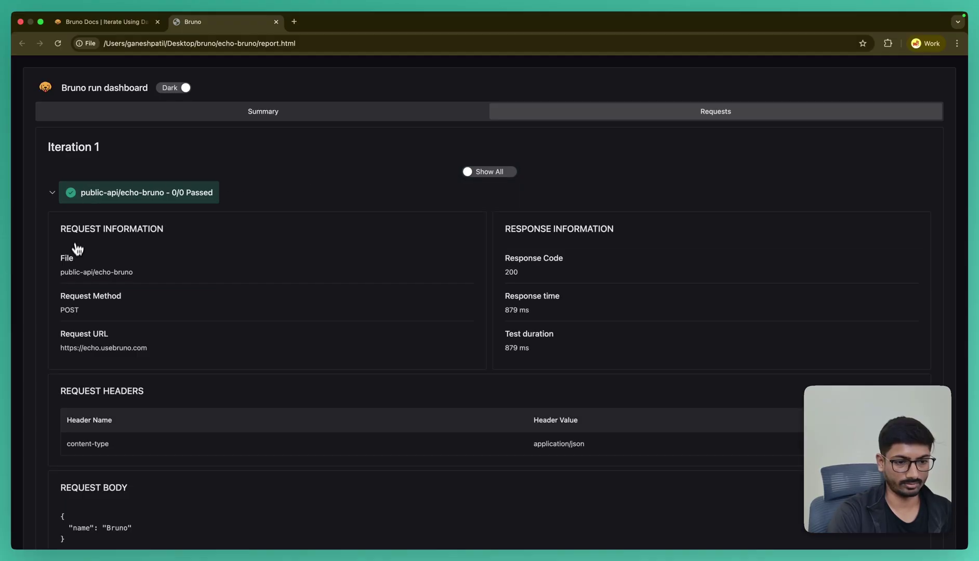
pyautogui.scroll(-1, 68, 291)
pyautogui.scroll(-2, 66, 305)
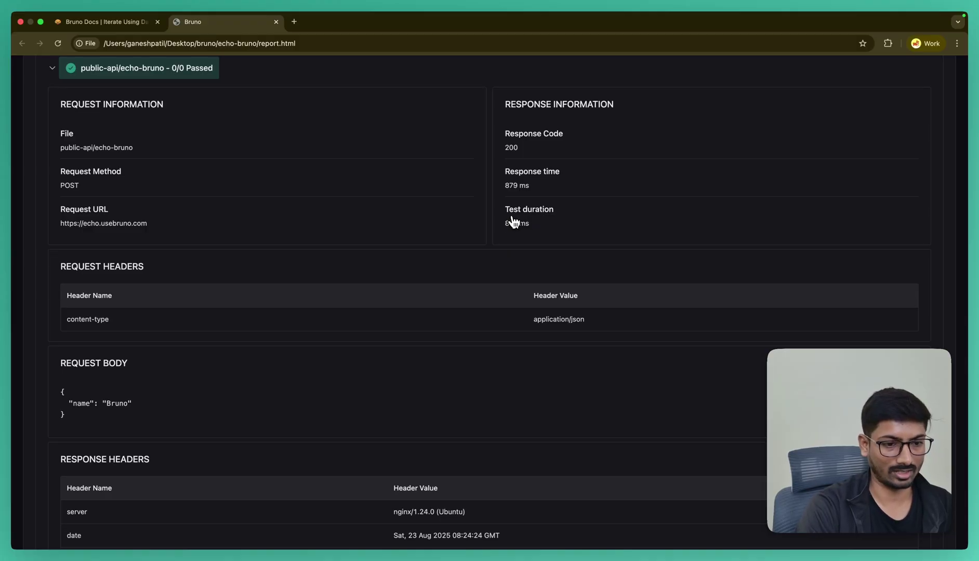
pyautogui.scroll(-10, 196, 238)
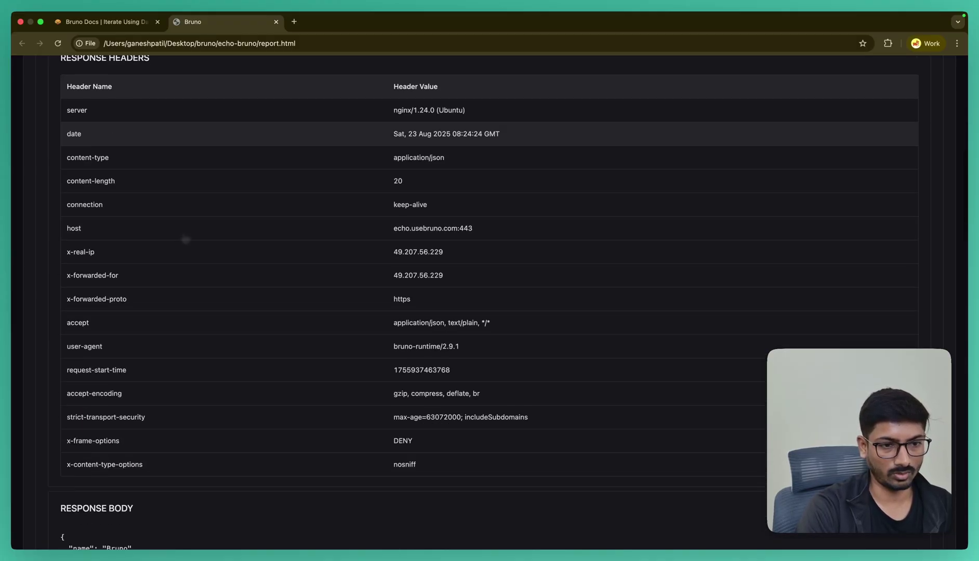
pyautogui.scroll(-19, 186, 240)
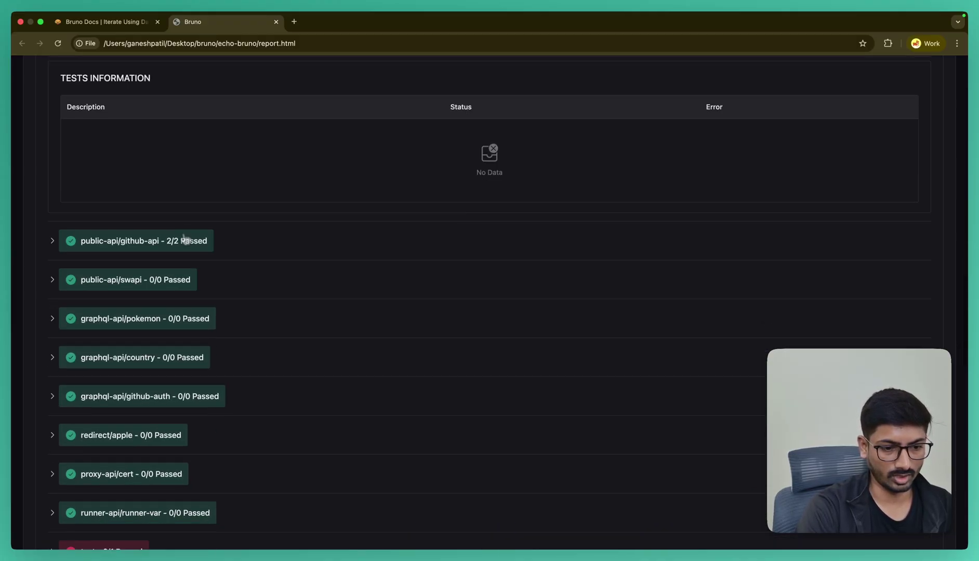
pyautogui.scroll(-20, 186, 239)
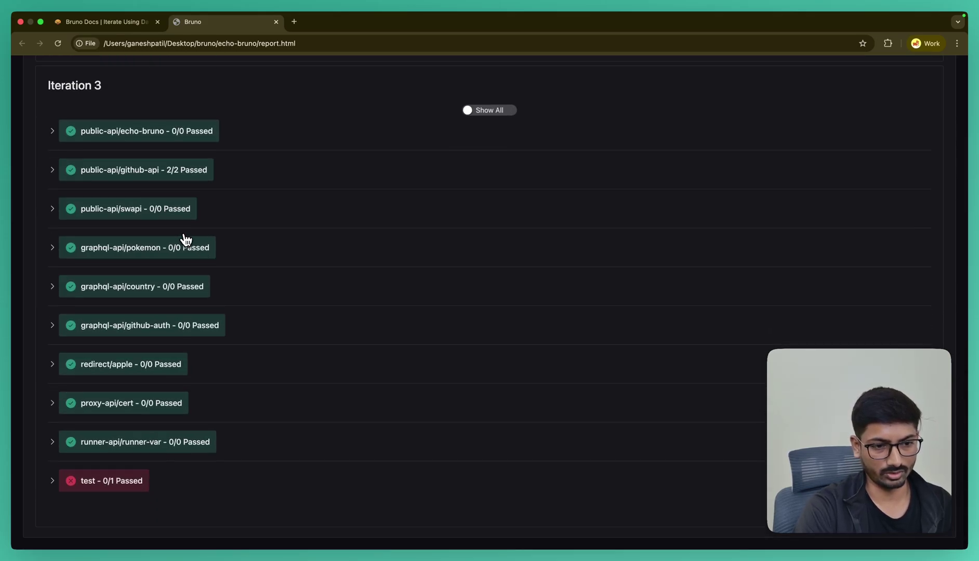
# Expand runner-api/runner-var in Iteration 3 and examine the name and role in its request body and response body
pyautogui.click(130, 447)
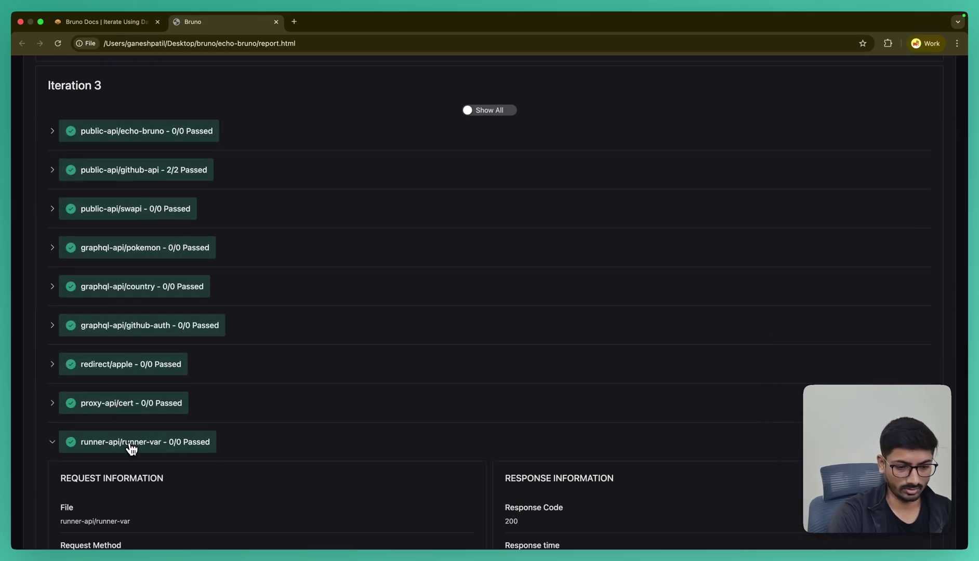
pyautogui.scroll(-5, 131, 447)
pyautogui.scroll(-2, 131, 448)
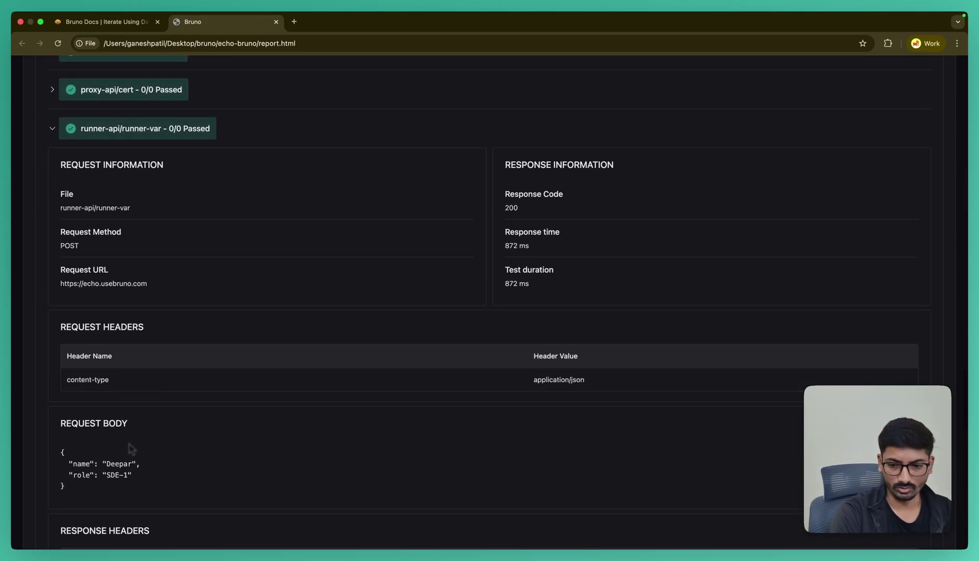
pyautogui.scroll(-4, 131, 448)
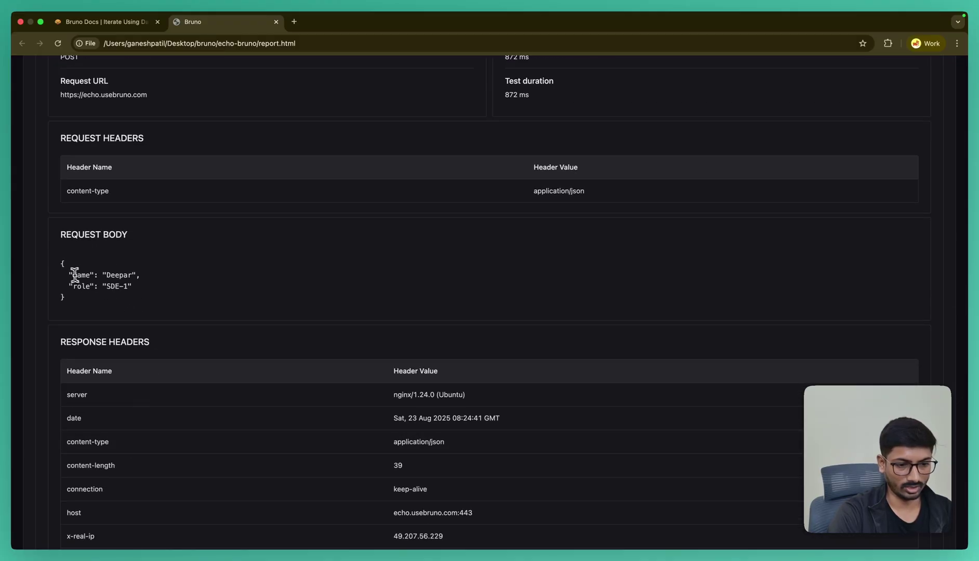
pyautogui.moveTo(71, 275); pyautogui.dragTo(169, 300)
pyautogui.scroll(-15, 169, 302)
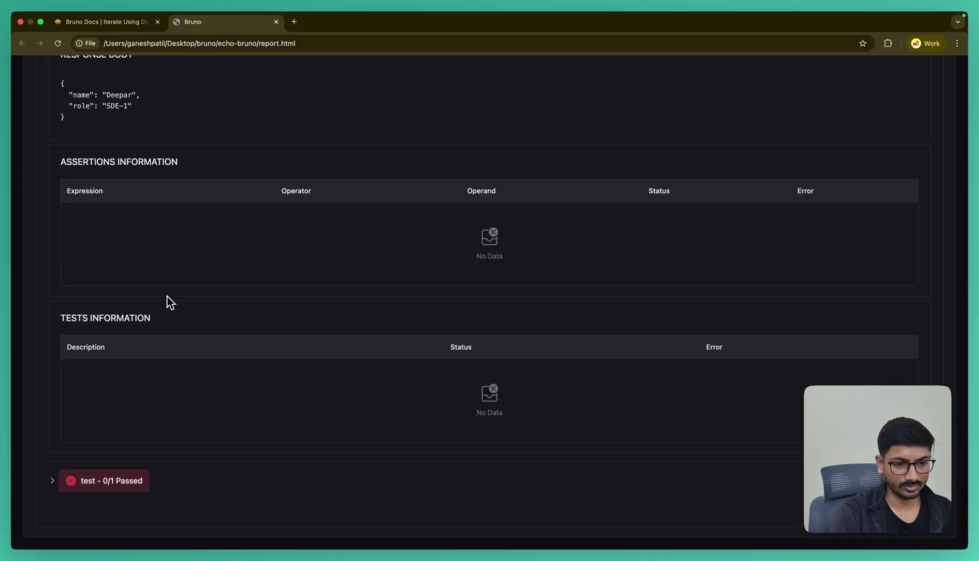
pyautogui.scroll(13, 169, 302)
pyautogui.scroll(2, 170, 302)
pyautogui.click(86, 252)
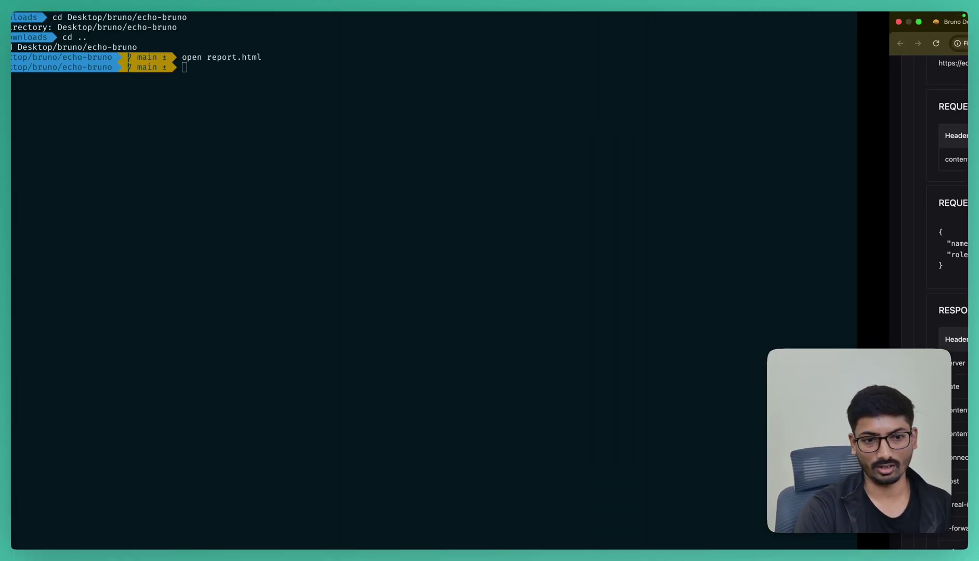
# Switch back to Bruno, close the Runner and collapse the runner-api folder
pyautogui.press('Return')
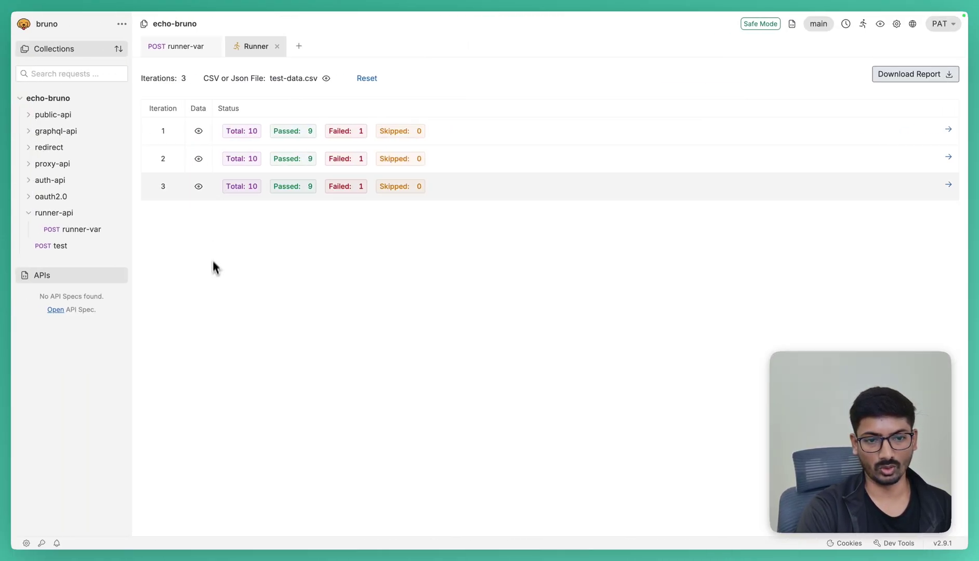
pyautogui.click(278, 47)
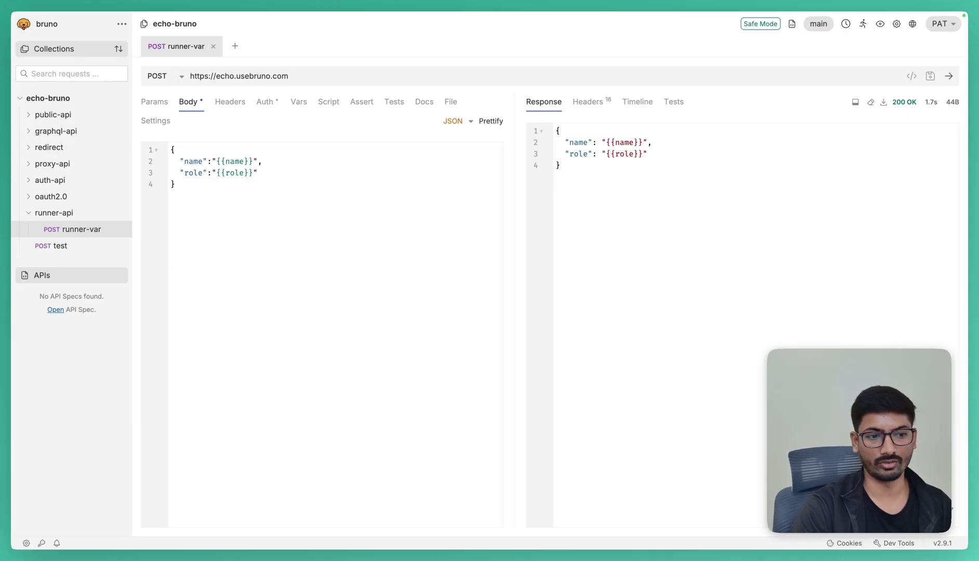
pyautogui.click(31, 216)
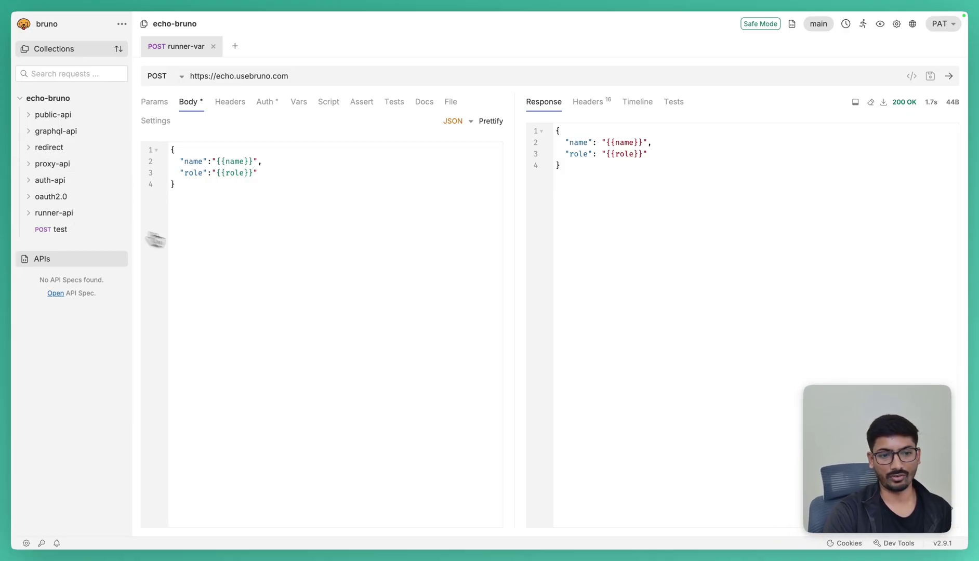
# Add the pre-request script console.log(bru.getVar(name)) to the runner-var request and save it
pyautogui.click(337, 106)
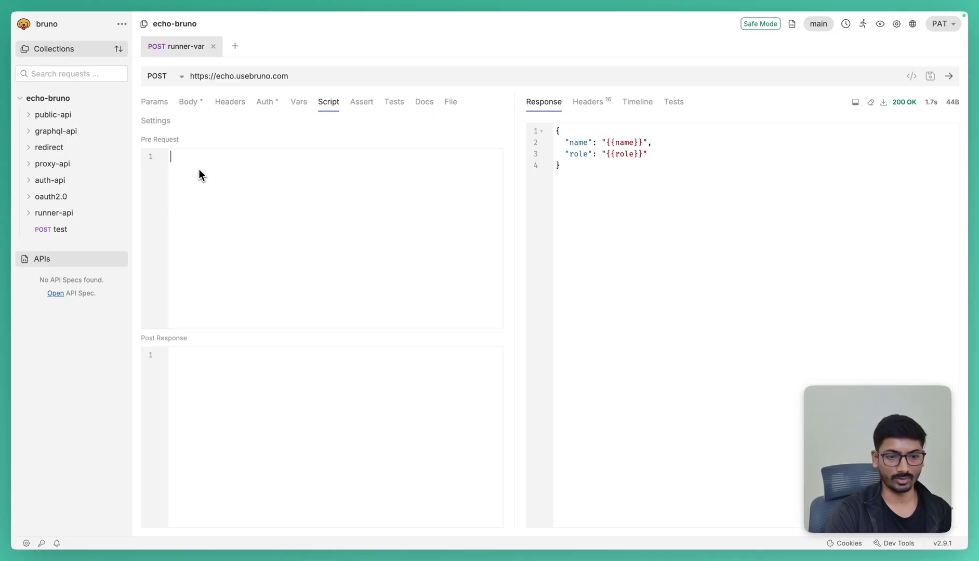
pyautogui.write('console')
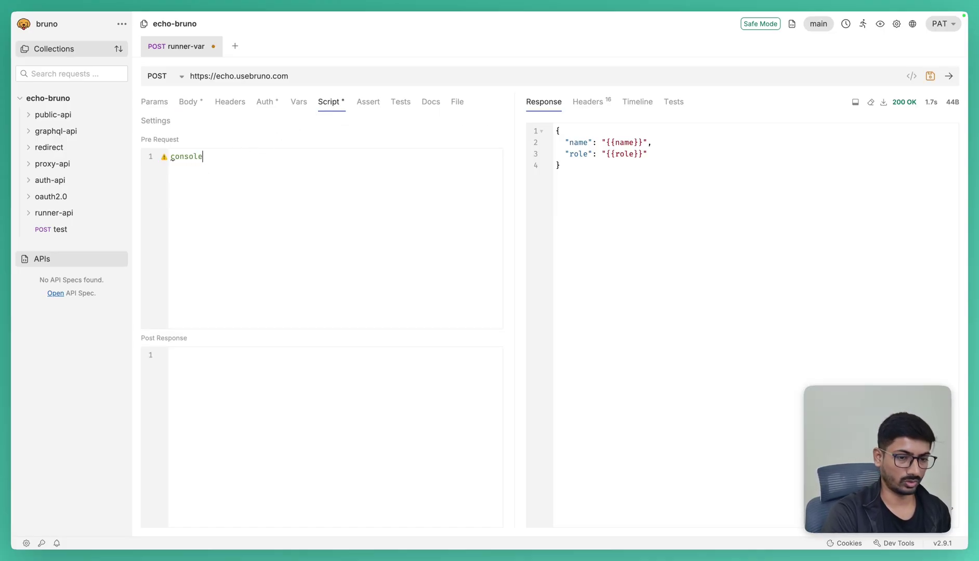
pyautogui.write('.log()')
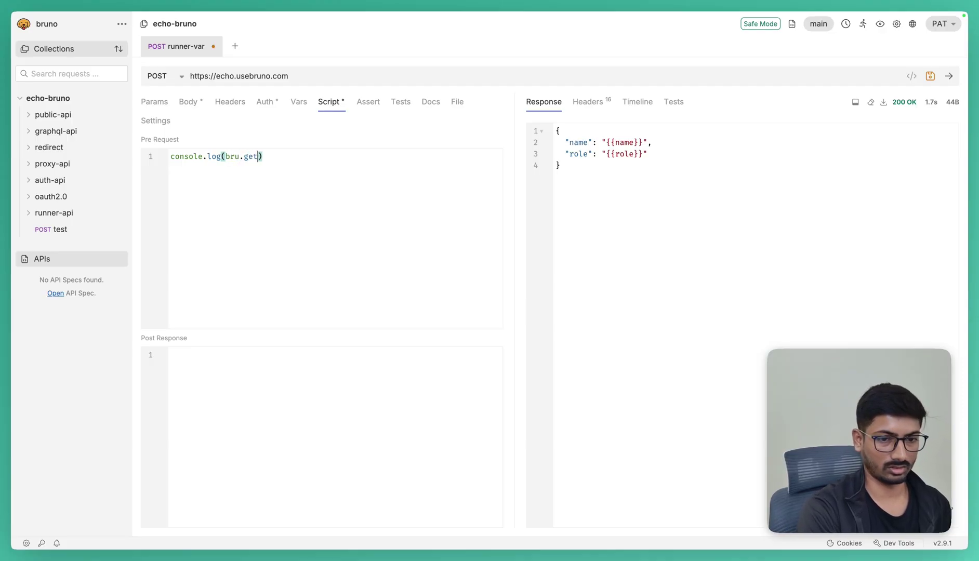
pyautogui.write('bru.getVar(name')
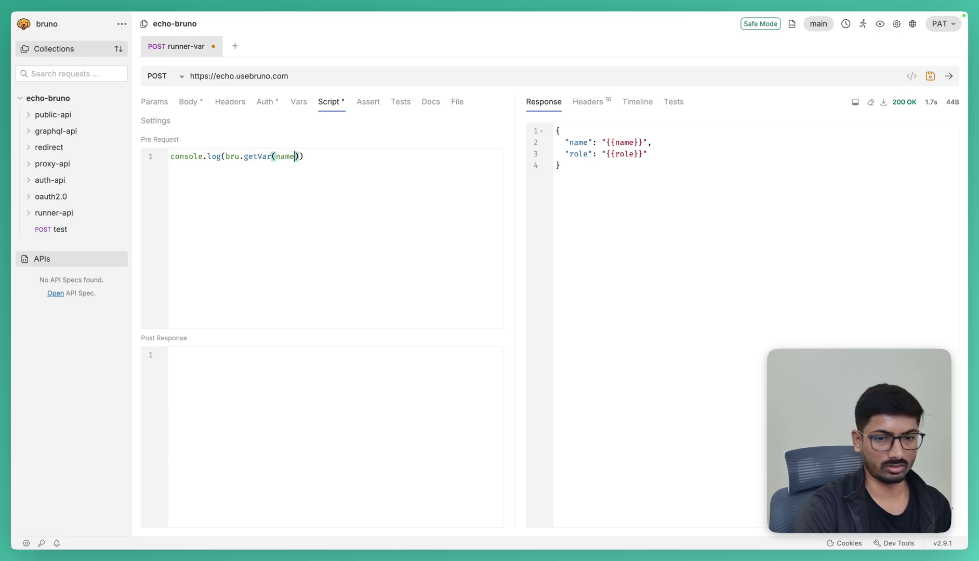
pyautogui.press('super+s')
pyautogui.press('super+s')
pyautogui.press('super+s')
pyautogui.press('super+s')
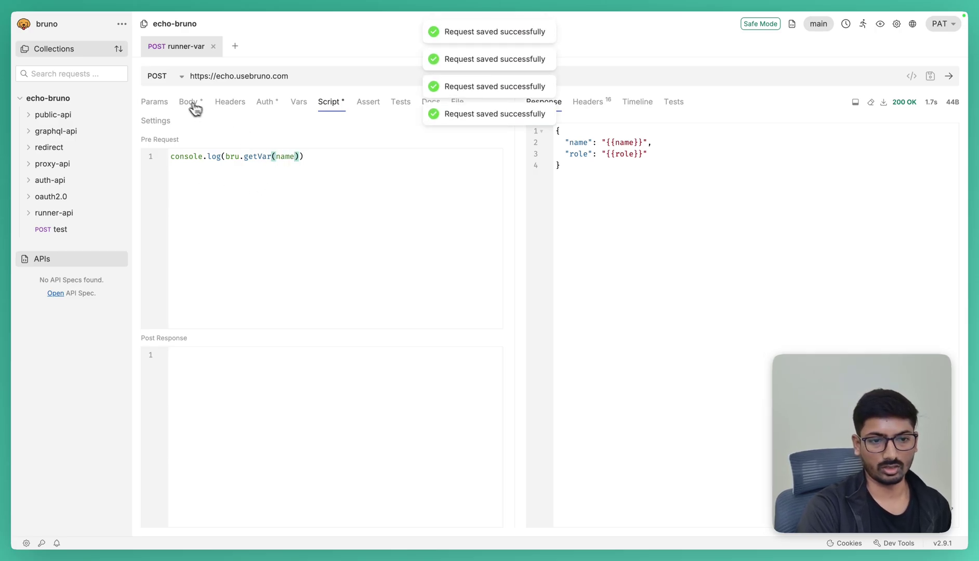
# Check the variables in the runner-var request body, return to its scripts and save the request again
pyautogui.click(194, 103)
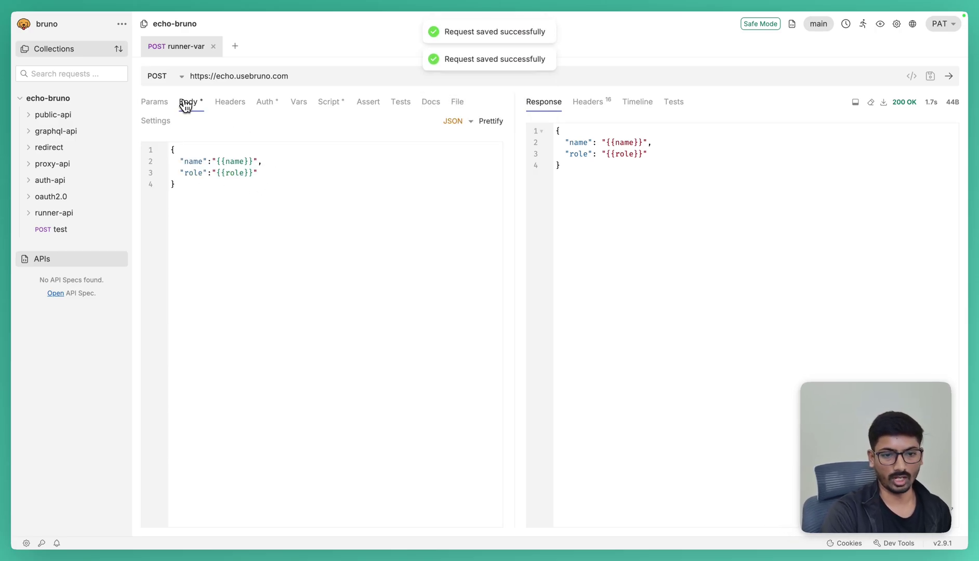
pyautogui.click(332, 104)
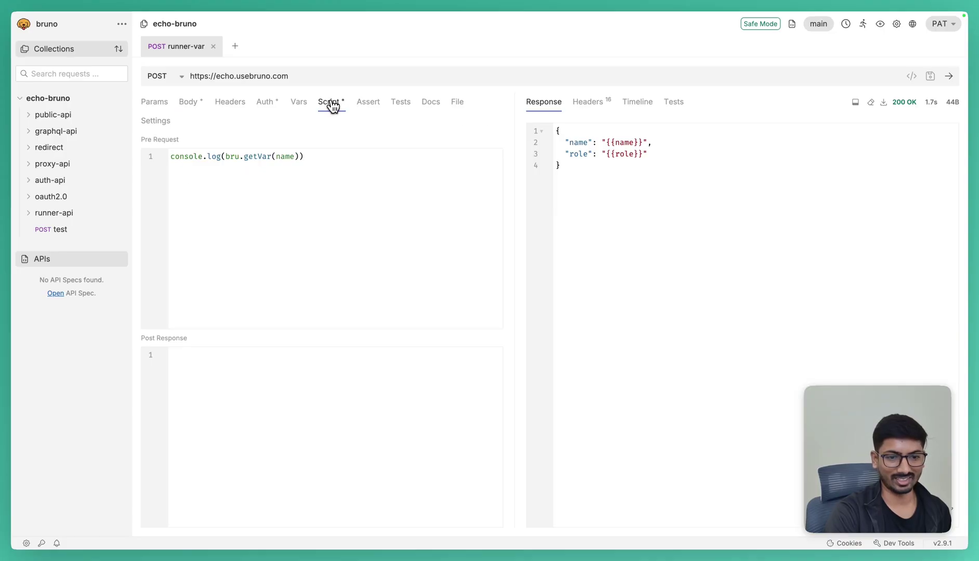
pyautogui.press('super+s')
pyautogui.press('super+s')
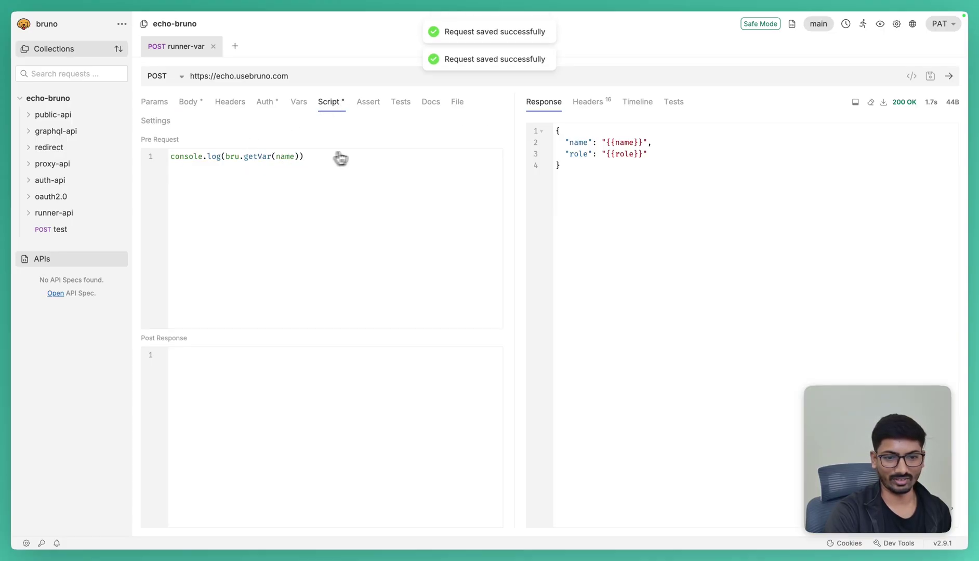
# Open the Dev Tools console and send the runner-var request to test the script's logging
pyautogui.click(890, 543)
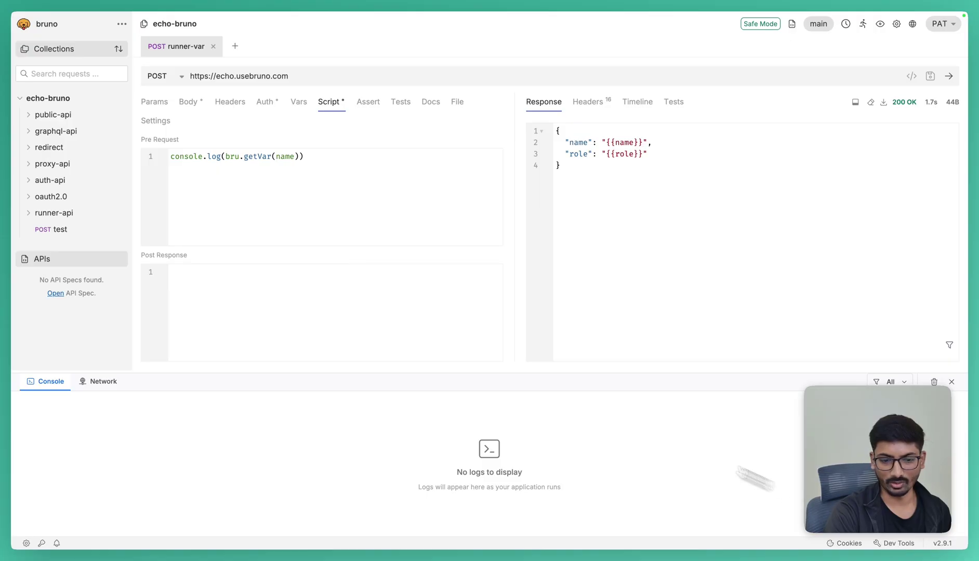
pyautogui.click(316, 75)
pyautogui.press('super+Return')
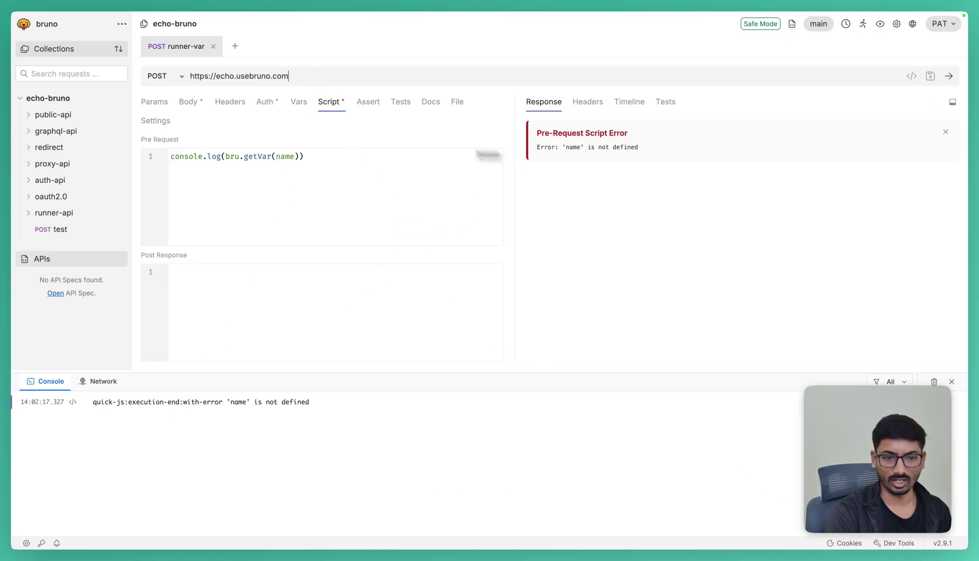
# Correct the pre-request script to console.log(bru.getVar("name")), save the runner-var request and send it
pyautogui.click(260, 161)
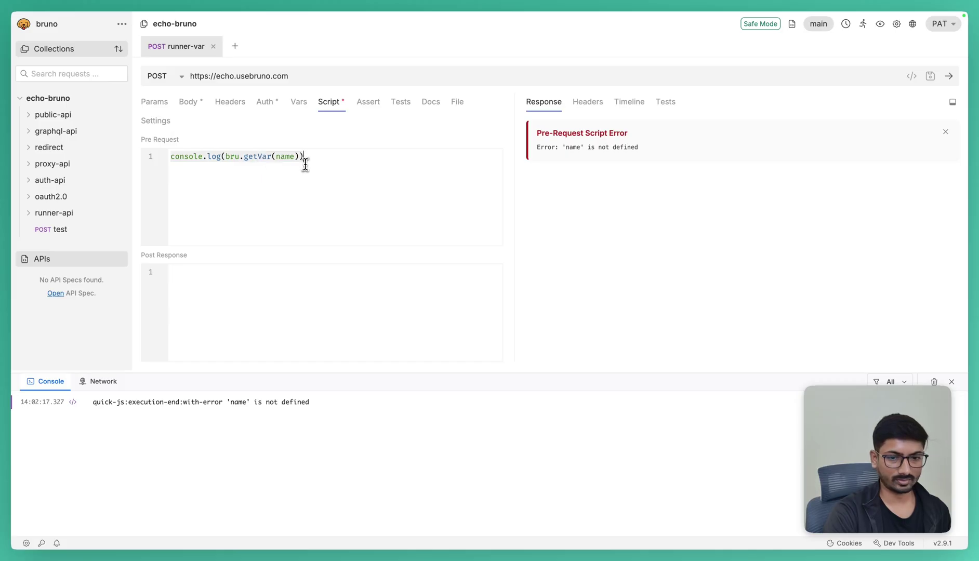
pyautogui.click(275, 157)
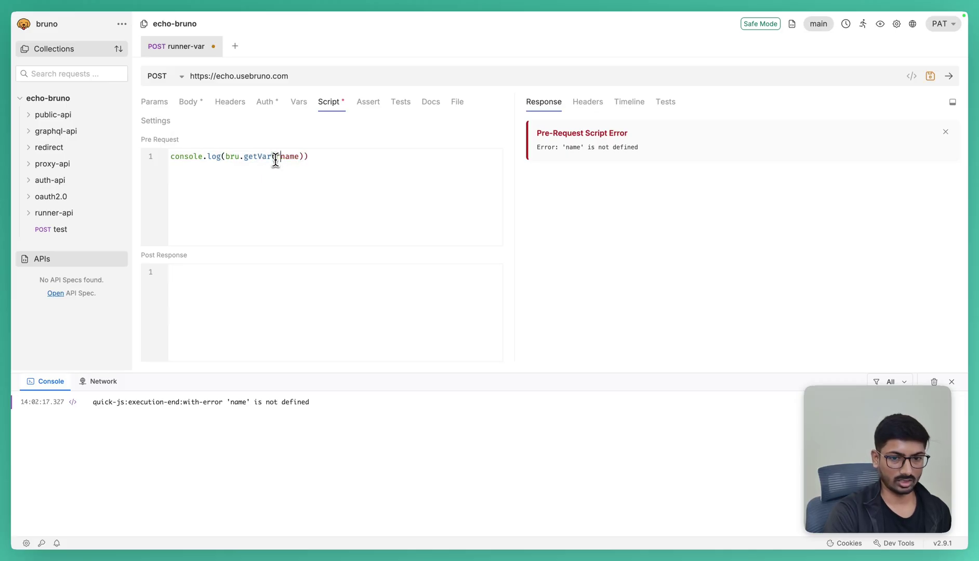
pyautogui.write('"name')
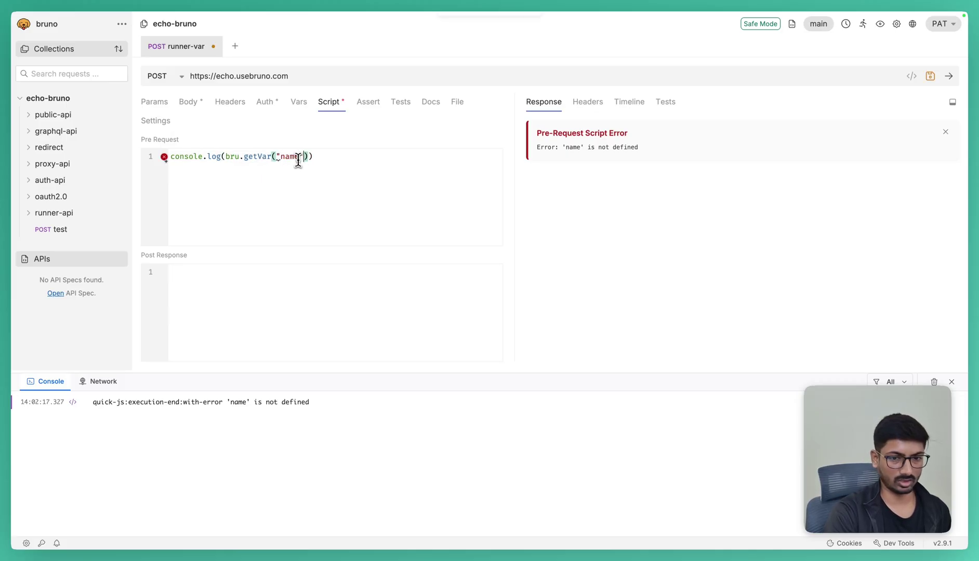
pyautogui.write('"')
pyautogui.hotkey('ctrl', 's')
pyautogui.hotkey('ctrl', 's')
pyautogui.hotkey('ctrl', 's')
pyautogui.hotkey('ctrl', 'Return')
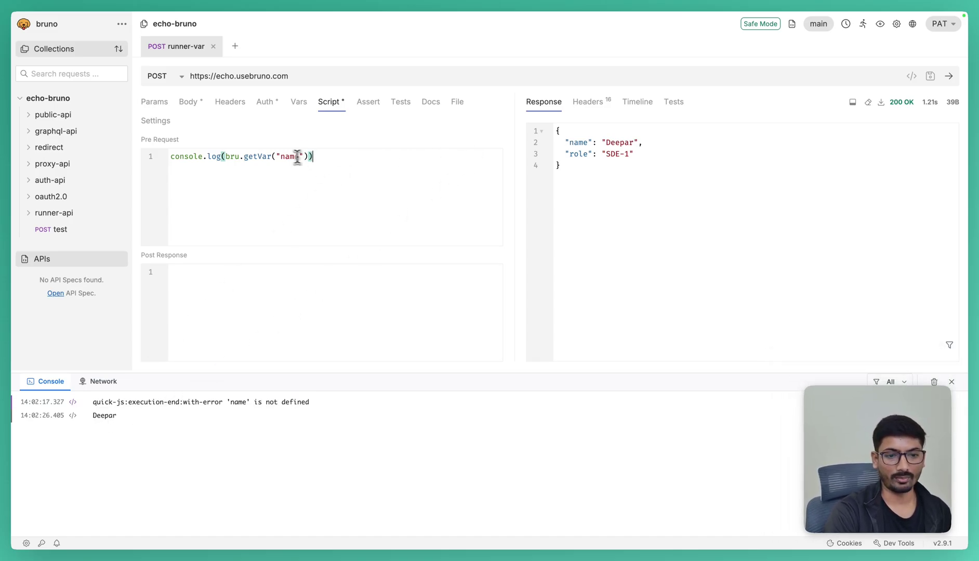
# Delete the pre-request script from the runner-var request and save the request
pyautogui.moveTo(172, 158); pyautogui.dragTo(338, 158)
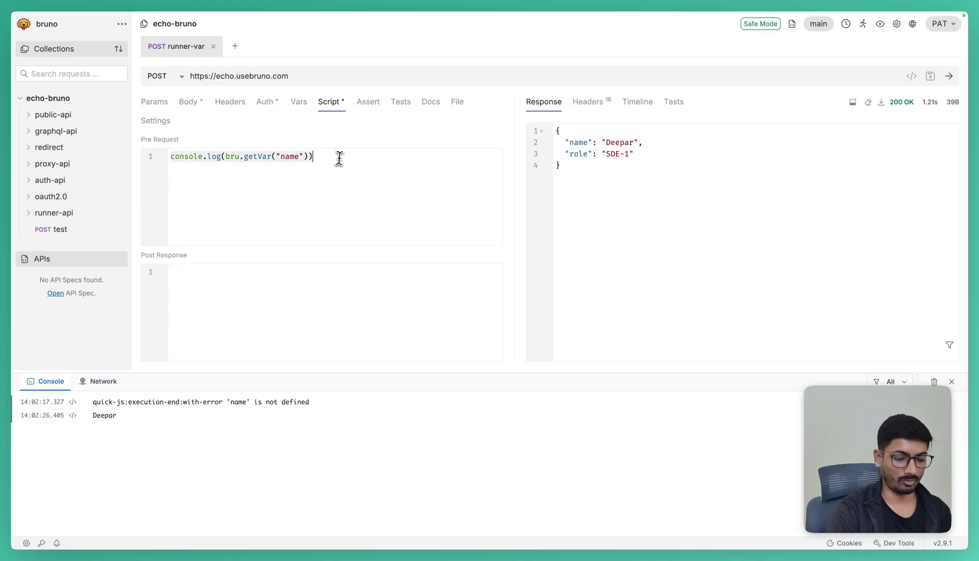
pyautogui.press('BackSpace')
pyautogui.hotkey('ctrl', 's')
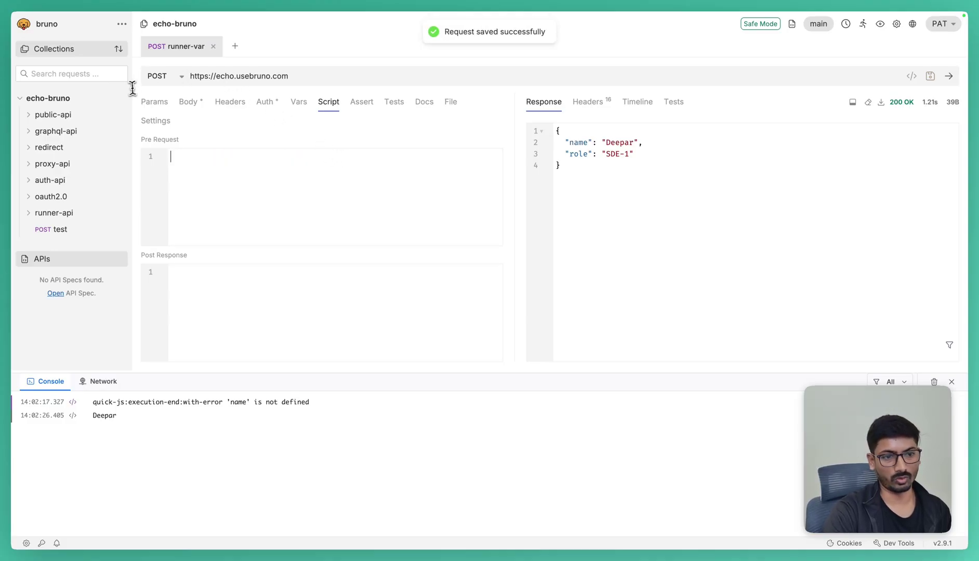
# Remove the blank lines from echo-bruno's collection-level pre-request script, save the collection settings and clear the console logs
pyautogui.click(121, 98)
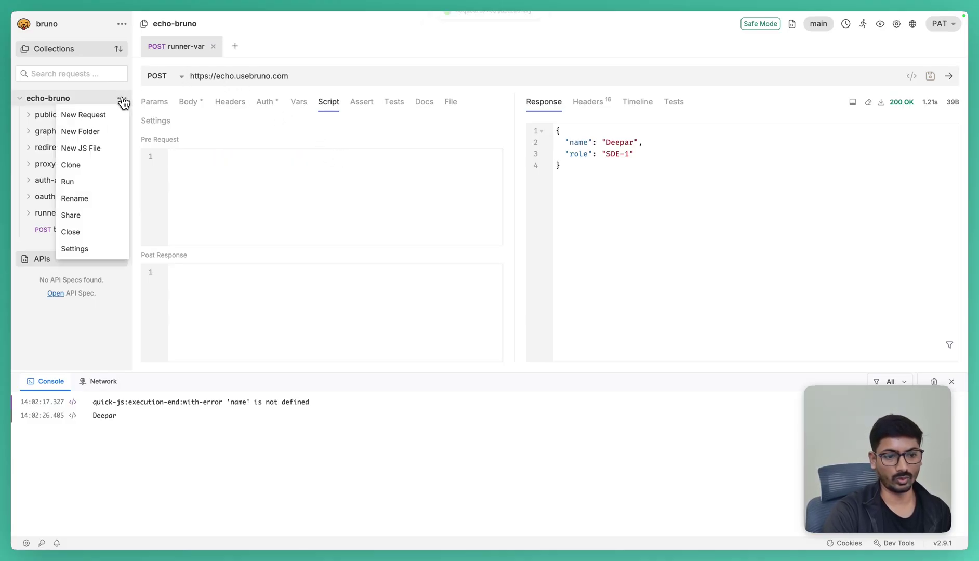
pyautogui.click(74, 249)
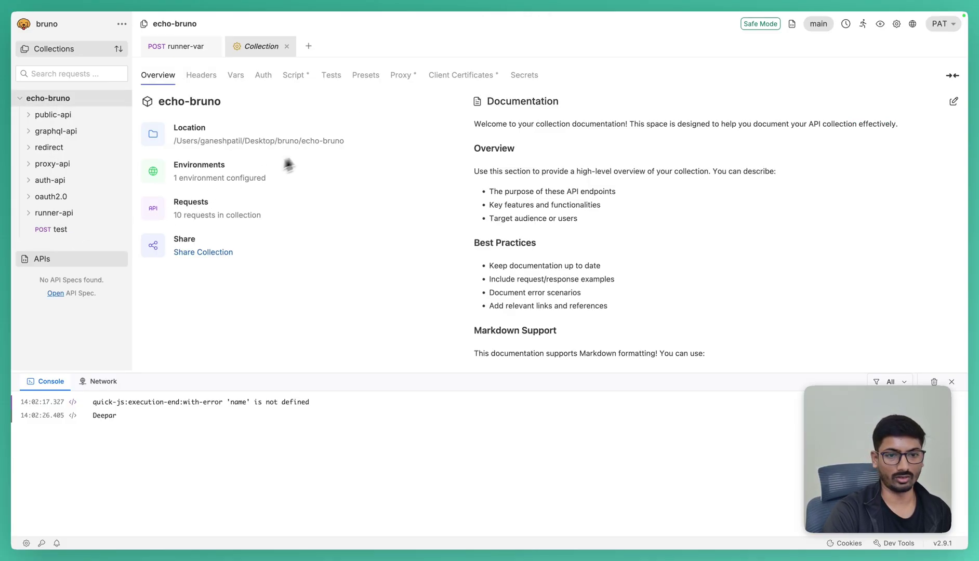
pyautogui.click(293, 78)
pyautogui.click(199, 136)
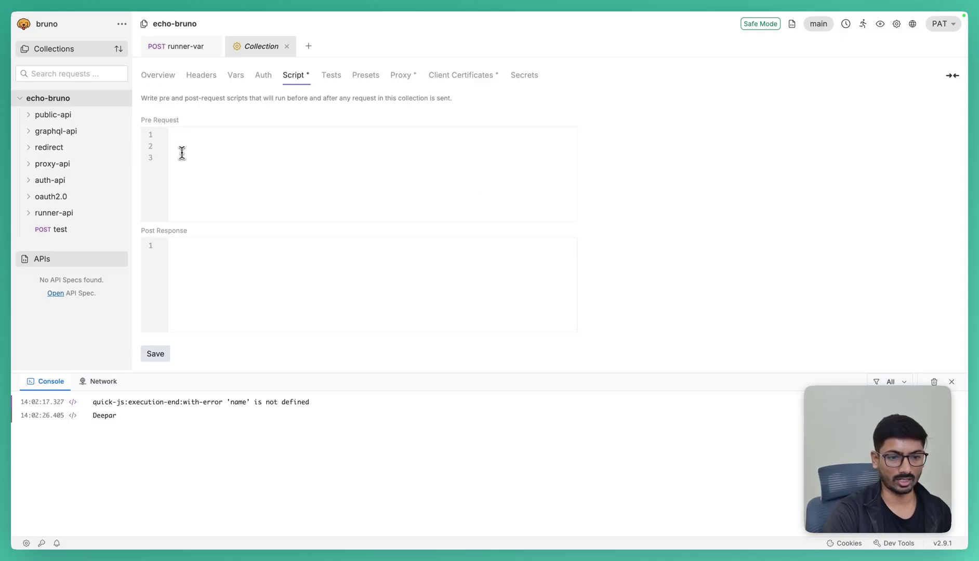
pyautogui.press('BackSpace')
pyautogui.press('BackSpace')
pyautogui.hotkey('ctrl', 's')
pyautogui.hotkey('ctrl', 's')
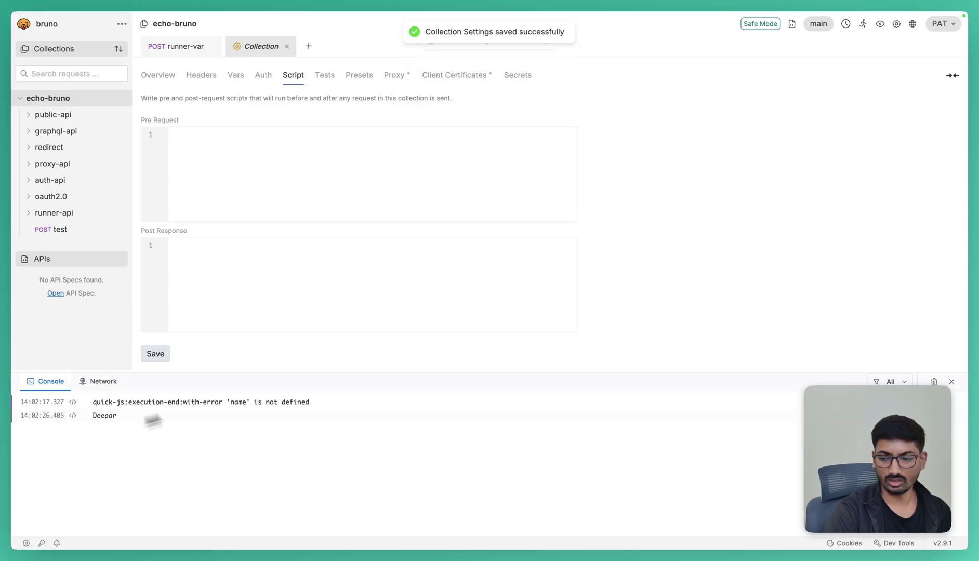
pyautogui.click(934, 382)
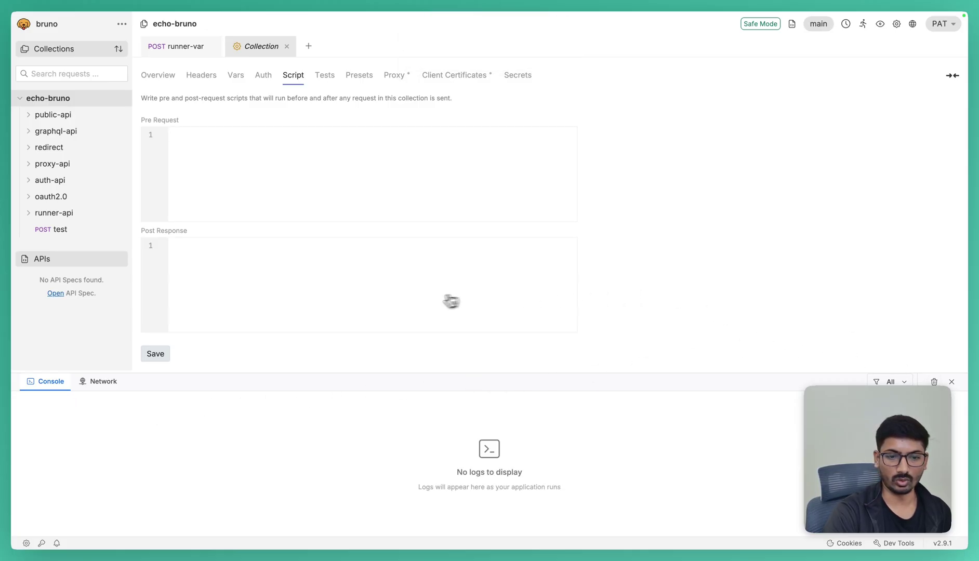
# Switch to Chrome, show the Bruno docs page Iterate Using Data Files and locate Data Driven Testing under Tests and Scripts
pyautogui.hotkey('ctrl', 'Right')
pyautogui.hotkey('ctrl', 'Left')
pyautogui.press('super+space')
pyautogui.write('chr')
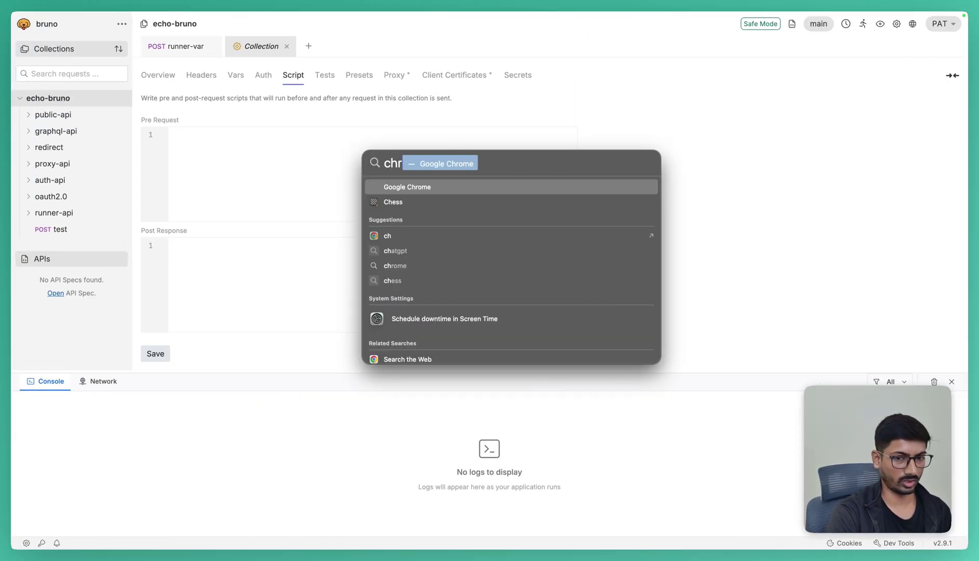
pyautogui.press('Return')
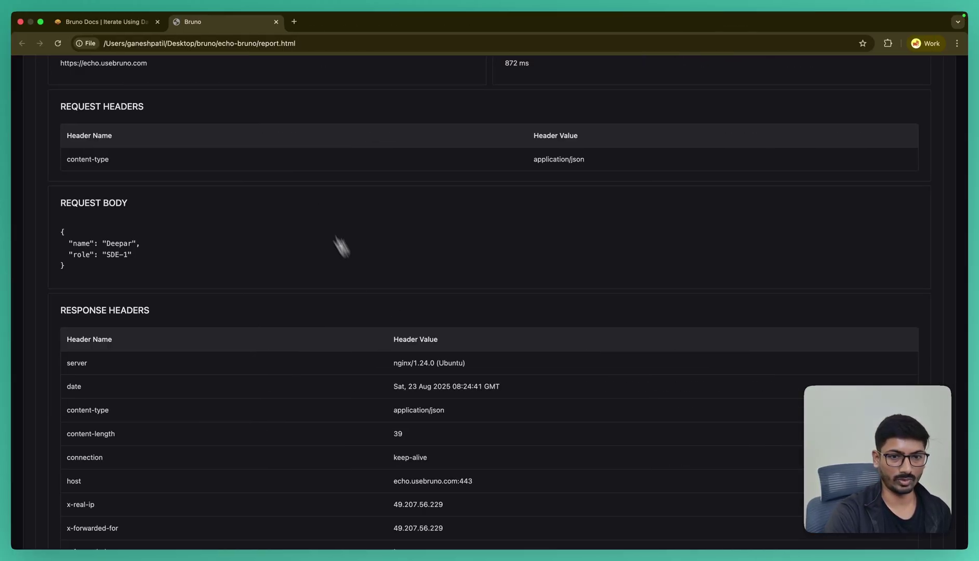
pyautogui.click(116, 25)
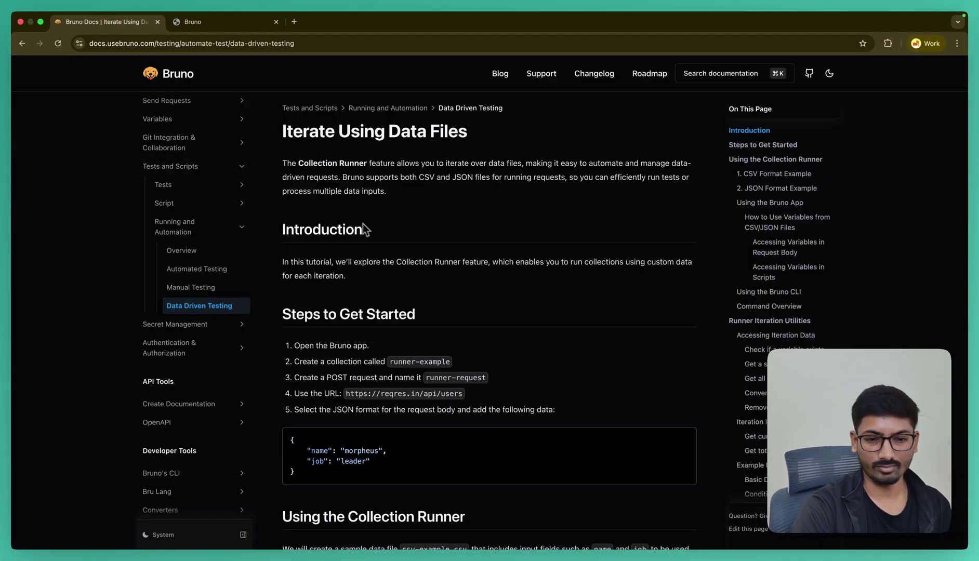
pyautogui.scroll(-1, 363, 224)
pyautogui.scroll(1, 363, 224)
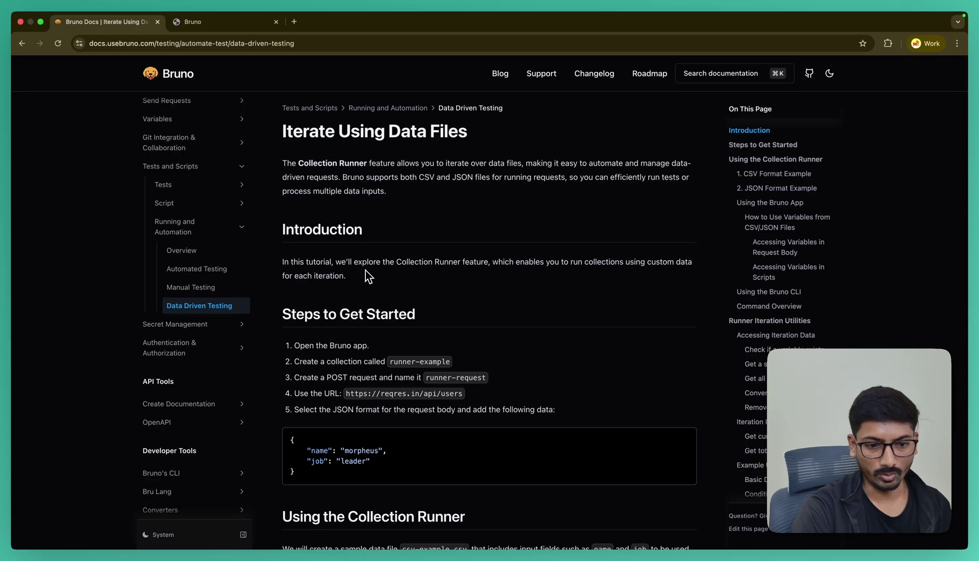
pyautogui.scroll(-1, 366, 270)
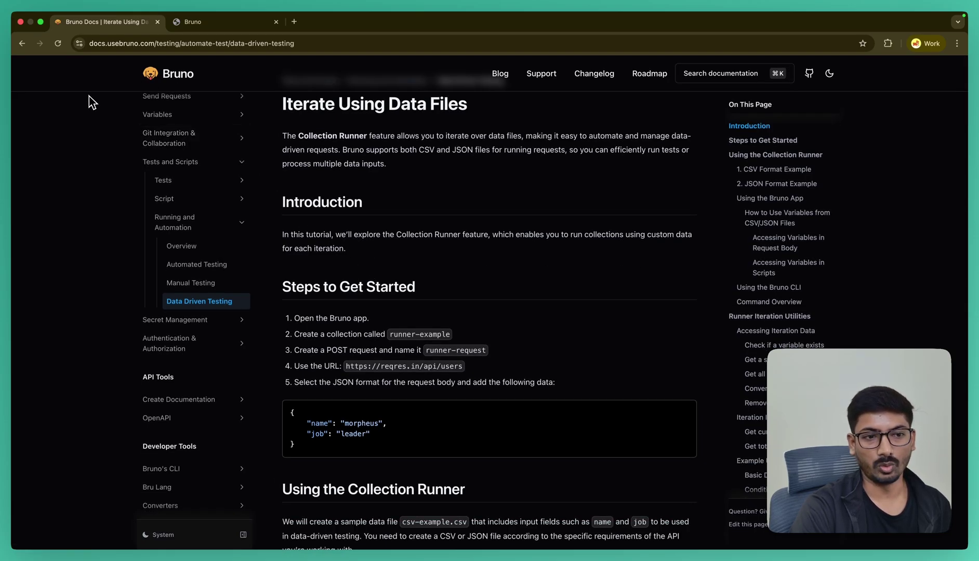
pyautogui.click(190, 163)
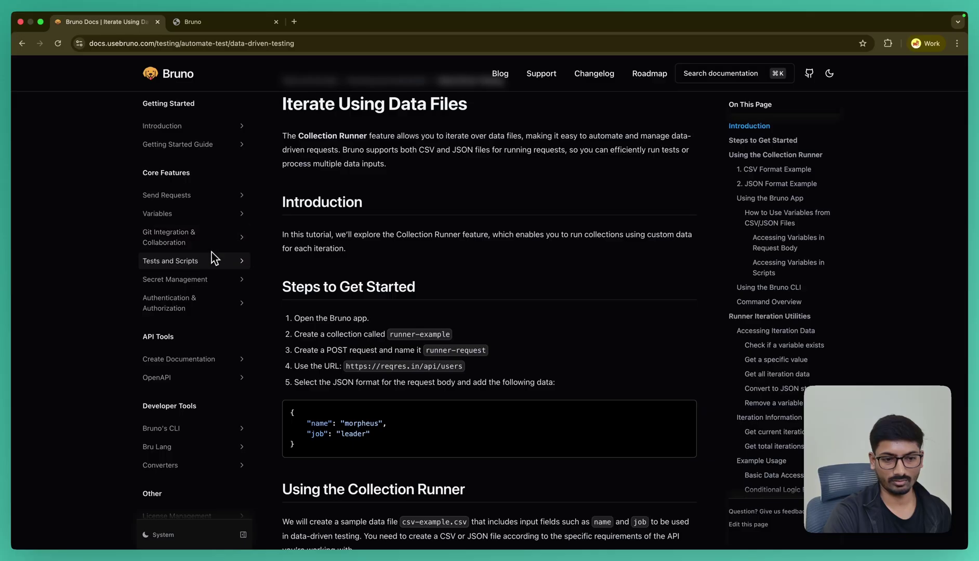
pyautogui.click(241, 261)
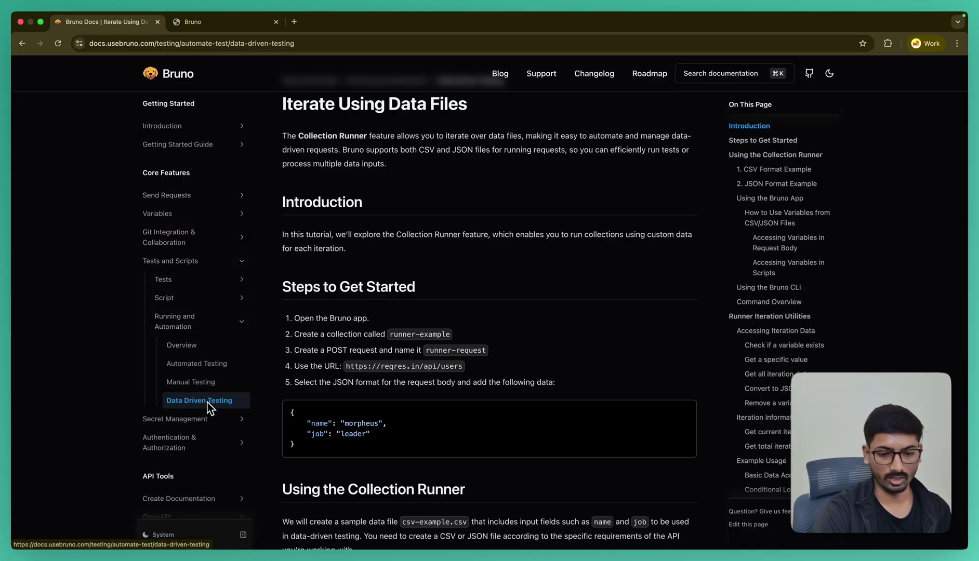
# Read the docs page's setup steps, CSV and JSON format examples, Bruno app instructions and request-body variable examples
pyautogui.scroll(-5, 300, 346)
pyautogui.scroll(6, 301, 348)
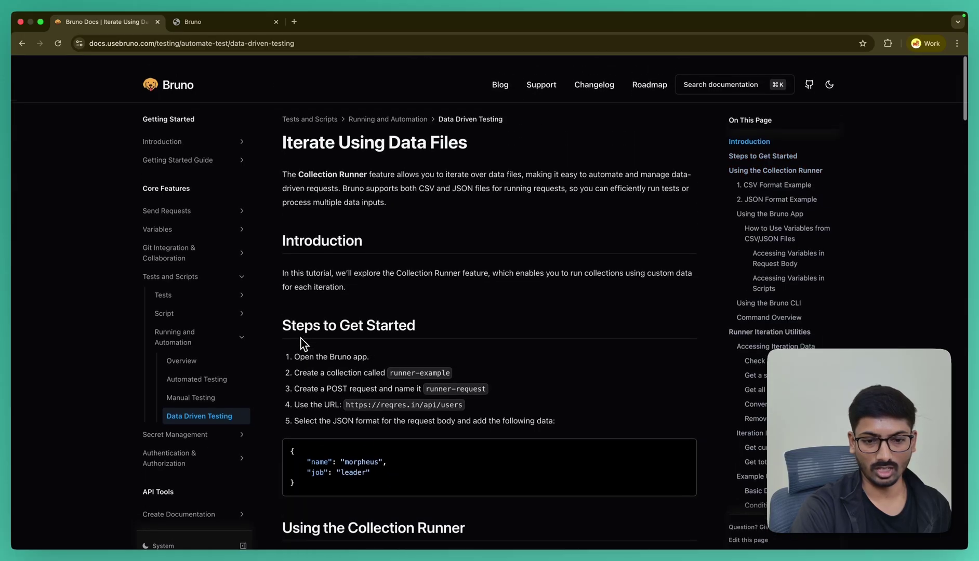
pyautogui.scroll(-2, 338, 326)
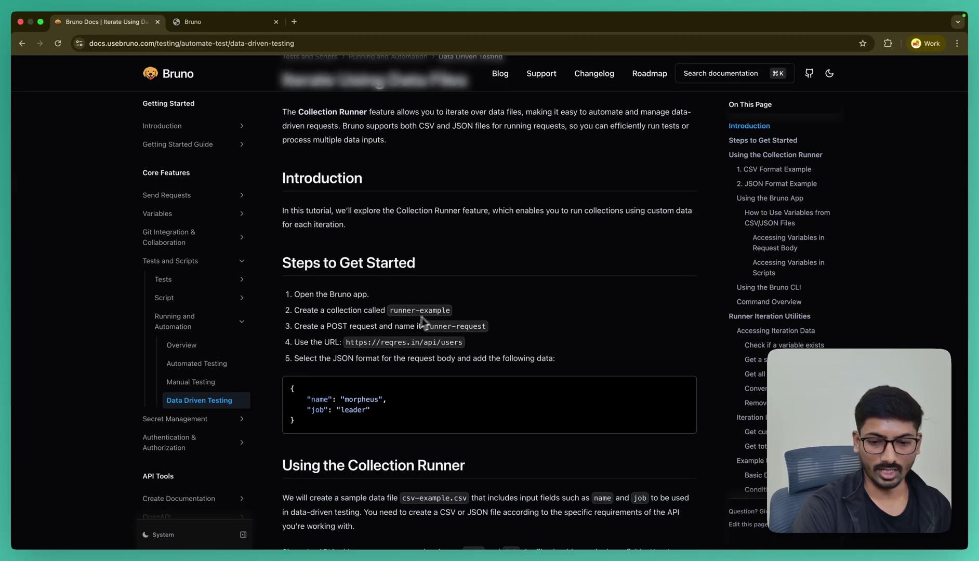
pyautogui.scroll(-5, 326, 327)
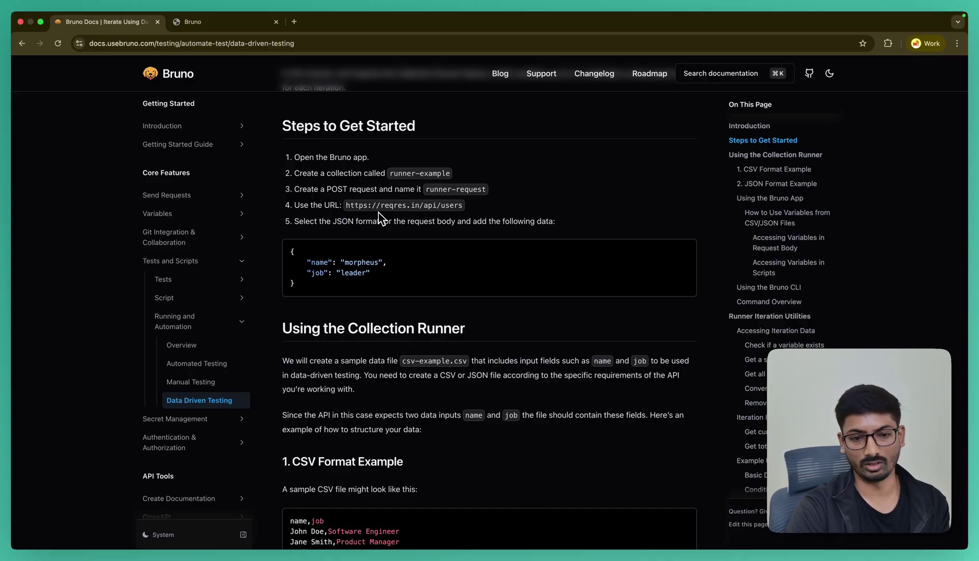
pyautogui.scroll(-3, 379, 214)
pyautogui.scroll(-4, 333, 294)
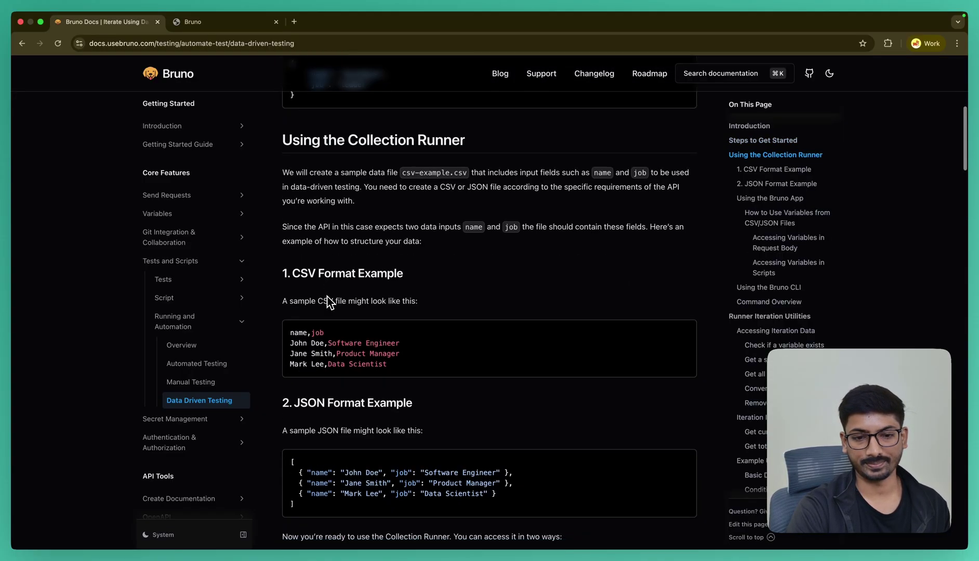
pyautogui.scroll(-6, 327, 302)
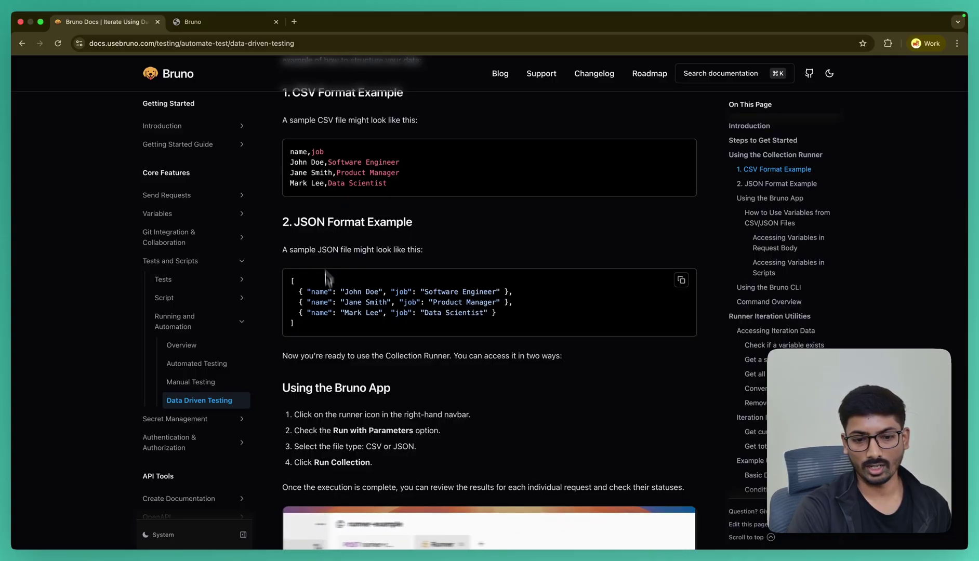
pyautogui.scroll(-1, 322, 325)
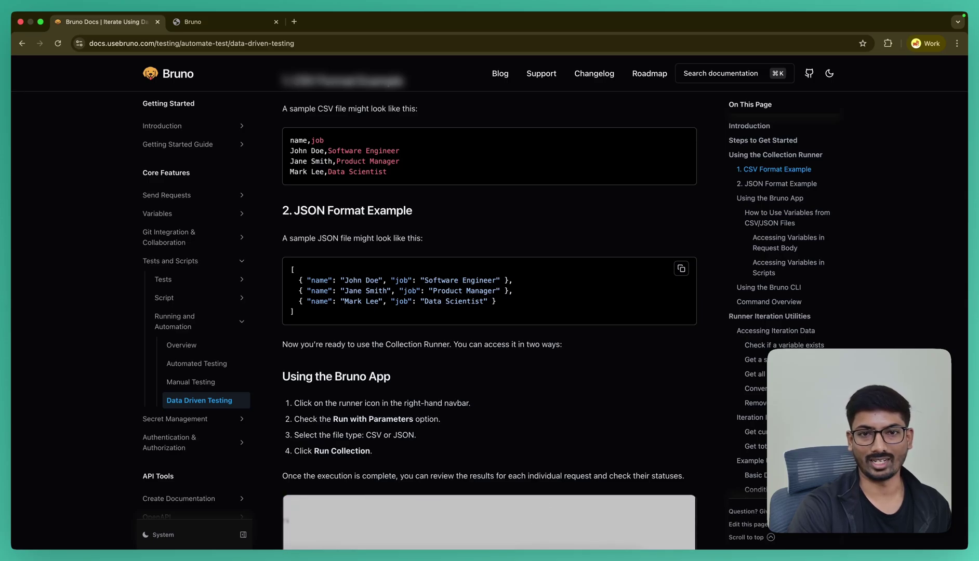
pyautogui.scroll(-4, 324, 301)
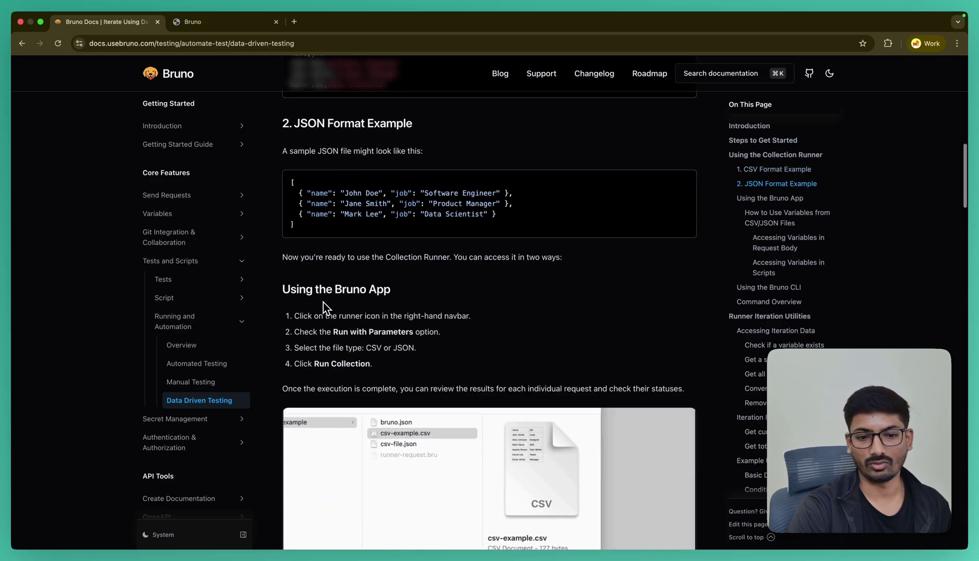
pyautogui.scroll(-10, 324, 303)
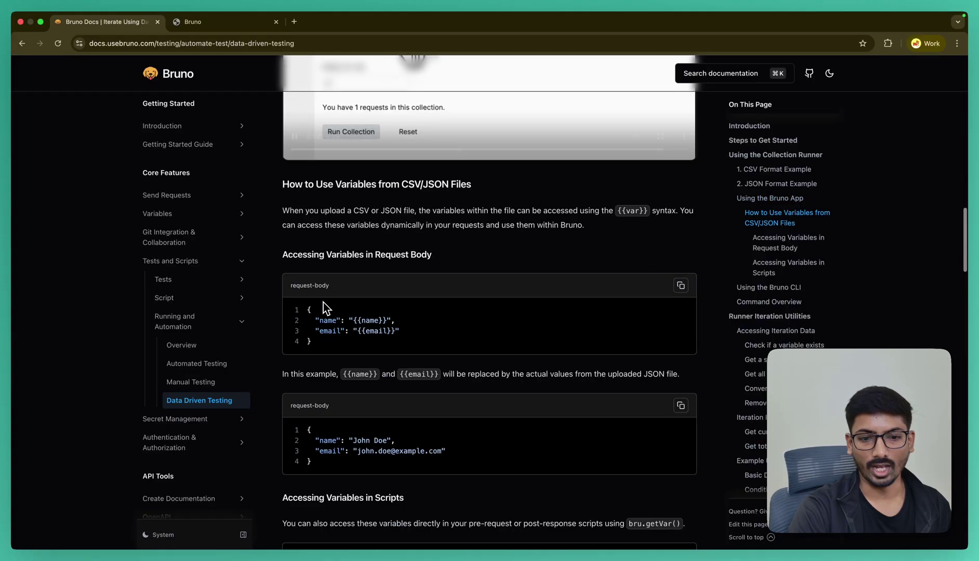
pyautogui.scroll(3, 406, 102)
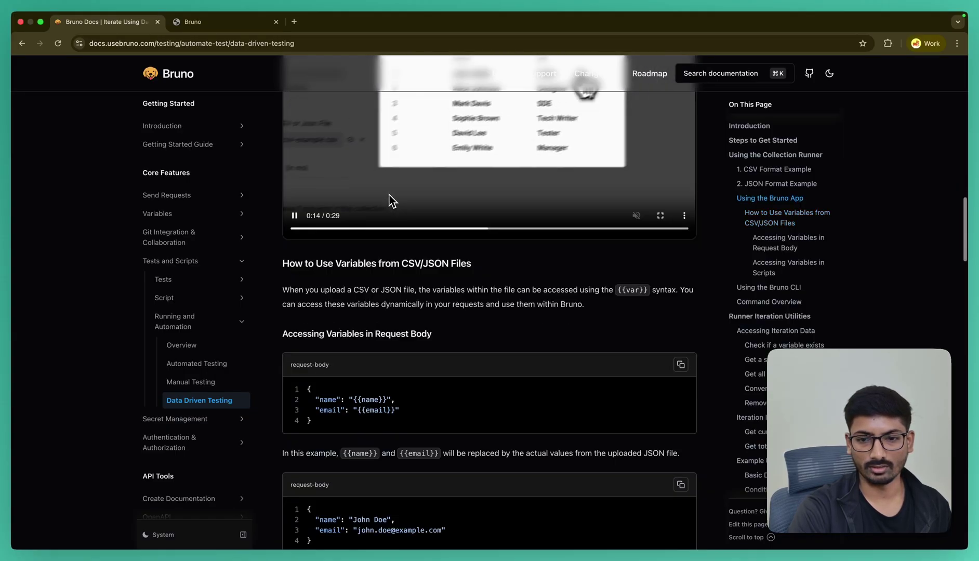
# Review the docs sections on accessing variables in scripts, using the Bruno CLI and the Command Overview
pyautogui.scroll(-8, 391, 200)
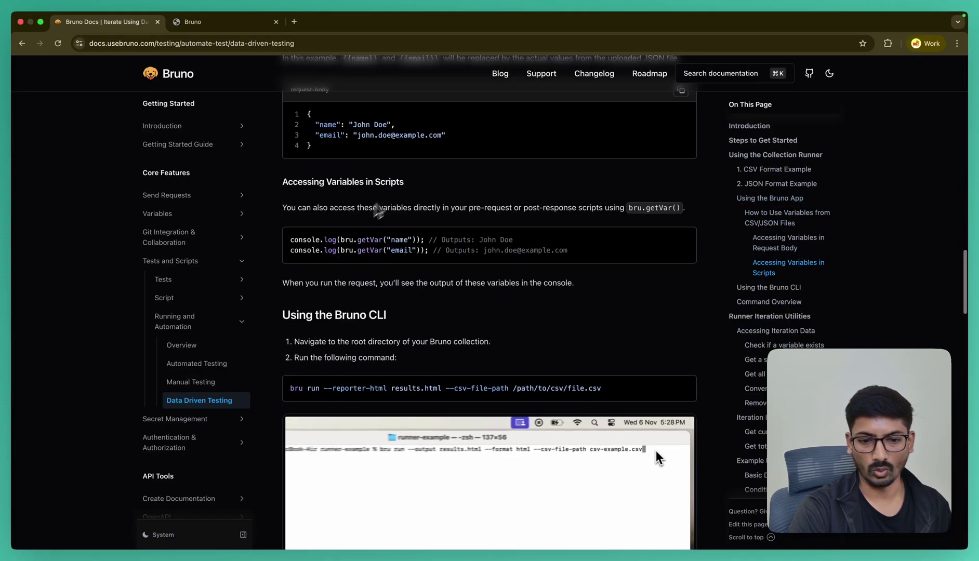
pyautogui.scroll(-4, 333, 278)
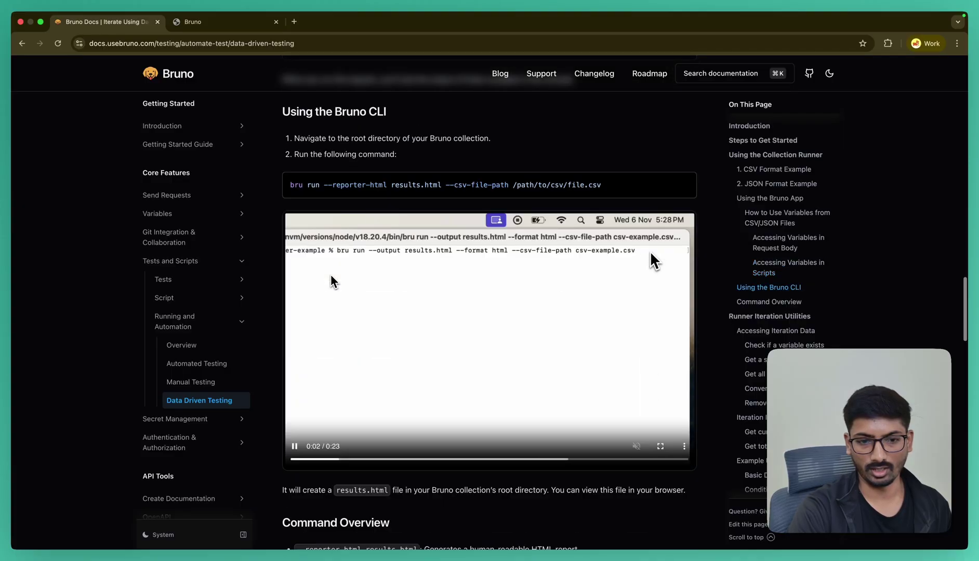
pyautogui.scroll(3, 330, 281)
pyautogui.scroll(-7, 312, 288)
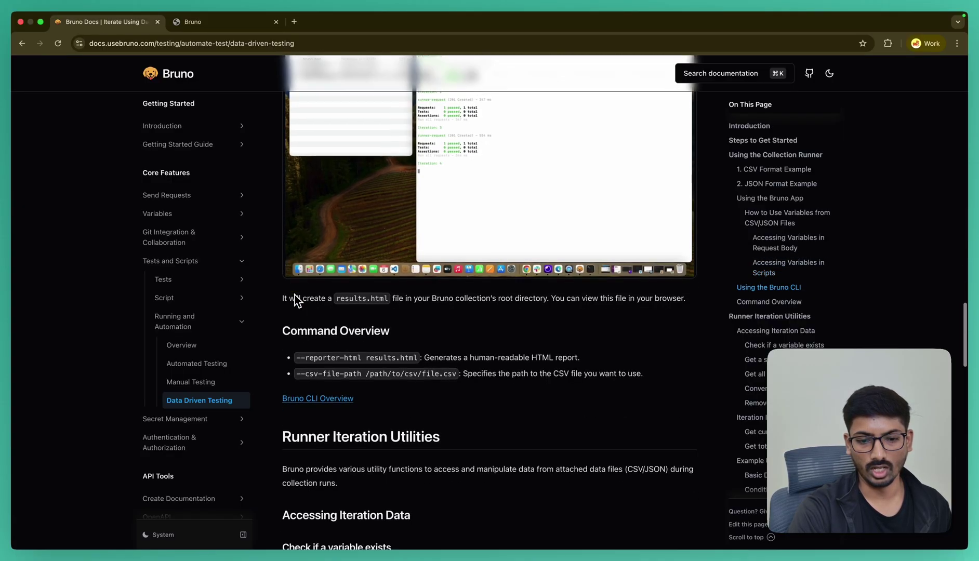
pyautogui.scroll(-6, 295, 300)
pyautogui.scroll(5, 296, 302)
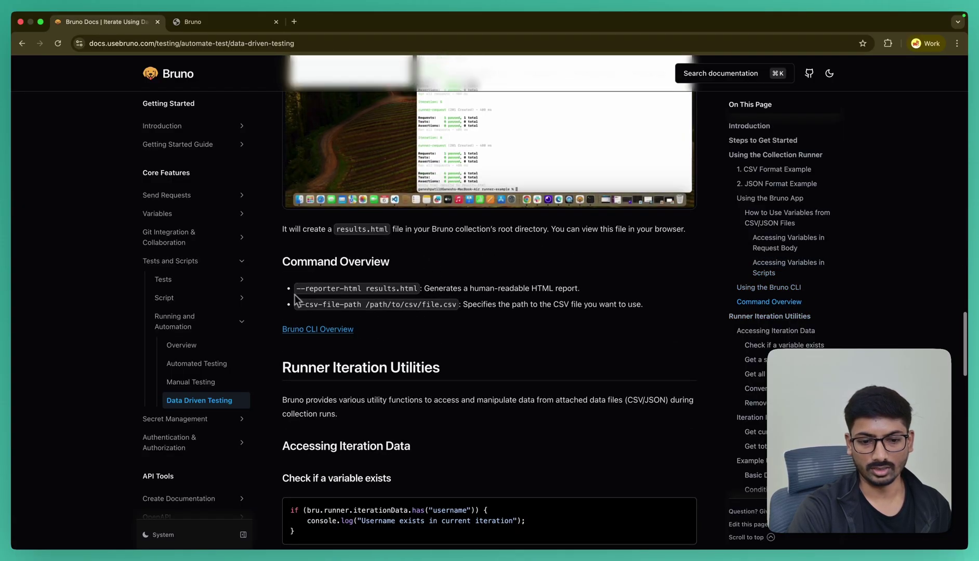
# Open the Bruno CLI Overview link, return to the data-driven testing page and find the Runner Iteration Utilities section
pyautogui.click(311, 331)
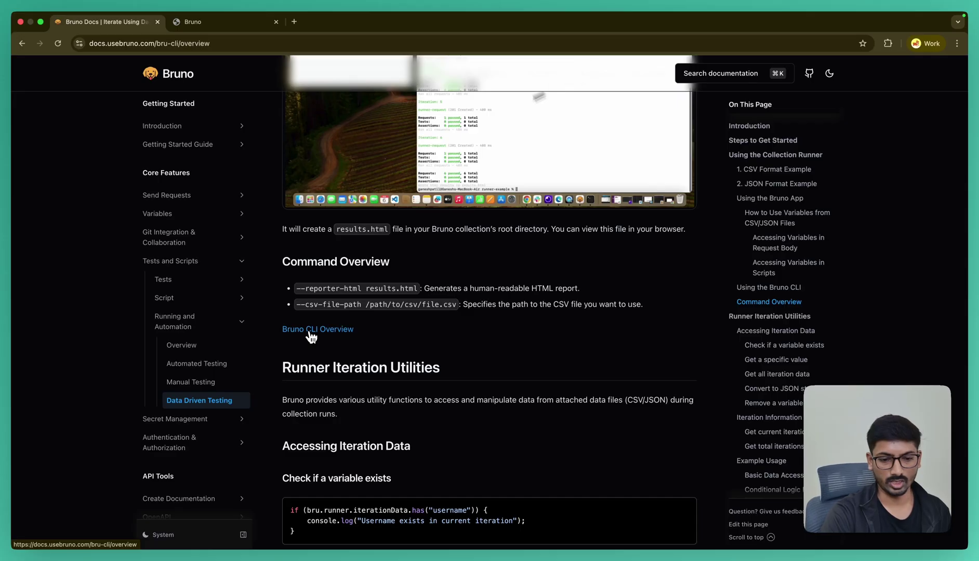
pyautogui.press('super+bracketleft')
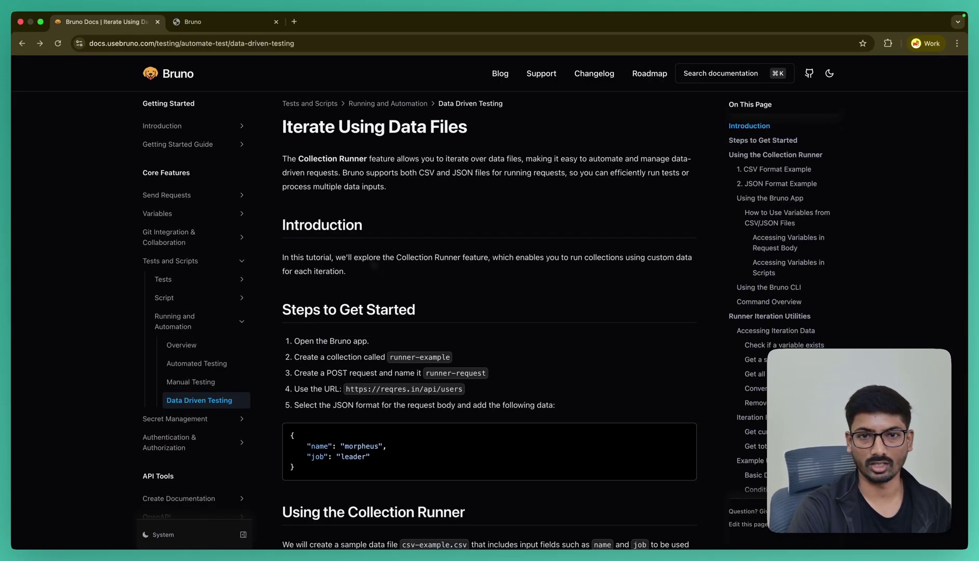
pyautogui.scroll(-15, 374, 265)
pyautogui.scroll(-20, 374, 265)
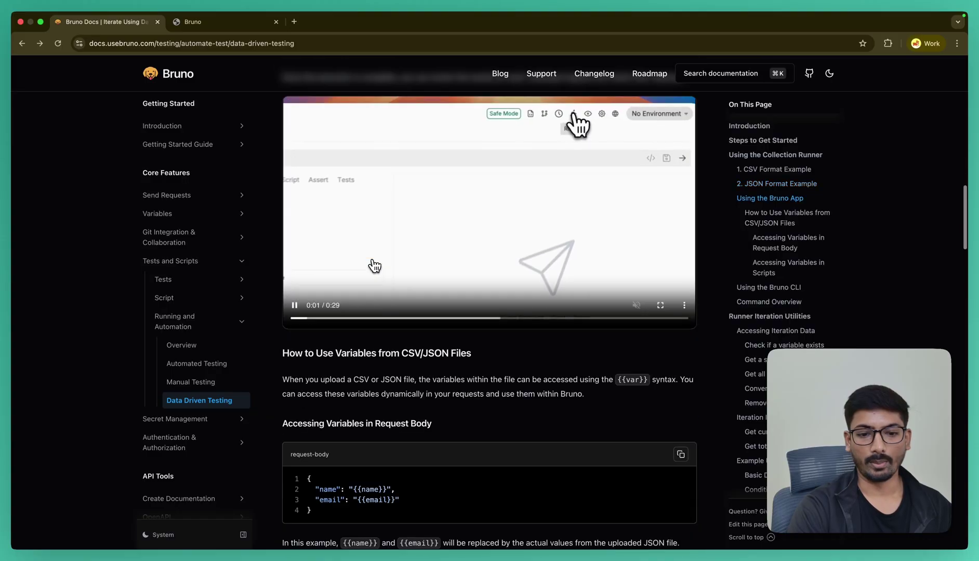
pyautogui.scroll(-7, 374, 265)
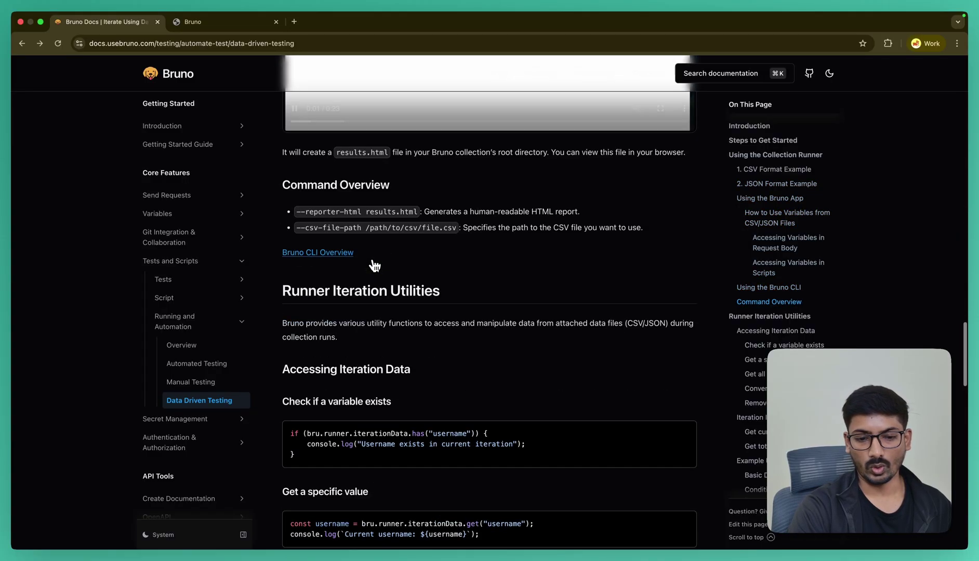
# Read the Accessing Iteration Data examples under Runner Iteration Utilities, from checking a variable to removing one
pyautogui.scroll(-2, 374, 265)
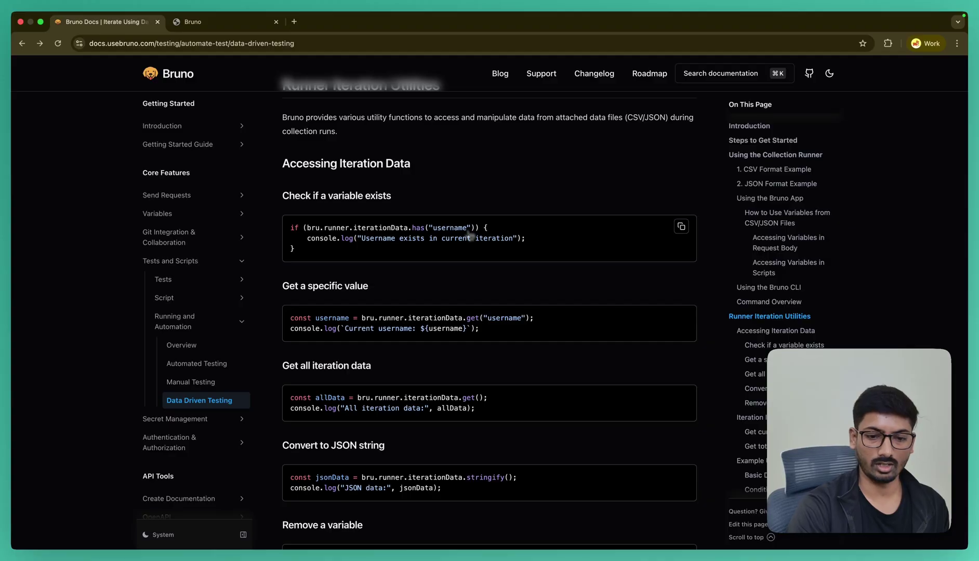
pyautogui.scroll(-2, 376, 299)
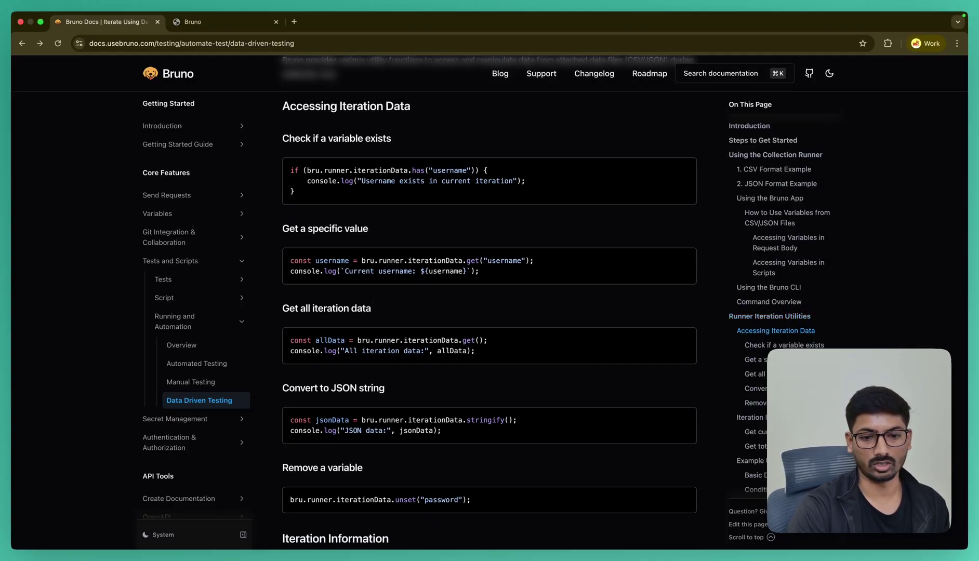
pyautogui.scroll(-1, 376, 300)
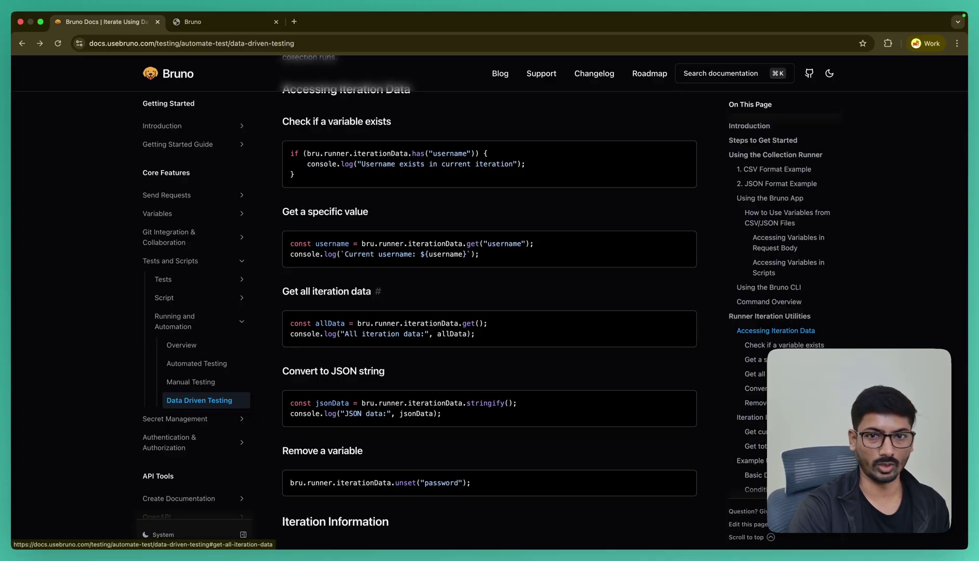
pyautogui.scroll(-3, 377, 300)
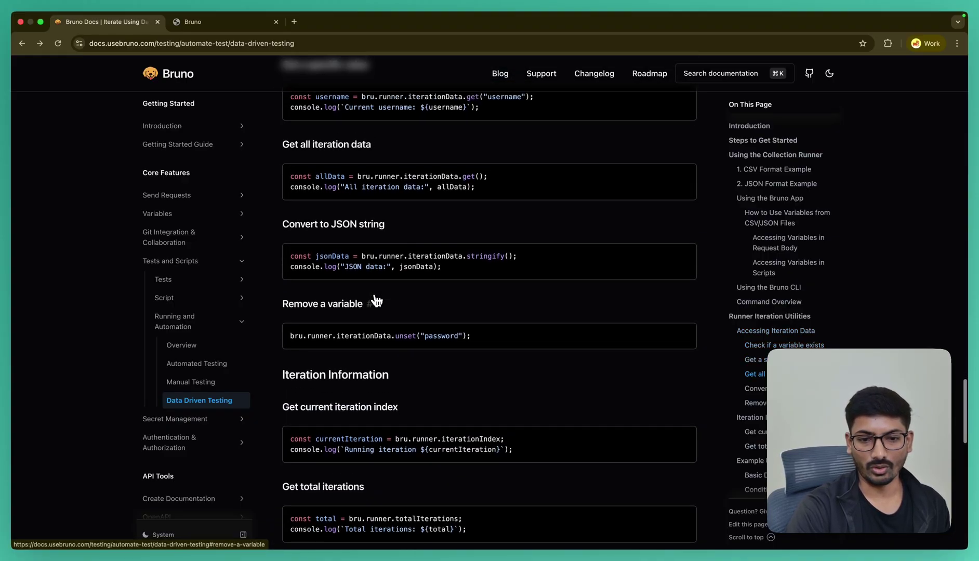
pyautogui.scroll(3, 377, 300)
pyautogui.scroll(2, 363, 254)
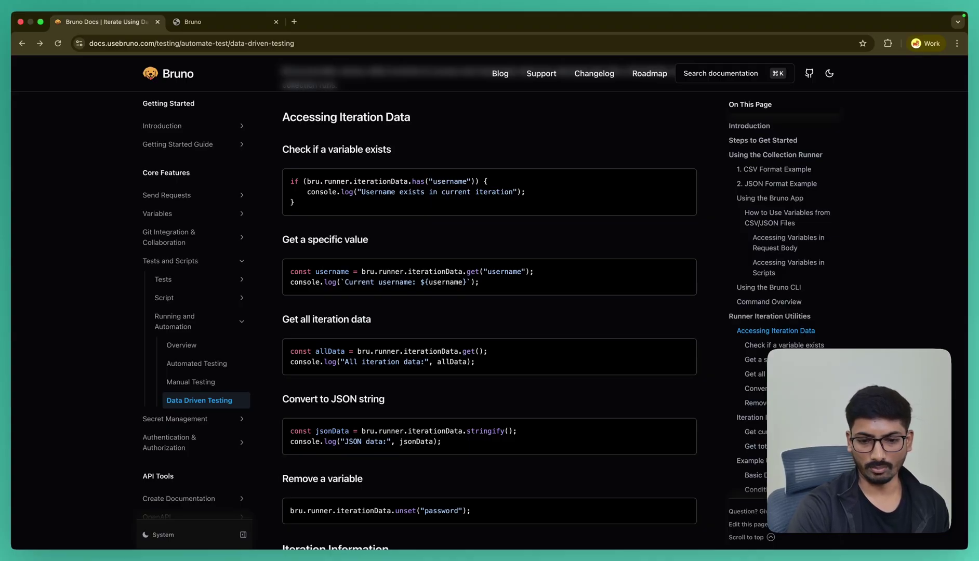
pyautogui.scroll(-3, 377, 366)
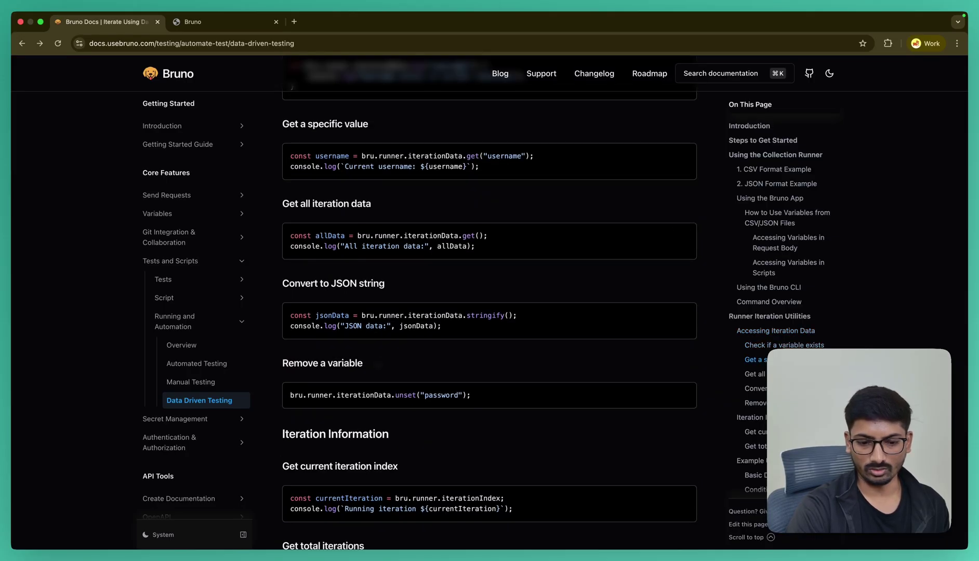
pyautogui.scroll(5, 376, 364)
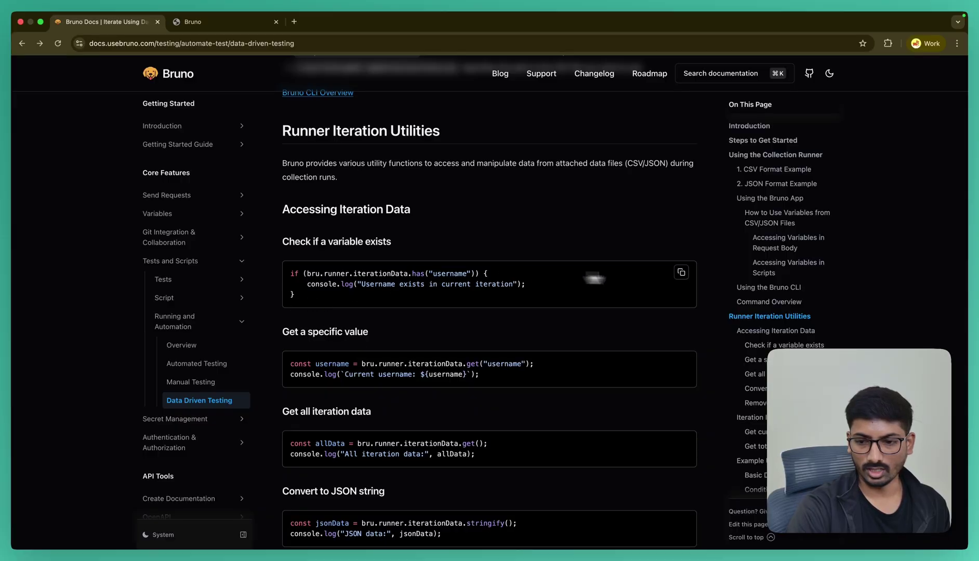
# Copy the "Check if a variable exists" snippet from the docs and switch to Bruno
pyautogui.click(681, 272)
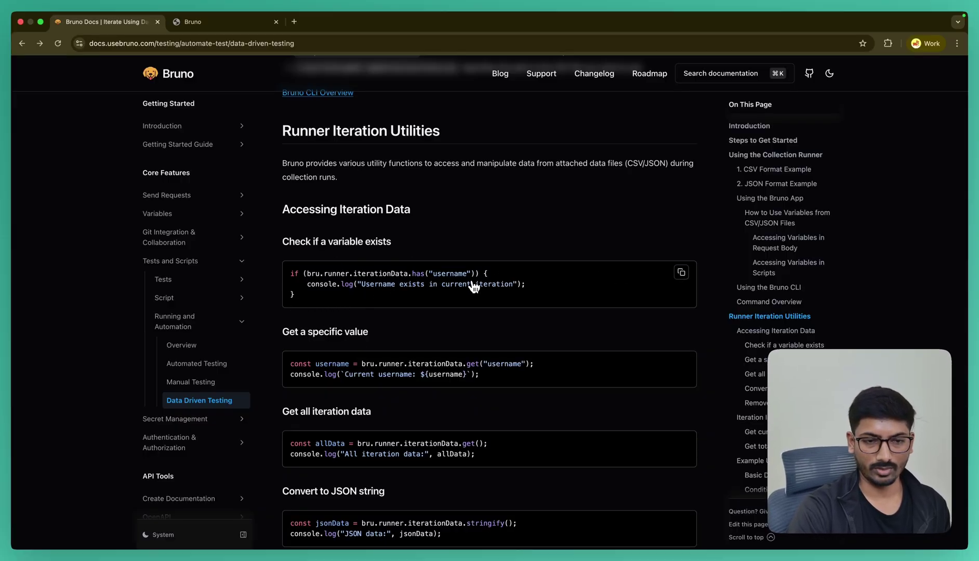
pyautogui.press('super+space')
pyautogui.write('rb')
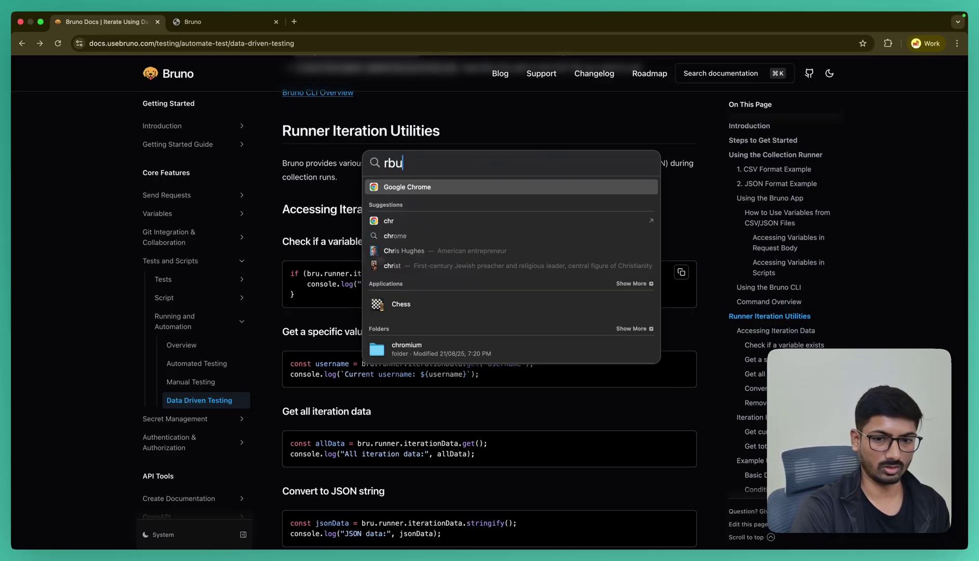
pyautogui.press('Escape')
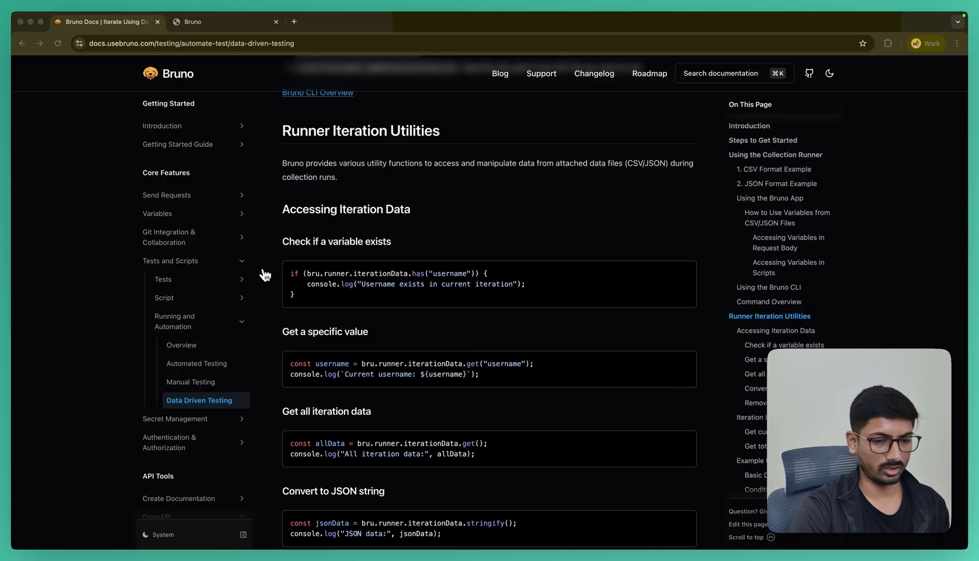
pyautogui.press('super+space')
pyautogui.press('BackSpace')
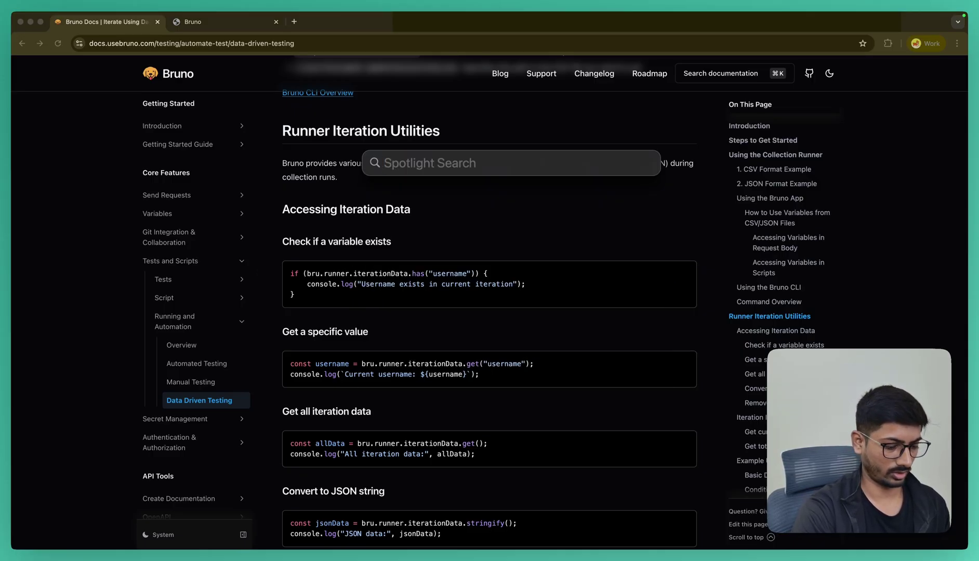
pyautogui.write('bruno')
pyautogui.press('Return')
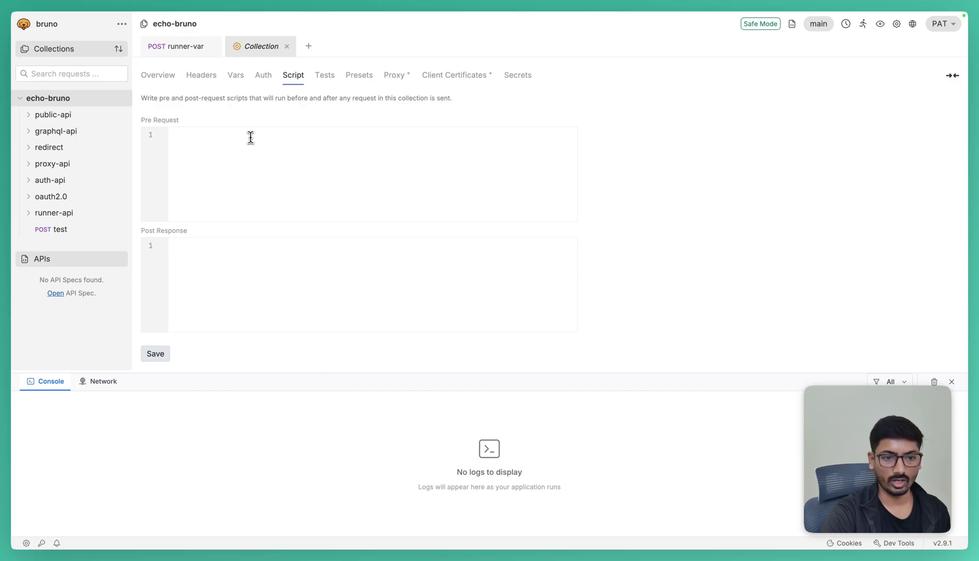
# Paste the iterationData.has snippet into the collection's pre-request script, change its key to "name", and save
pyautogui.press('super+v')
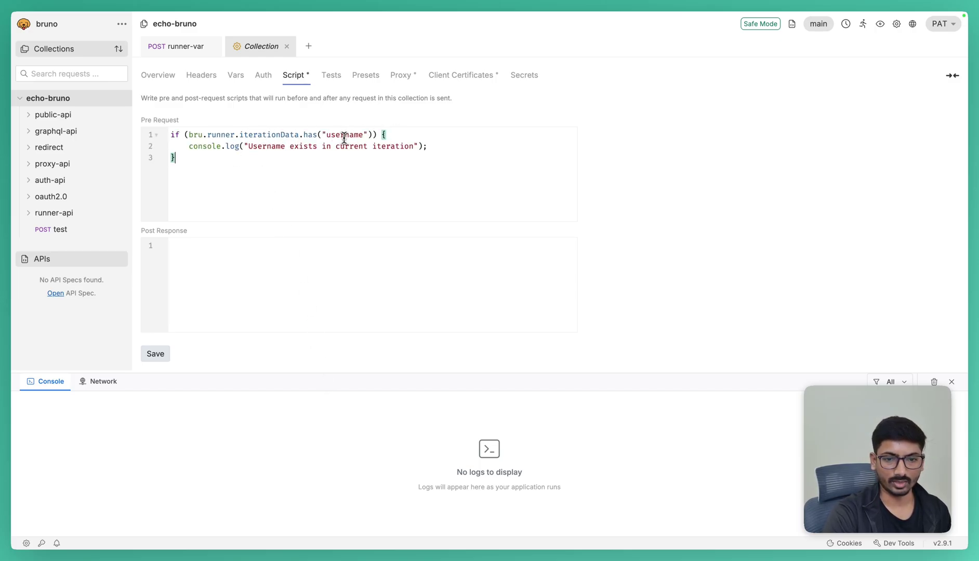
pyautogui.press('BackSpace')
pyautogui.press('super+s')
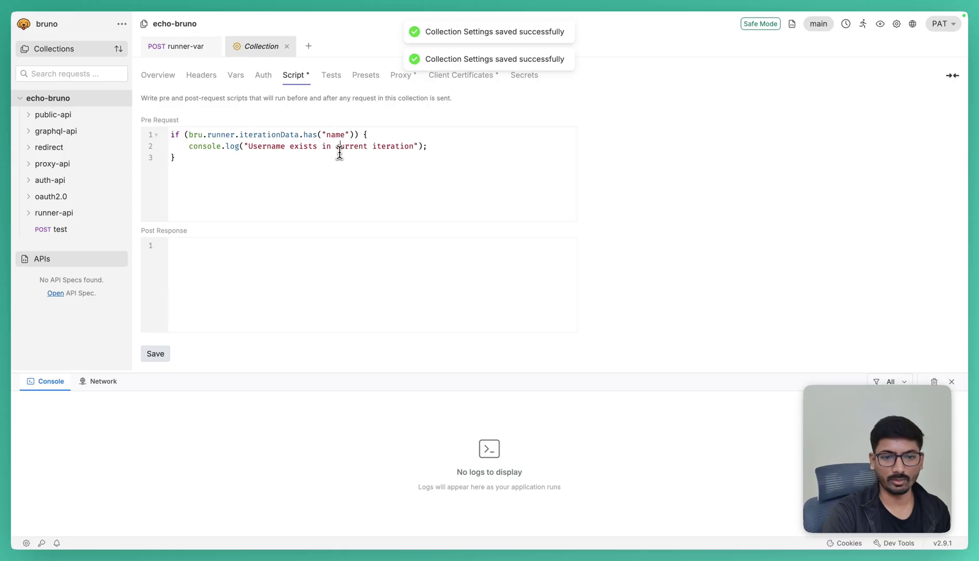
pyautogui.click(445, 144)
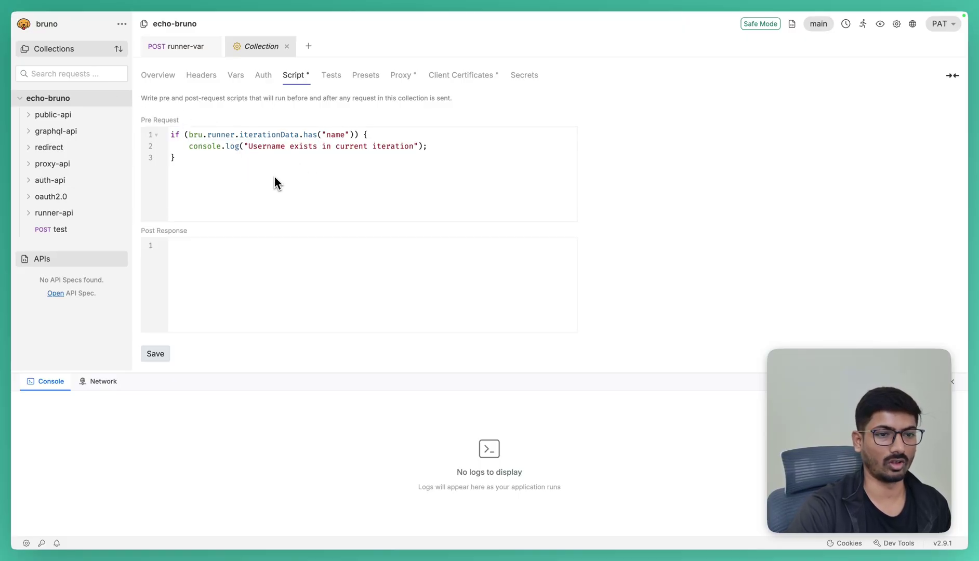
# Open the runner for the echo-bruno collection and reset the previous run
pyautogui.click(121, 98)
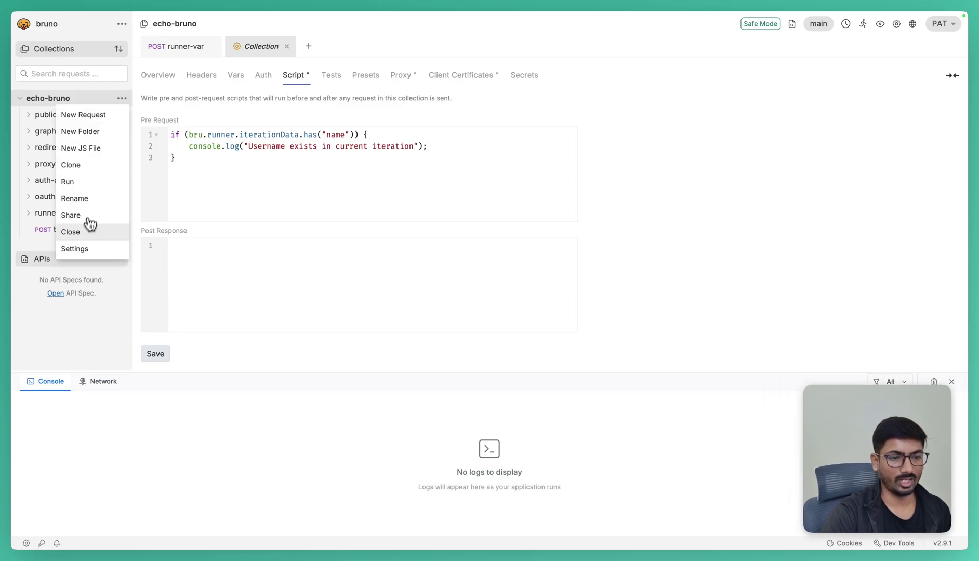
pyautogui.click(102, 184)
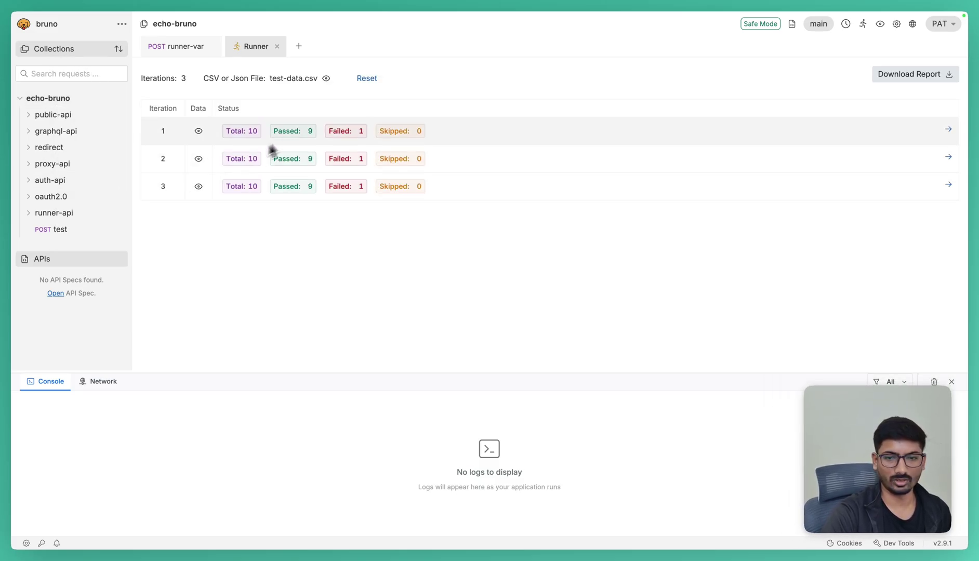
pyautogui.click(367, 79)
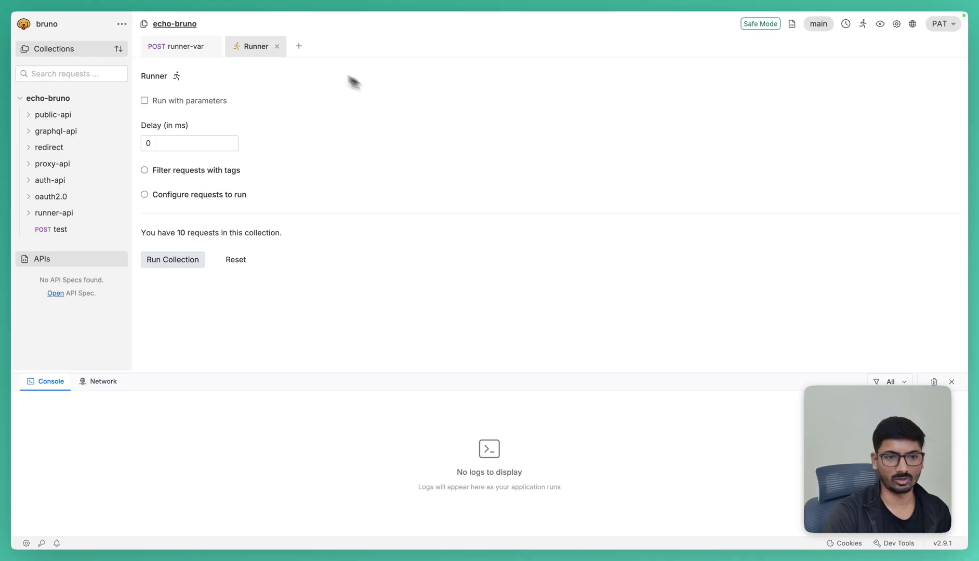
# Check the runner-var request body and reopen the echo-bruno collection's script settings
pyautogui.click(187, 49)
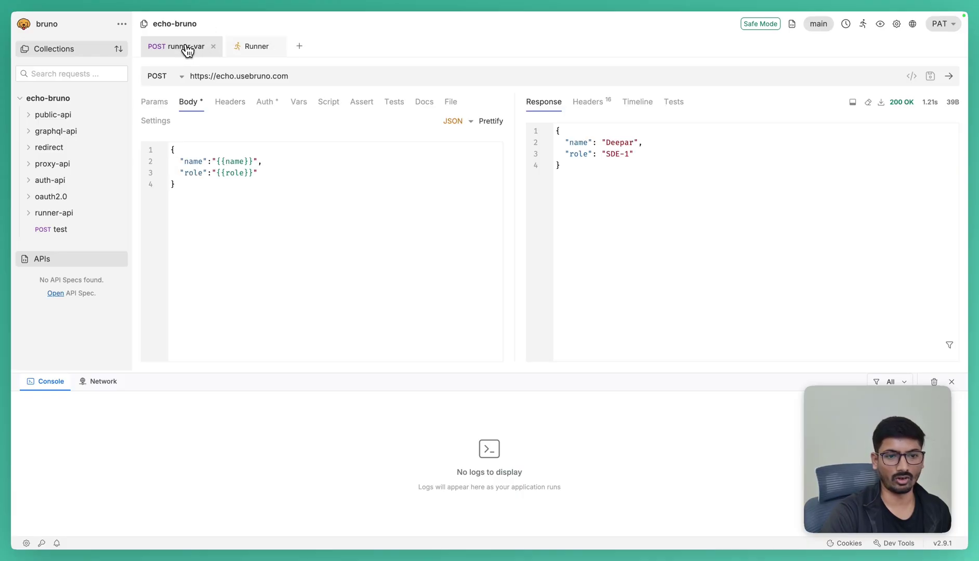
pyautogui.click(254, 44)
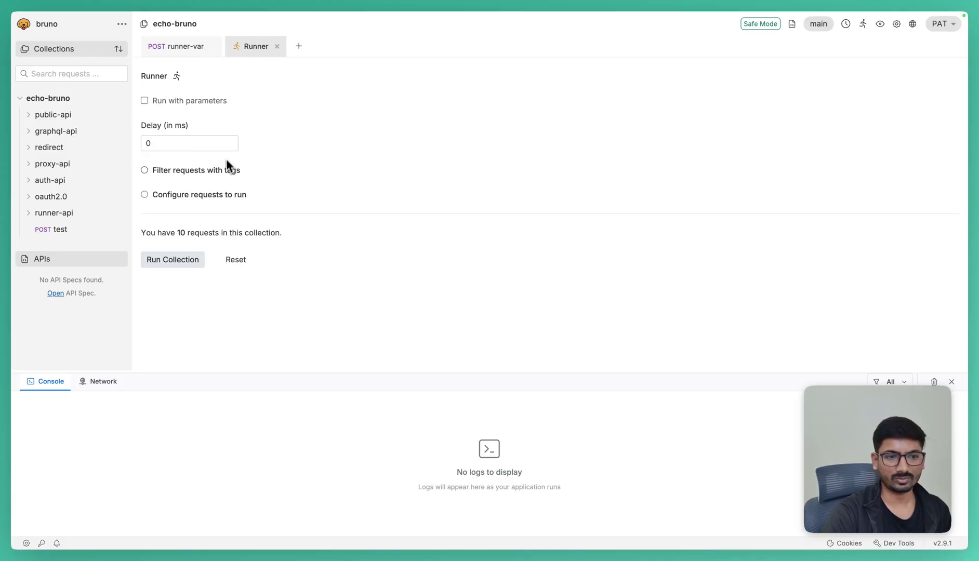
pyautogui.click(175, 25)
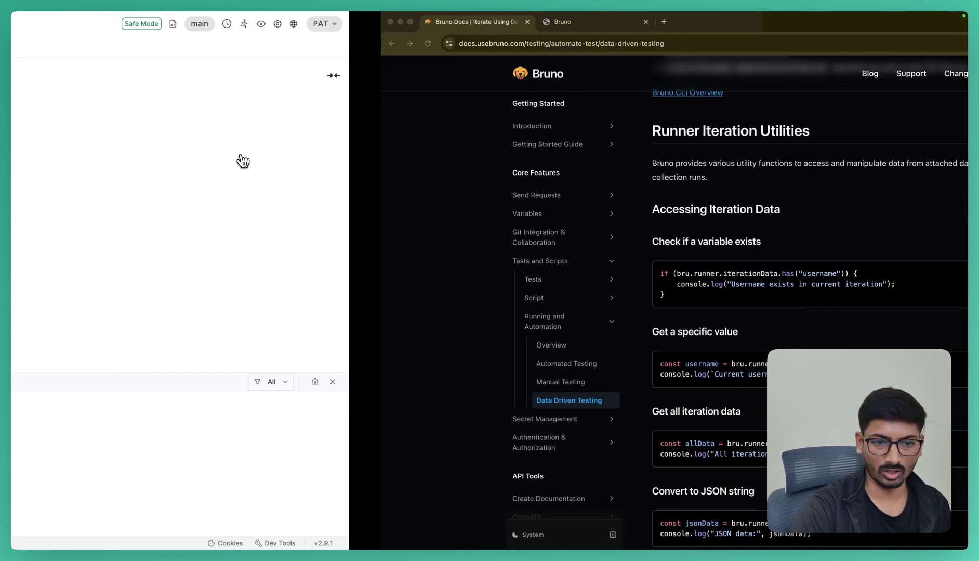
# Switch to the Chrome docs, review Iteration Information and Example Usage, copy the "Get current iteration index" snippet, and return to Bruno
pyautogui.hotkey('ctrl', 'Right')
pyautogui.scroll(-5, 312, 270)
pyautogui.scroll(4, 314, 281)
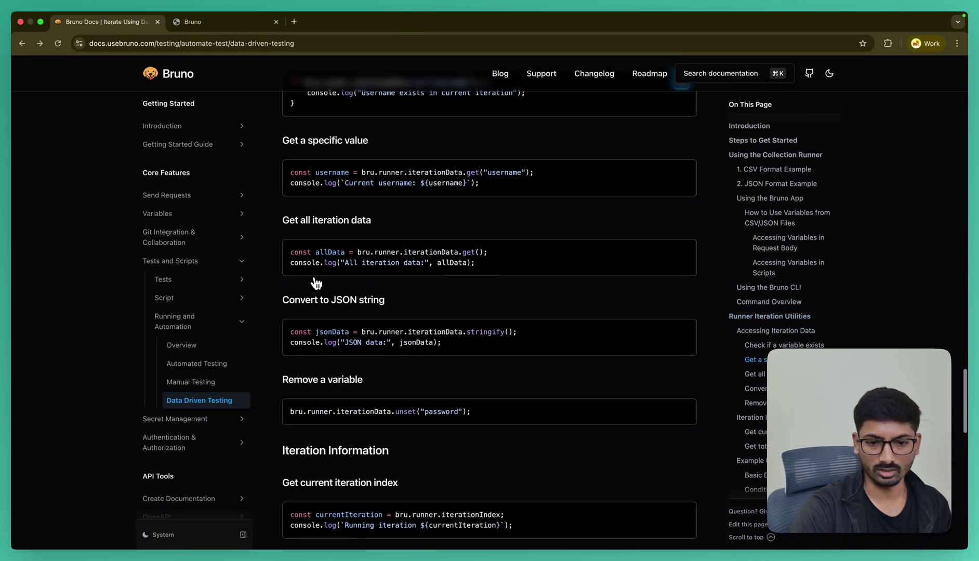
pyautogui.scroll(-8, 360, 323)
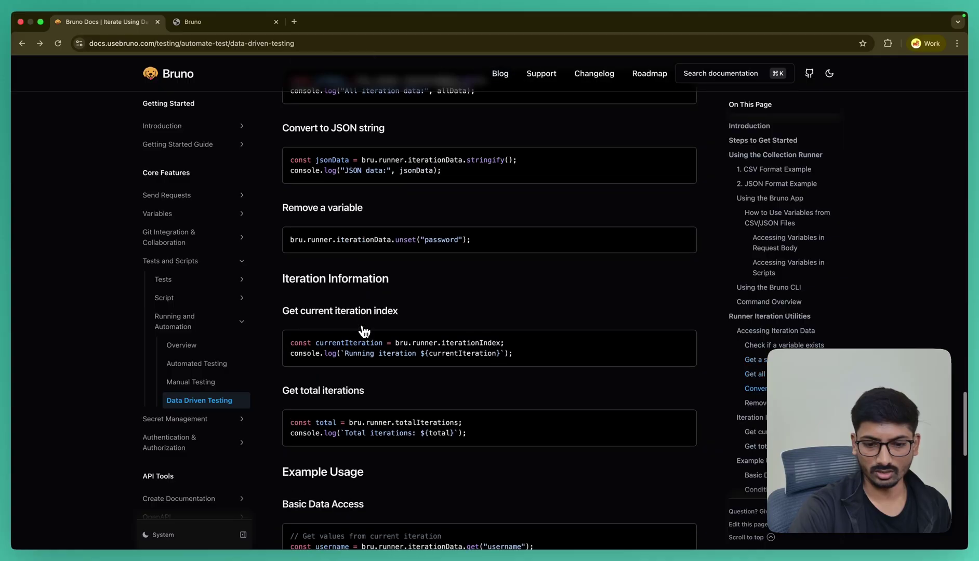
pyautogui.scroll(-4, 363, 331)
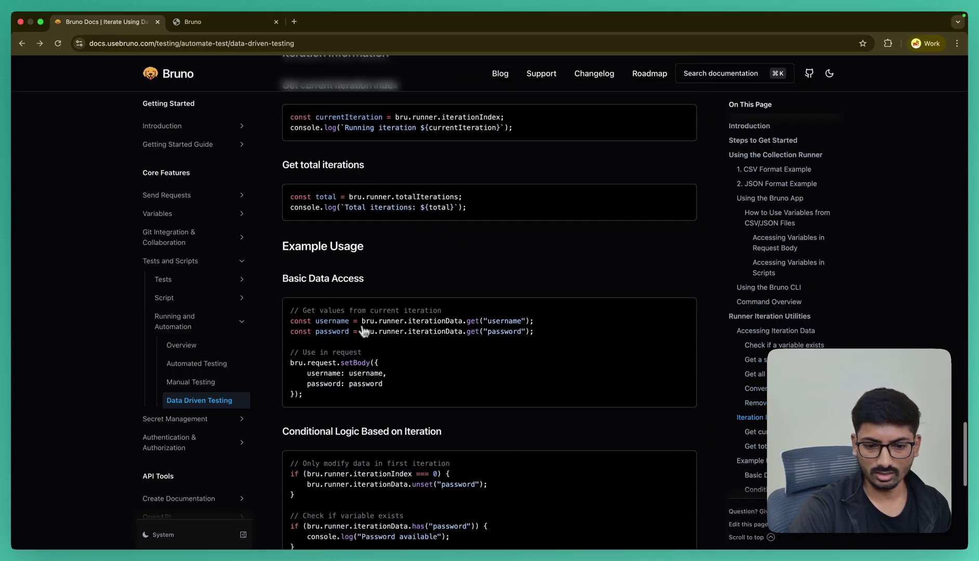
pyautogui.scroll(2, 364, 332)
pyautogui.scroll(2, 364, 331)
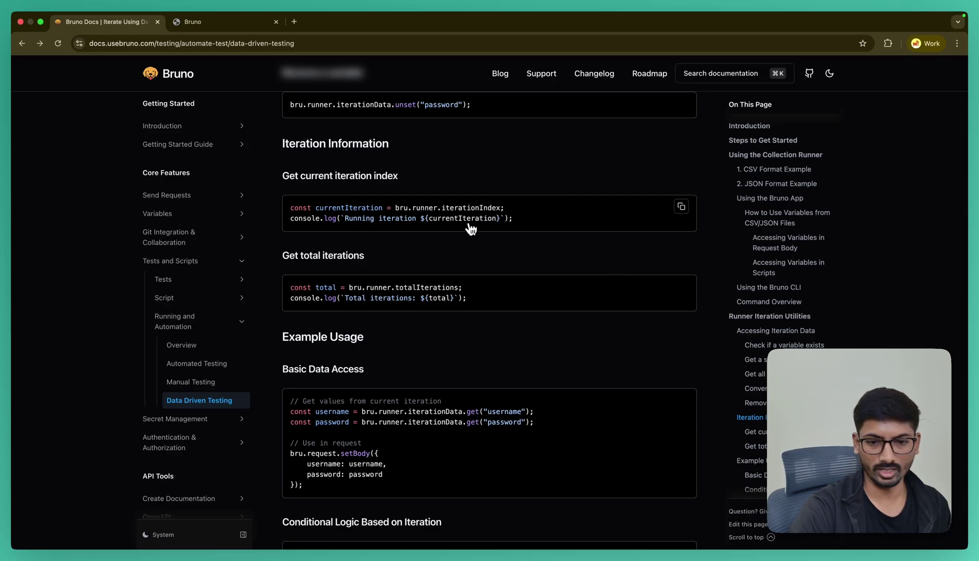
pyautogui.click(680, 207)
pyautogui.press('super+Tab')
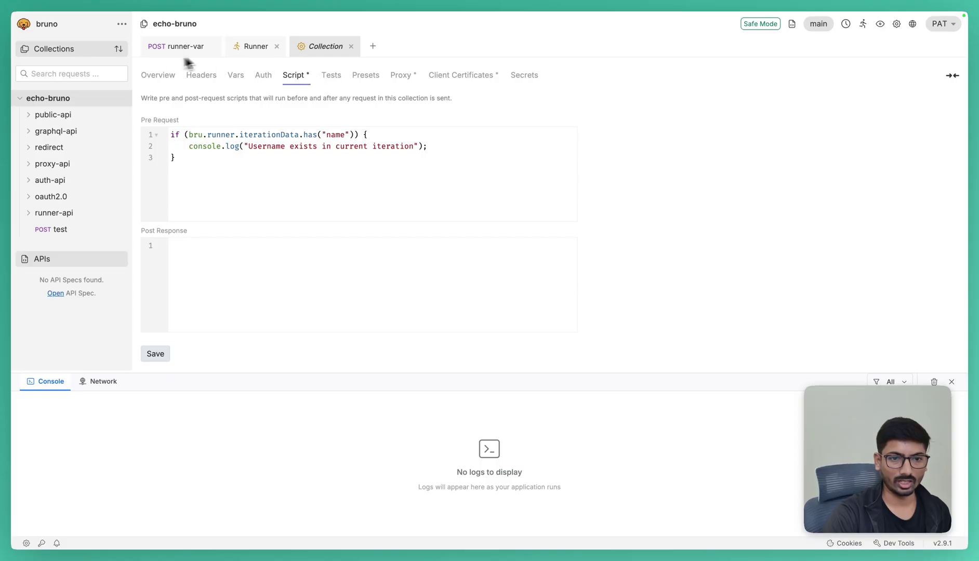
# Run the echo-bruno collection with parameters, using test-data.json as the data file
pyautogui.click(255, 55)
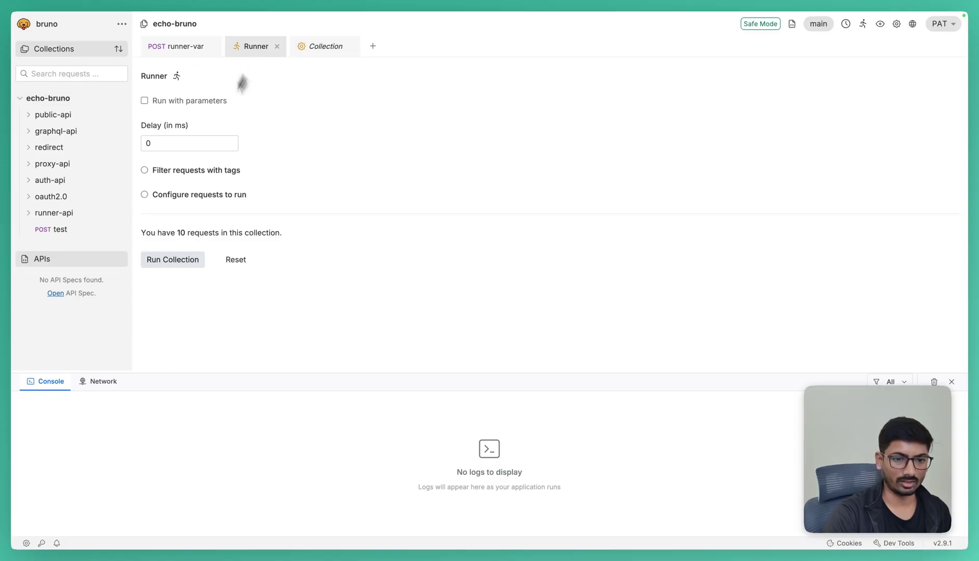
pyautogui.click(145, 100)
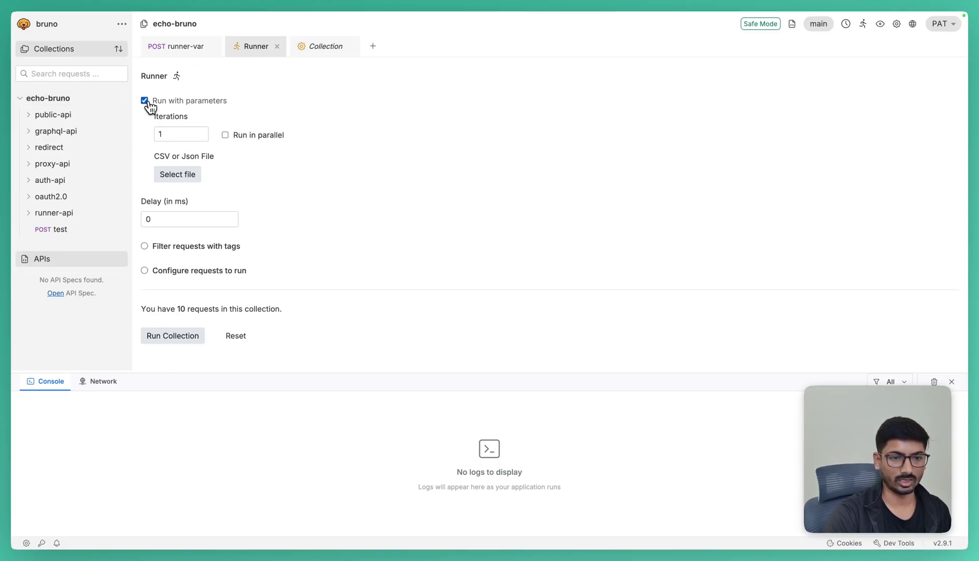
pyautogui.click(176, 177)
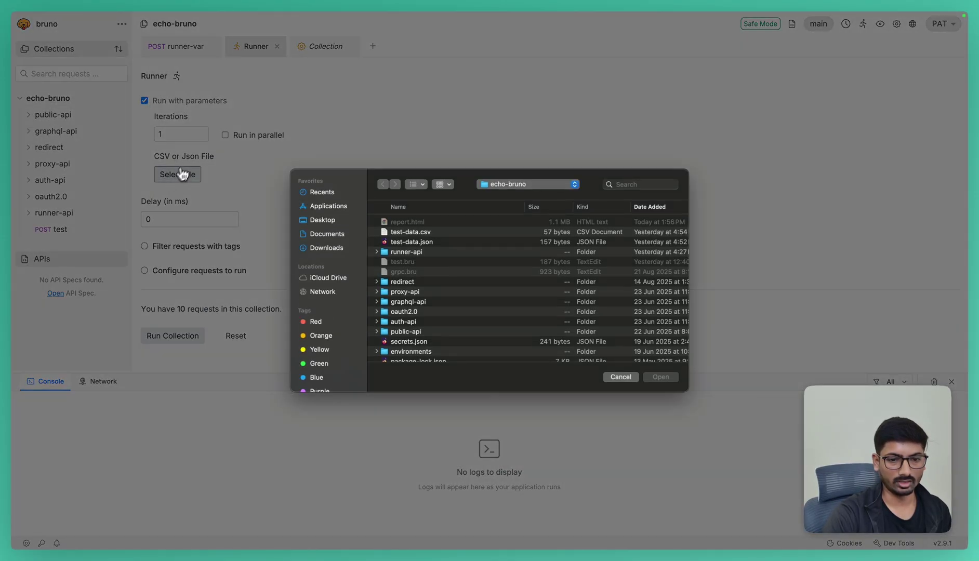
pyautogui.click(418, 243)
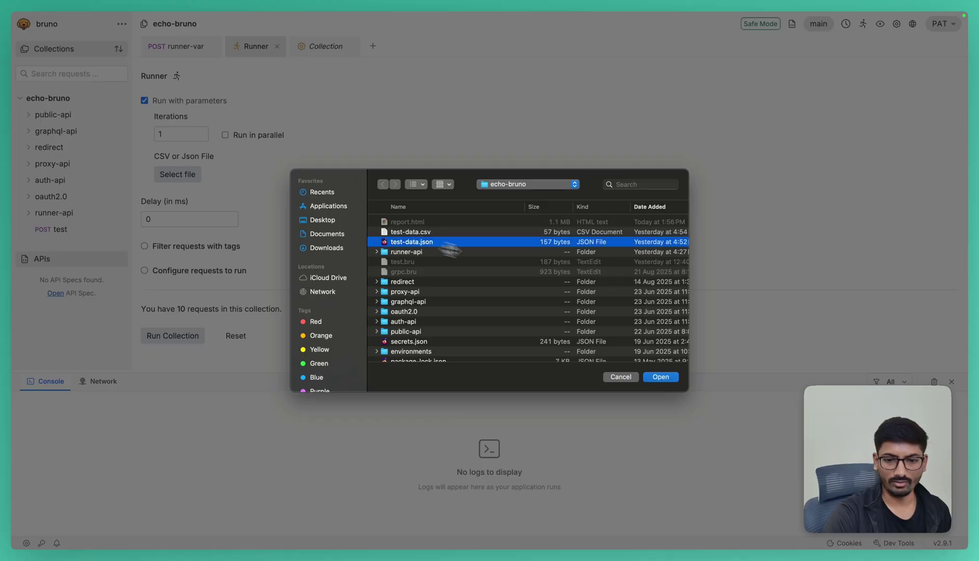
pyautogui.click(660, 378)
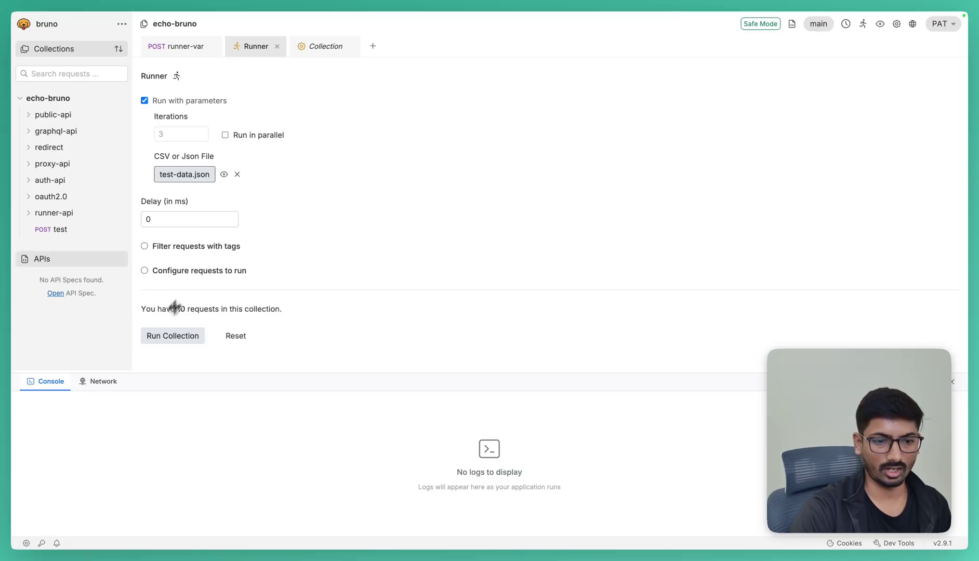
pyautogui.click(161, 344)
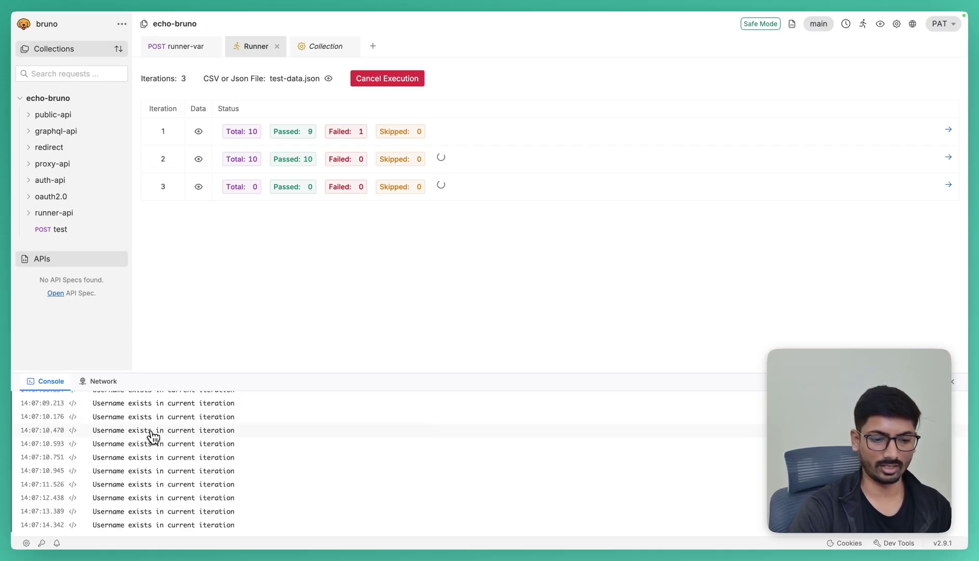
# Examine the console logs written by the pre-request script during the collection run
pyautogui.scroll(5, 152, 437)
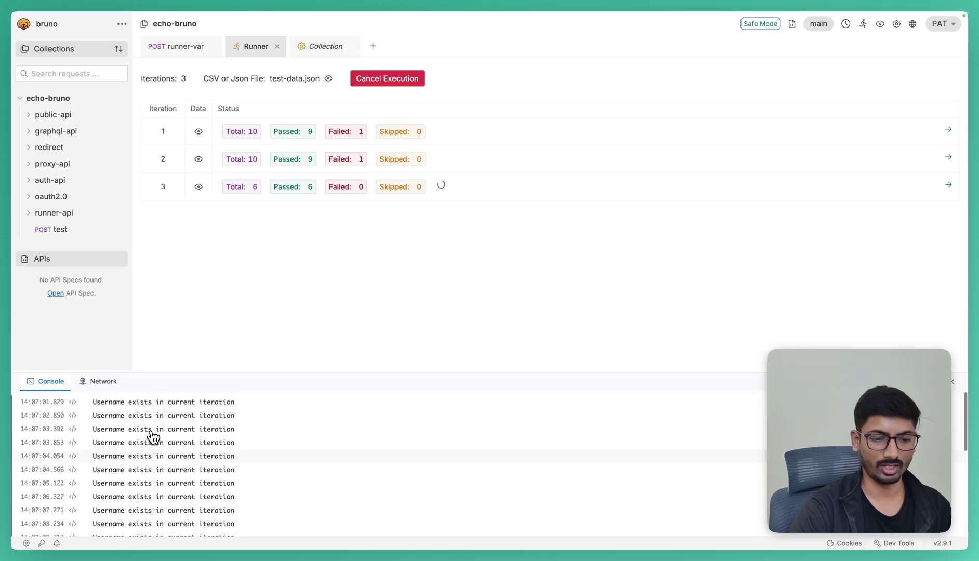
pyautogui.scroll(-10, 152, 437)
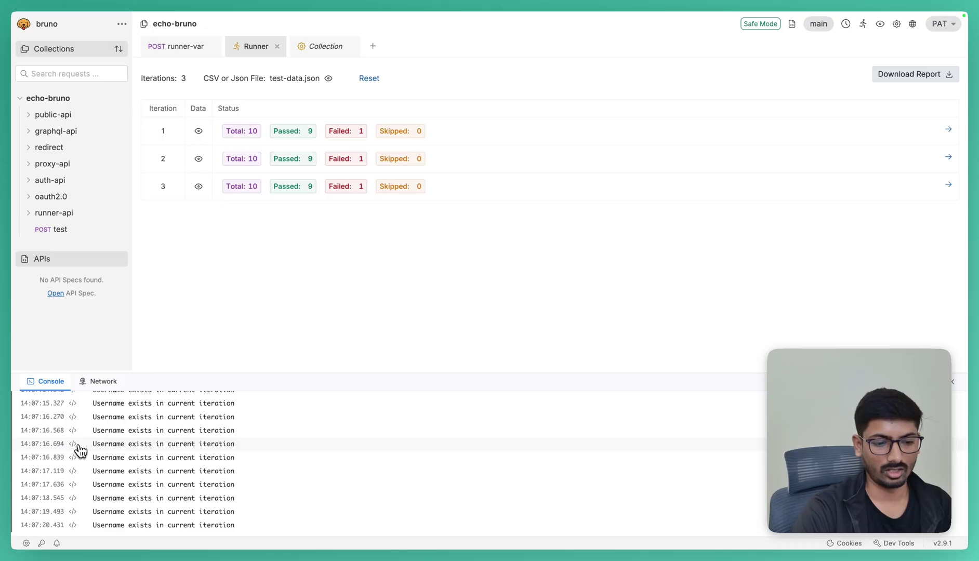
pyautogui.scroll(5, 100, 527)
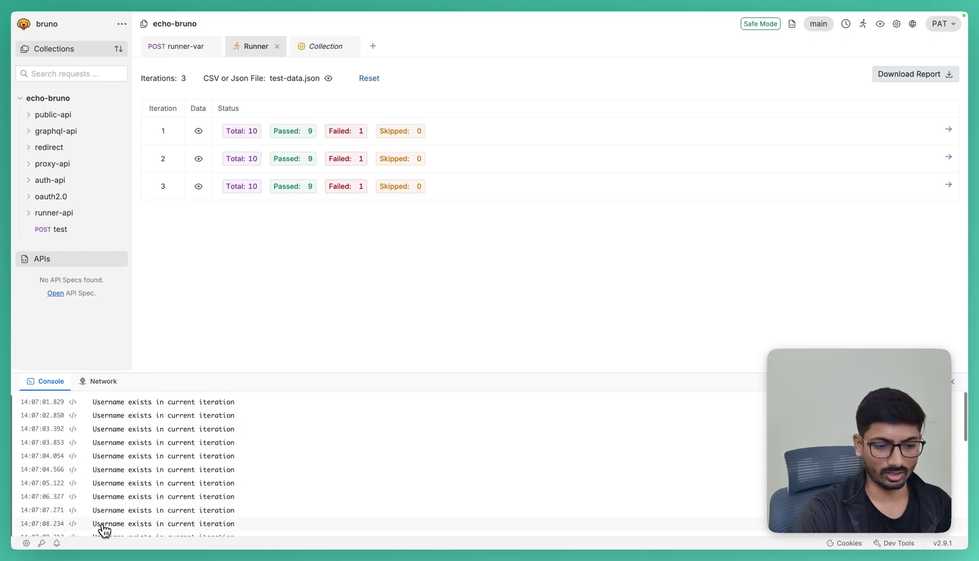
# Clear the username-exists check from the collection's pre-request script and save the collection settings
pyautogui.scroll(-3, 152, 446)
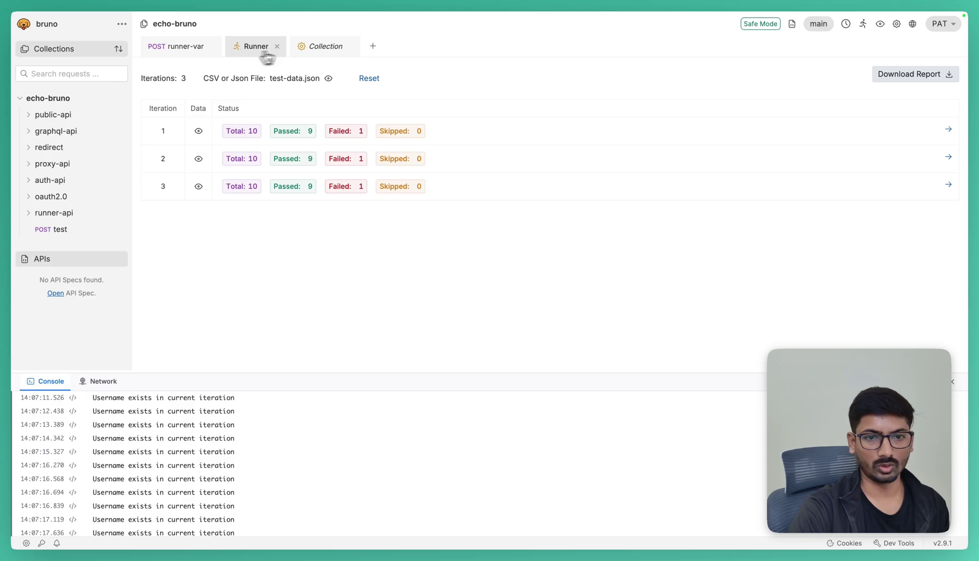
pyautogui.click(318, 50)
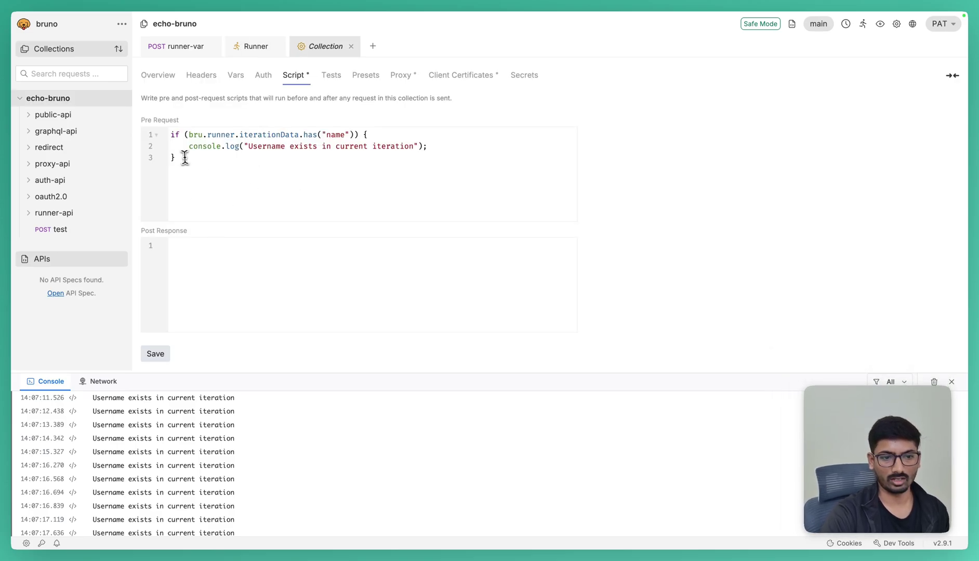
pyautogui.moveTo(184, 158); pyautogui.dragTo(139, 123)
pyautogui.press('BackSpace')
pyautogui.hotkey('ctrl', 's')
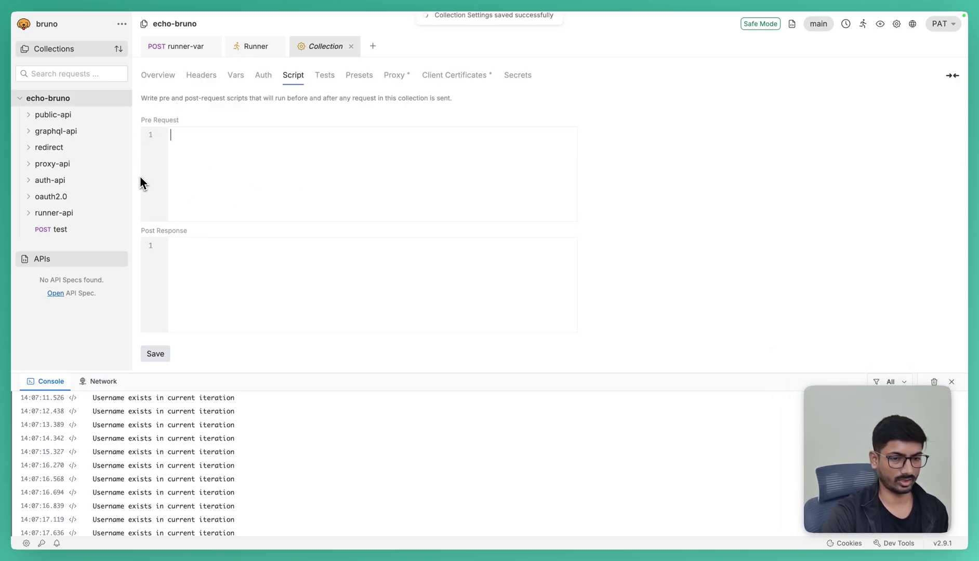
# Switch to the Chrome docs, copy the "Get current iteration index" snippet, and return to Bruno
pyautogui.press('super+Tab')
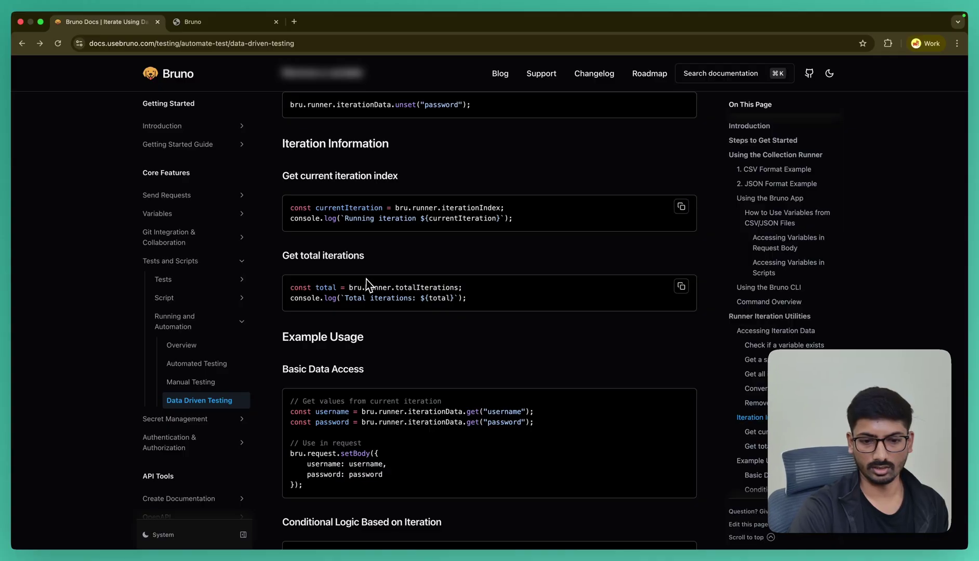
pyautogui.scroll(-1, 367, 283)
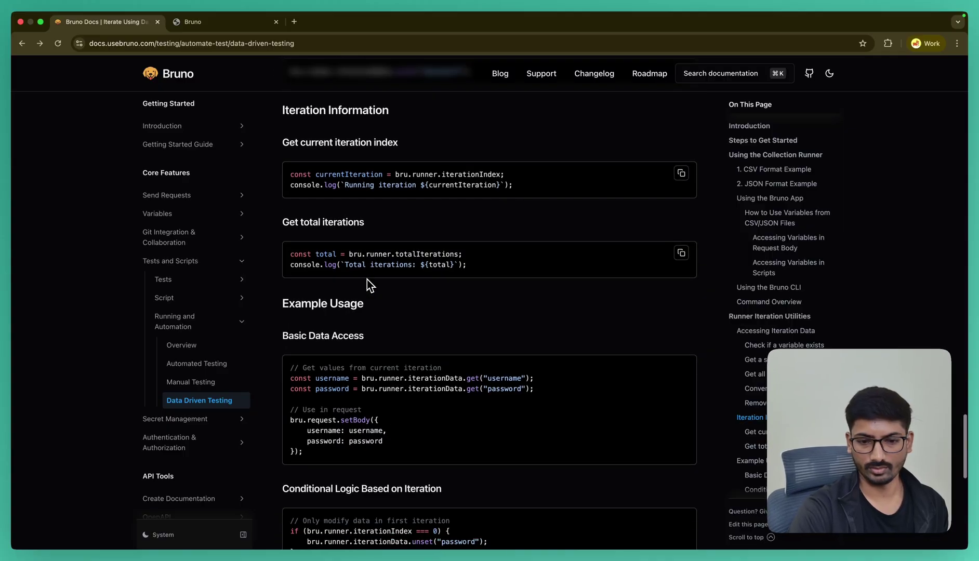
pyautogui.click(683, 179)
pyautogui.press('super+Tab')
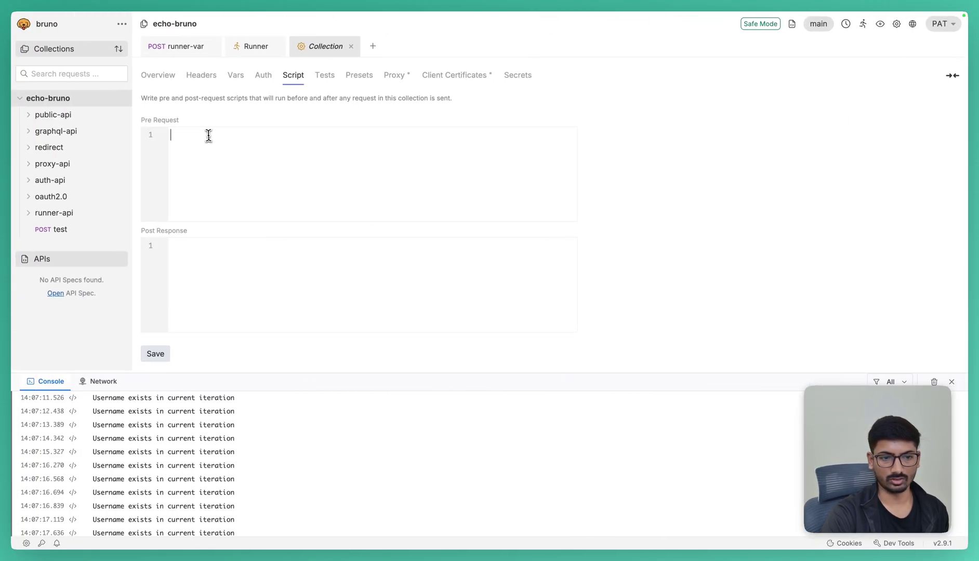
# Paste the bru.runner.iterationIndex logging snippet into the collection's pre-request script, save the settings, and clear the console logs
pyautogui.press('super+v')
pyautogui.press('super+s')
pyautogui.press('super+s')
pyautogui.press('super+s')
pyautogui.press('super+s')
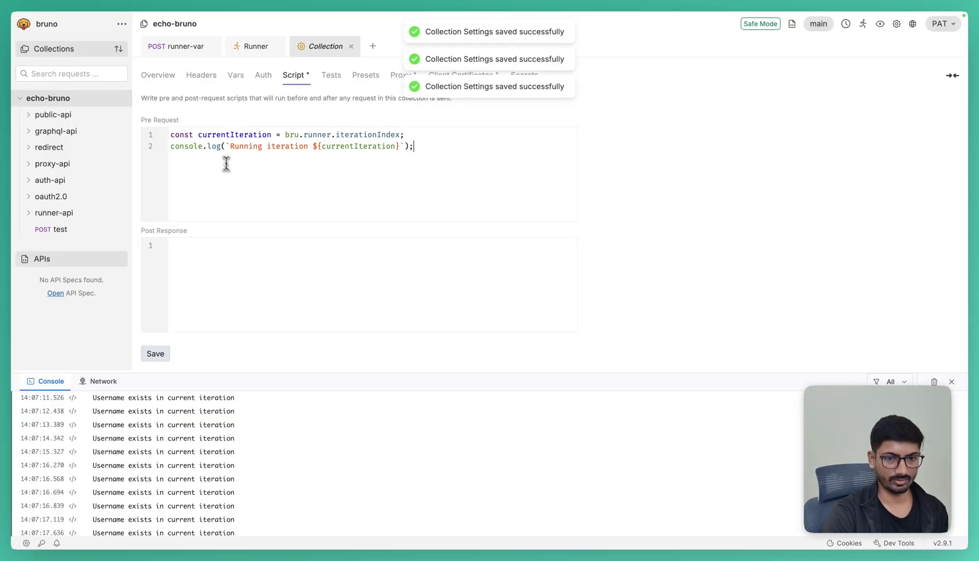
pyautogui.click(933, 382)
pyautogui.press('super+s')
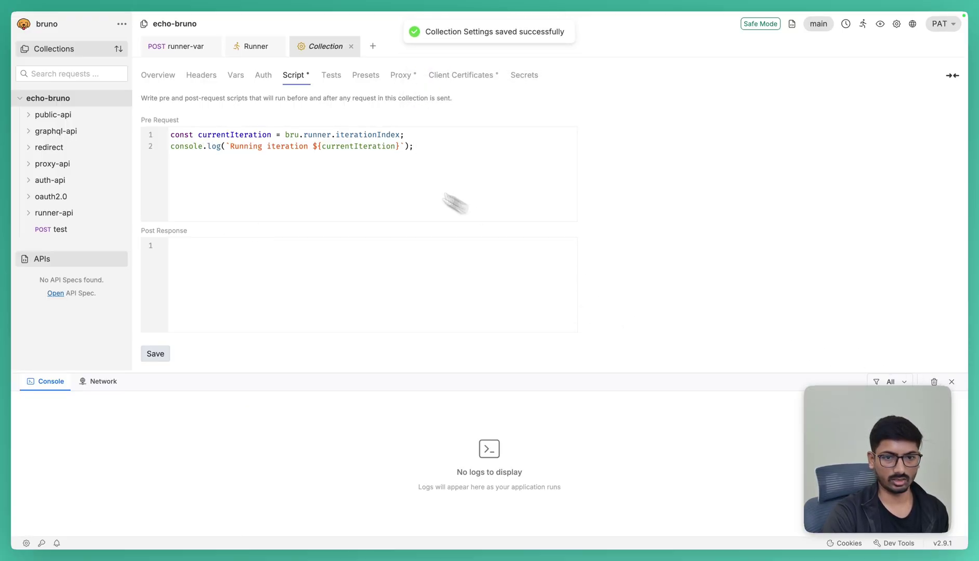
# Reset the runner and run the echo-bruno collection with parameters, using test-data.json as the data file
pyautogui.click(255, 48)
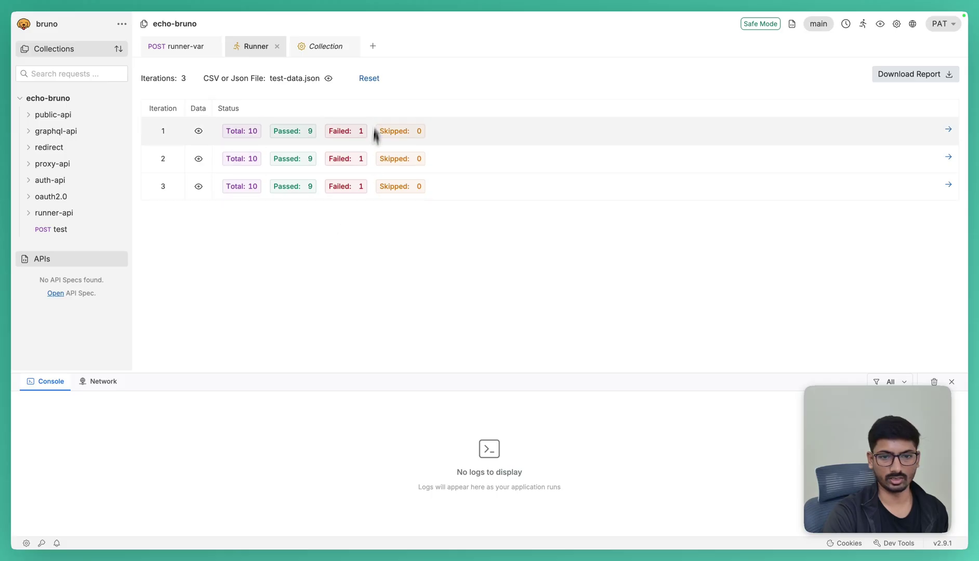
pyautogui.click(369, 78)
pyautogui.click(145, 101)
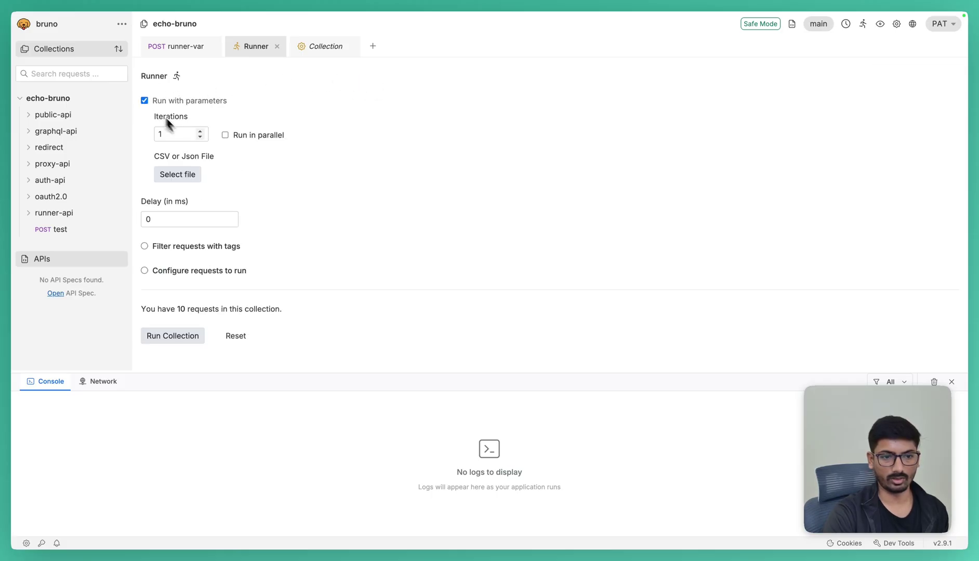
pyautogui.click(188, 174)
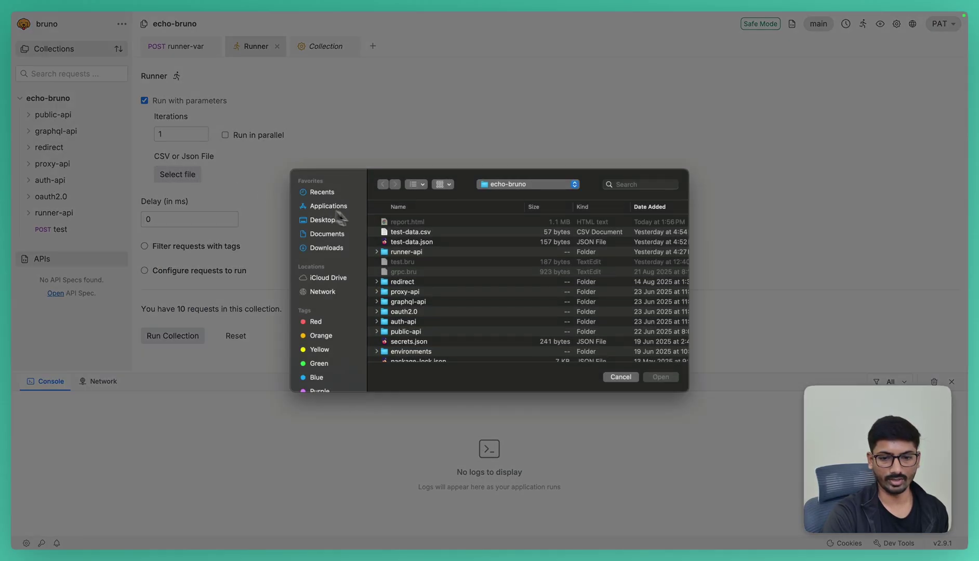
pyautogui.click(431, 242)
pyautogui.click(660, 377)
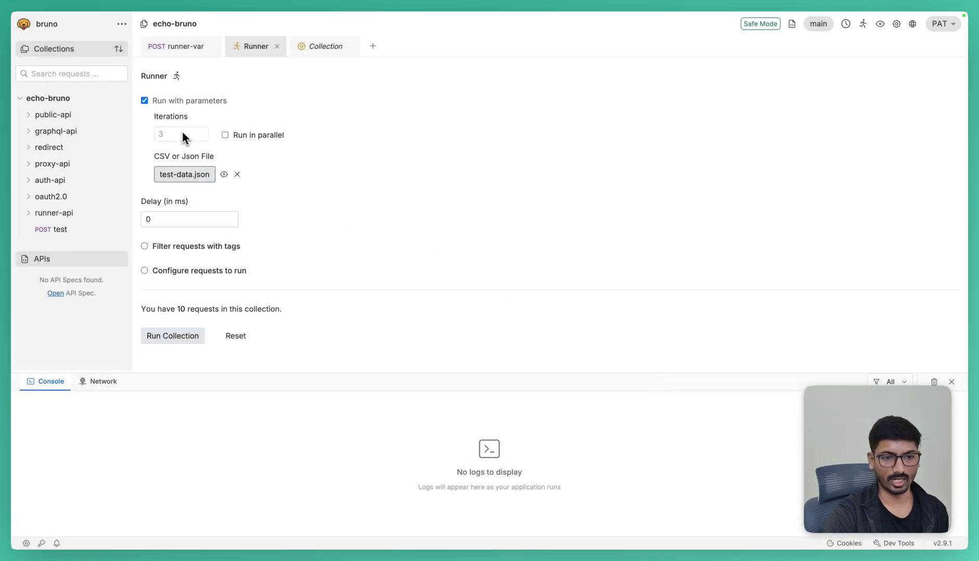
pyautogui.click(160, 336)
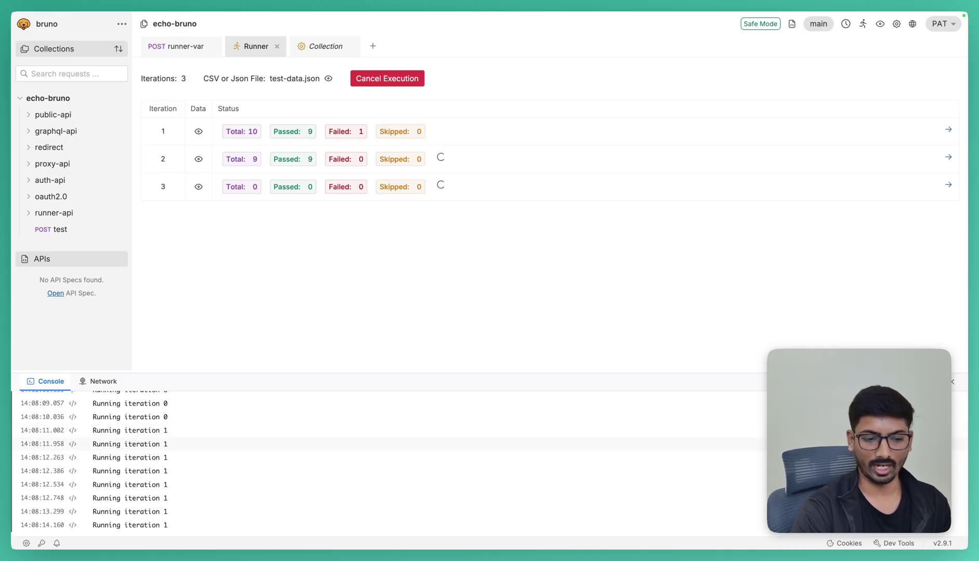
# Examine the console logs to check which iteration index is logged for each request of the run
pyautogui.scroll(3, 160, 457)
pyautogui.scroll(-3, 160, 458)
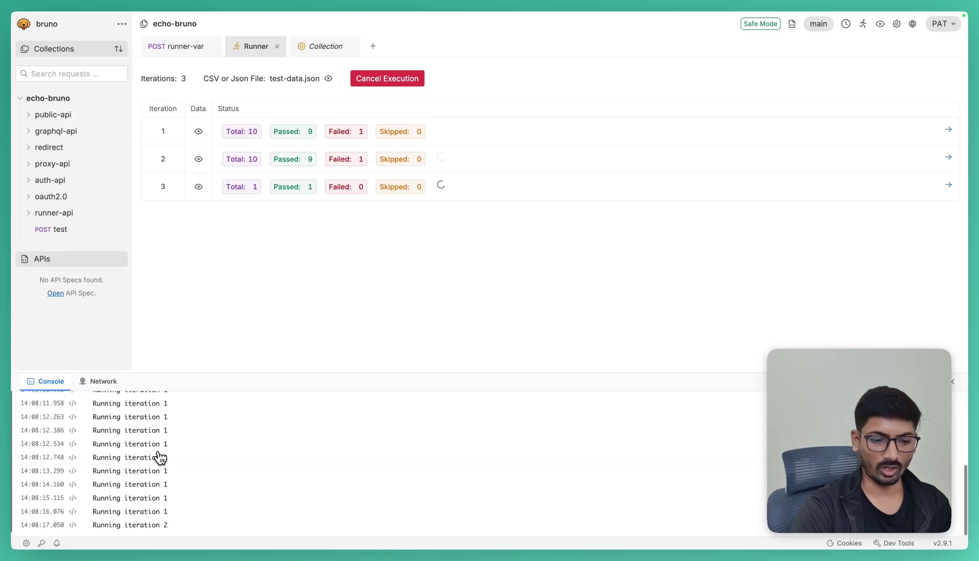
pyautogui.scroll(3, 160, 458)
pyautogui.scroll(-3, 160, 457)
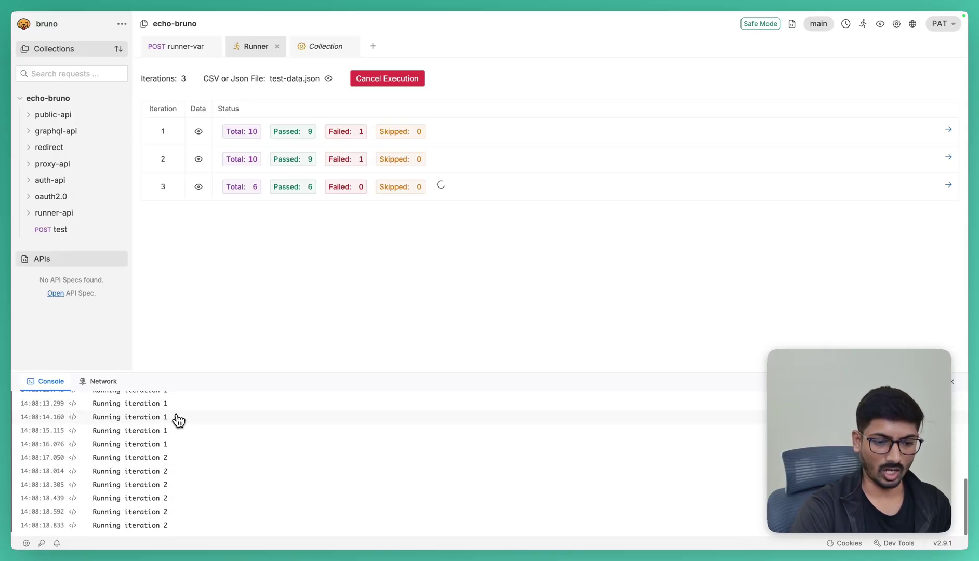
pyautogui.scroll(3, 179, 421)
pyautogui.scroll(-3, 179, 421)
pyautogui.scroll(3, 179, 421)
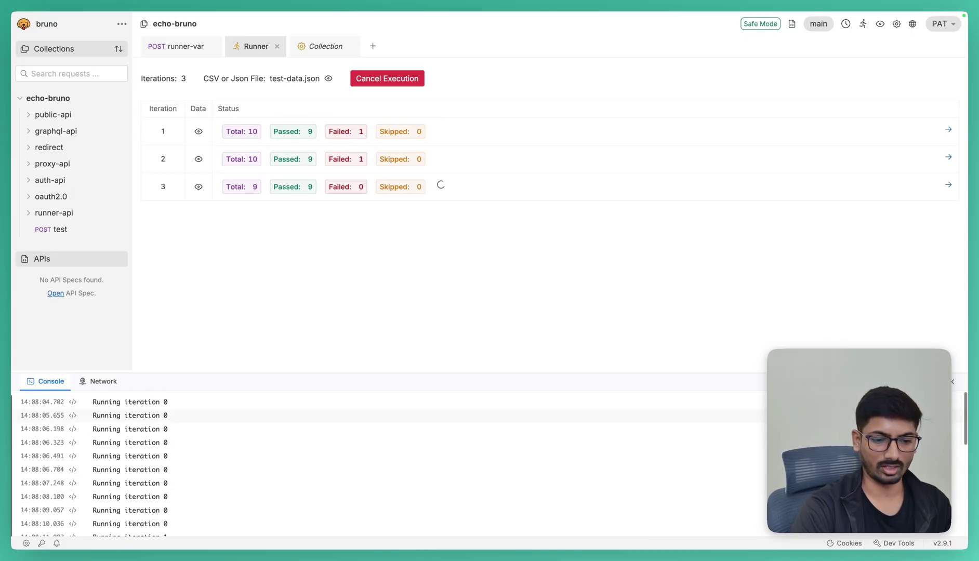
pyautogui.scroll(-5, 179, 421)
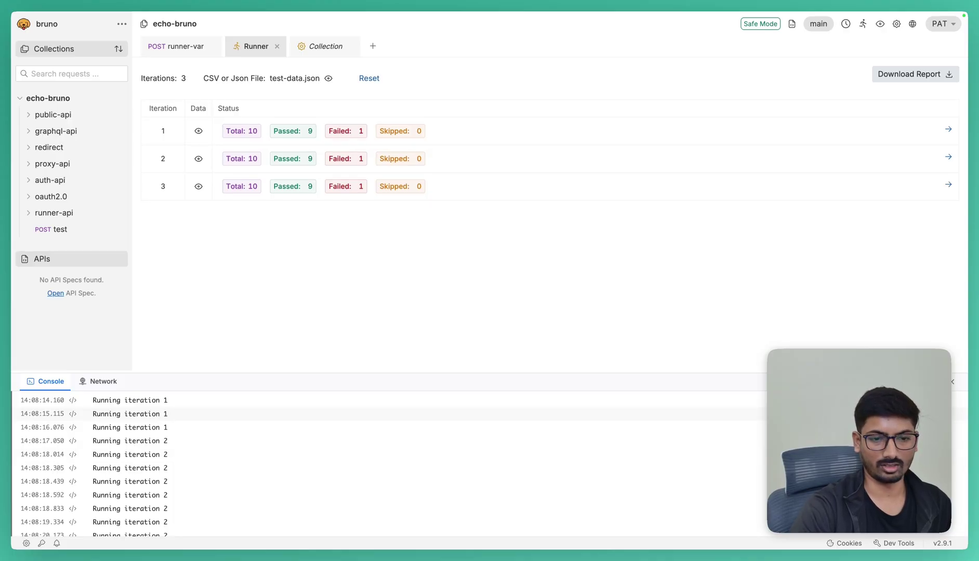
pyautogui.scroll(3, 385, 465)
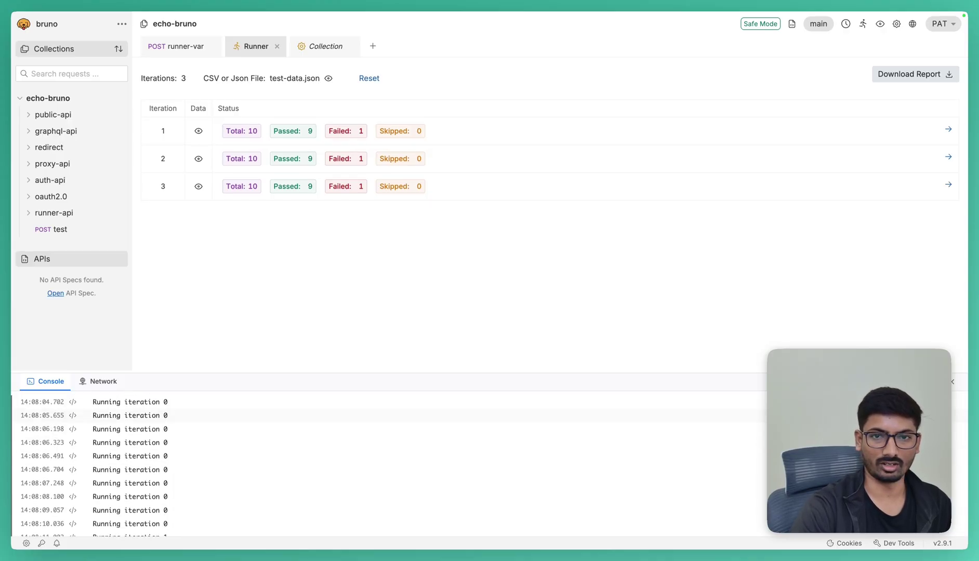
pyautogui.scroll(-3, 384, 465)
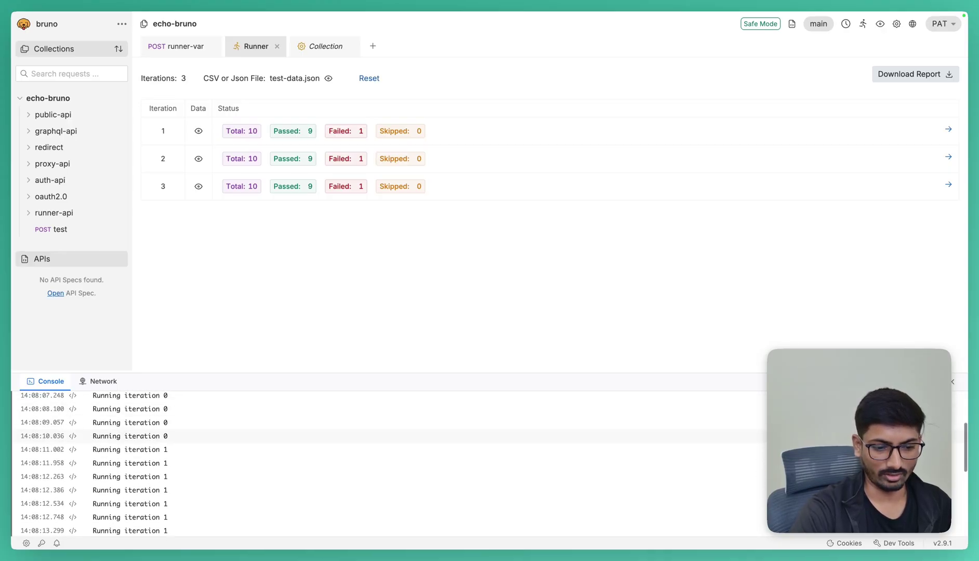
pyautogui.scroll(3, 179, 418)
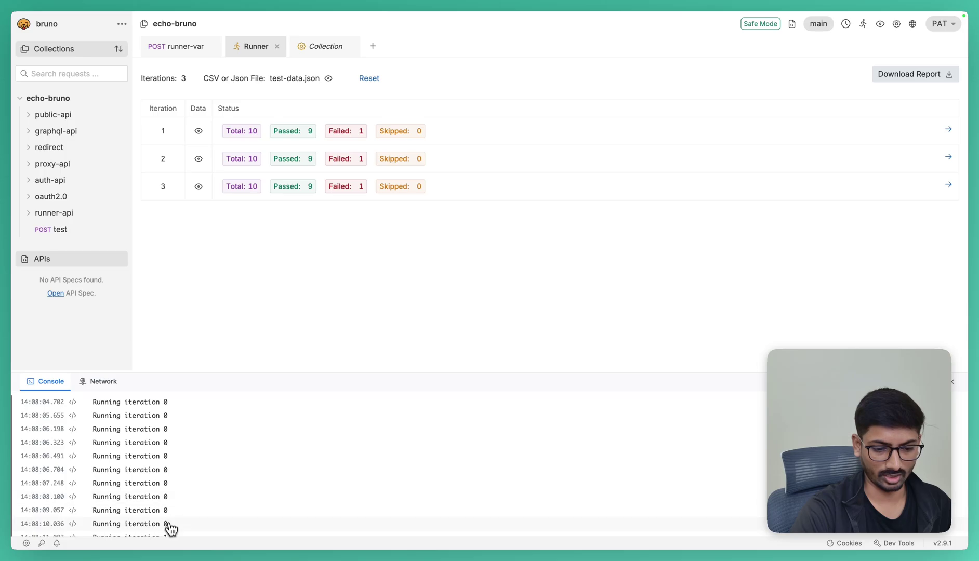
pyautogui.scroll(-1, 171, 538)
pyautogui.scroll(-12, 171, 538)
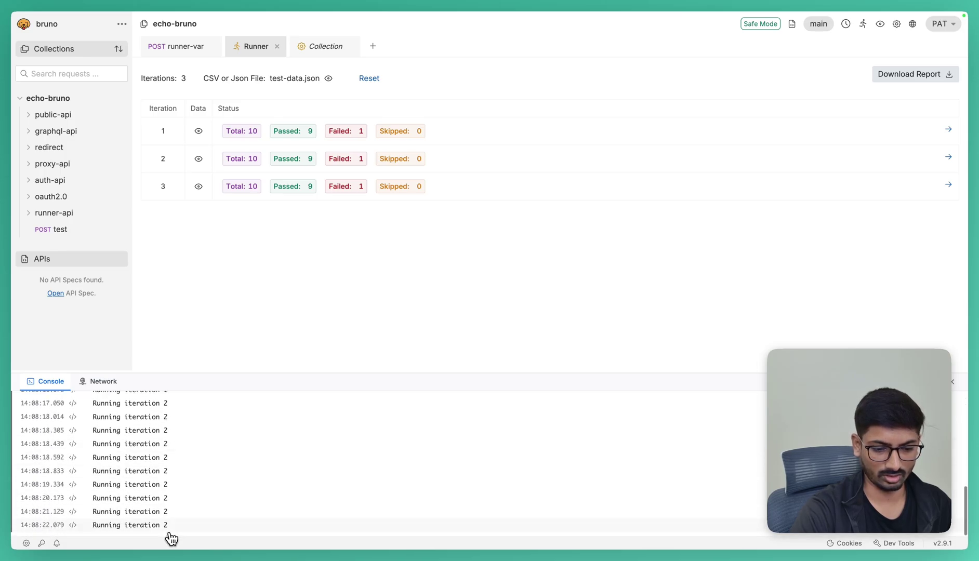
pyautogui.scroll(12, 216, 416)
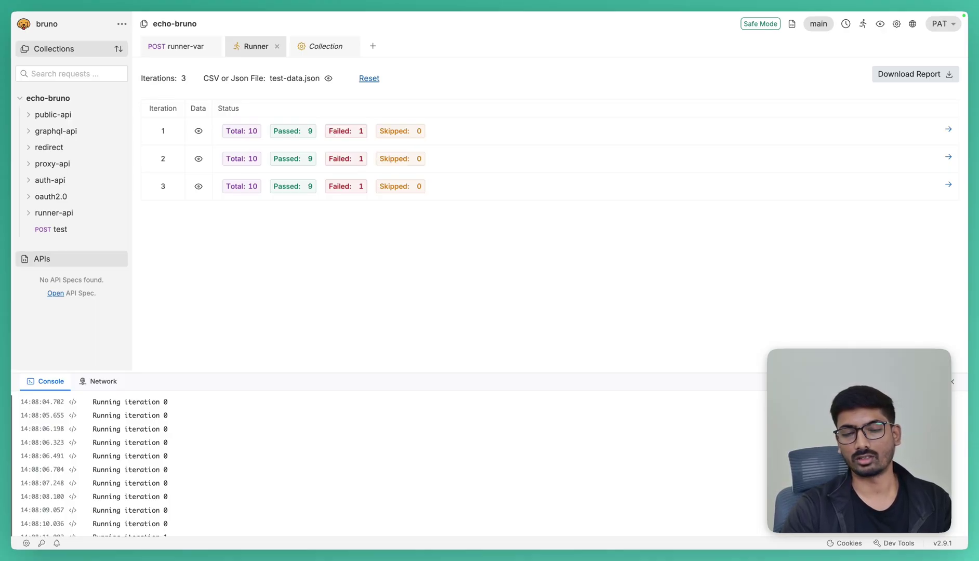
# Reset the collection runner and clear the console logs
pyautogui.click(370, 83)
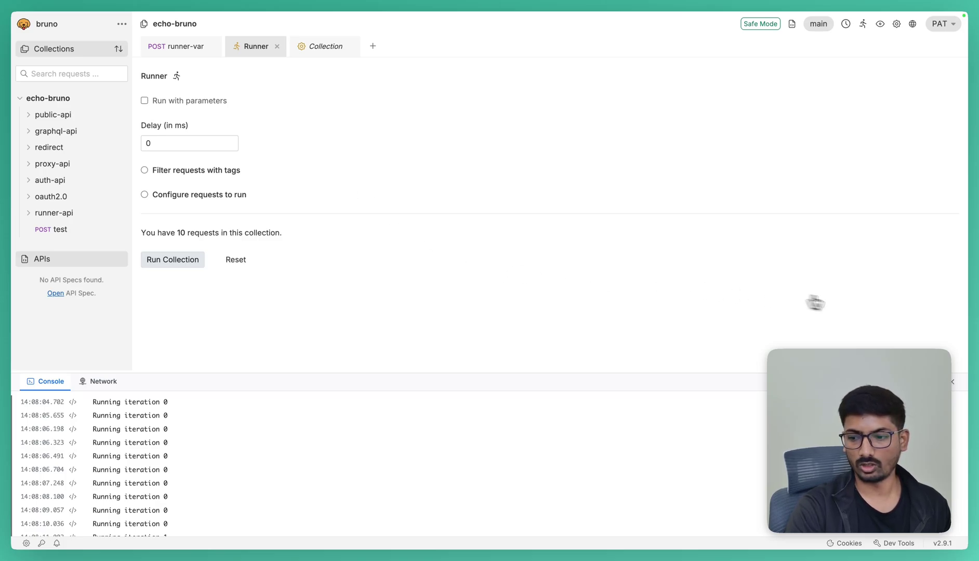
pyautogui.click(933, 381)
# Switch to the Chrome docs and review the data-driven testing page from its data file examples back to its introduction
pyautogui.hotkey('ctrl', 'Right')
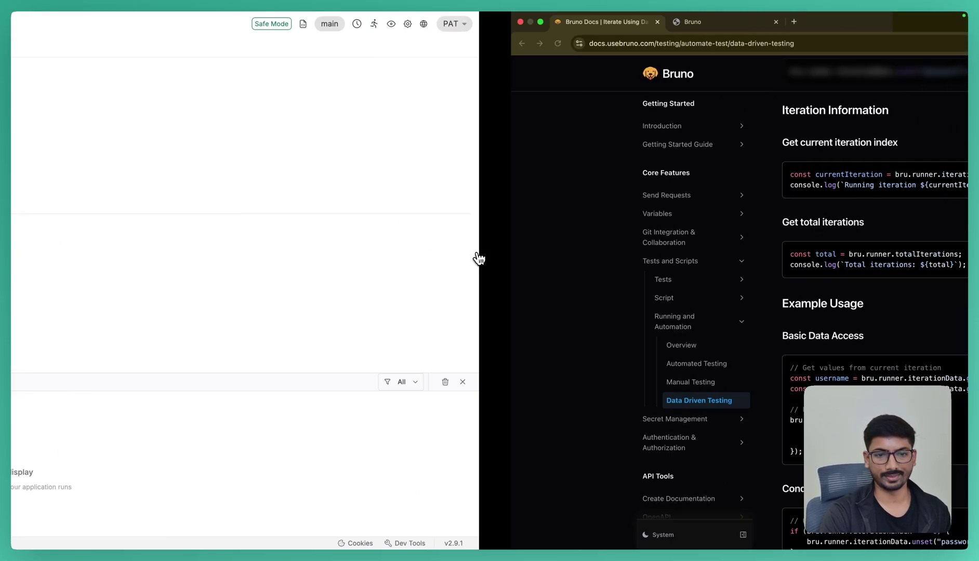
pyautogui.scroll(-10, 437, 330)
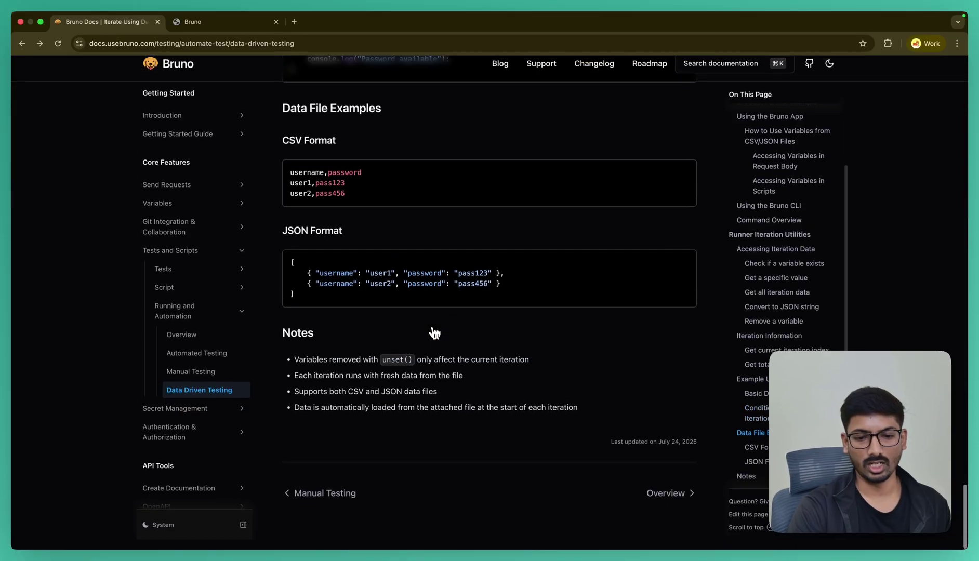
pyautogui.scroll(8, 434, 332)
pyautogui.scroll(15, 434, 332)
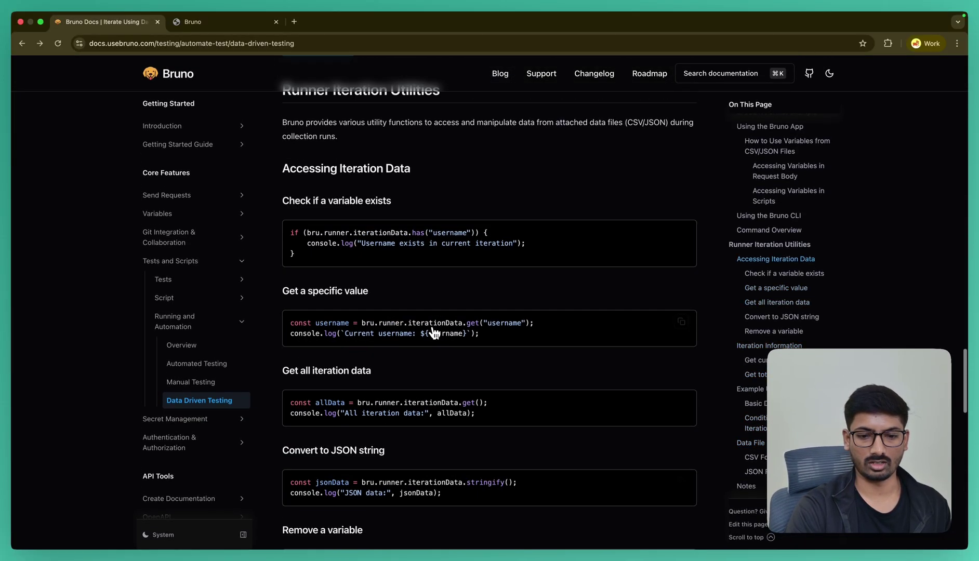
pyautogui.scroll(20, 434, 333)
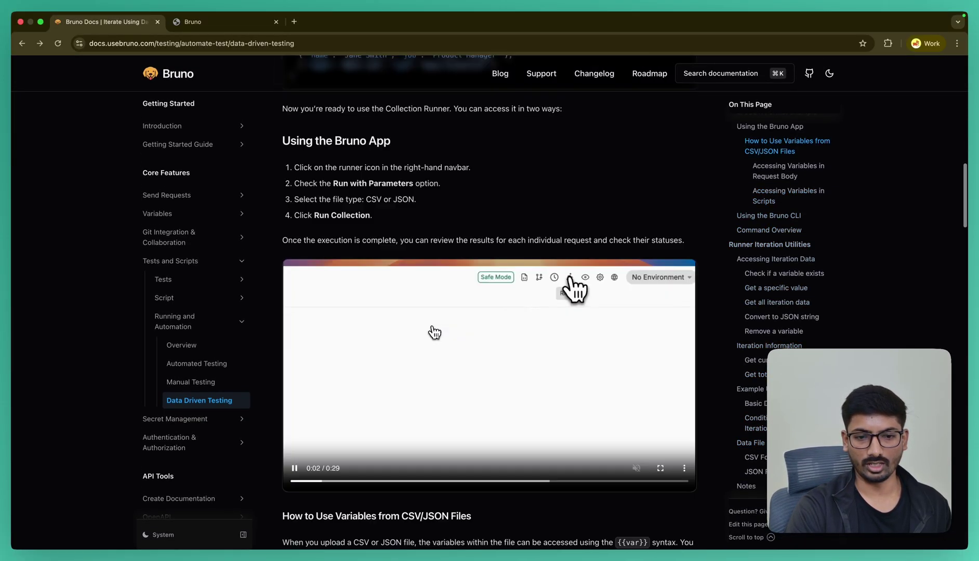
pyautogui.scroll(-1, 434, 333)
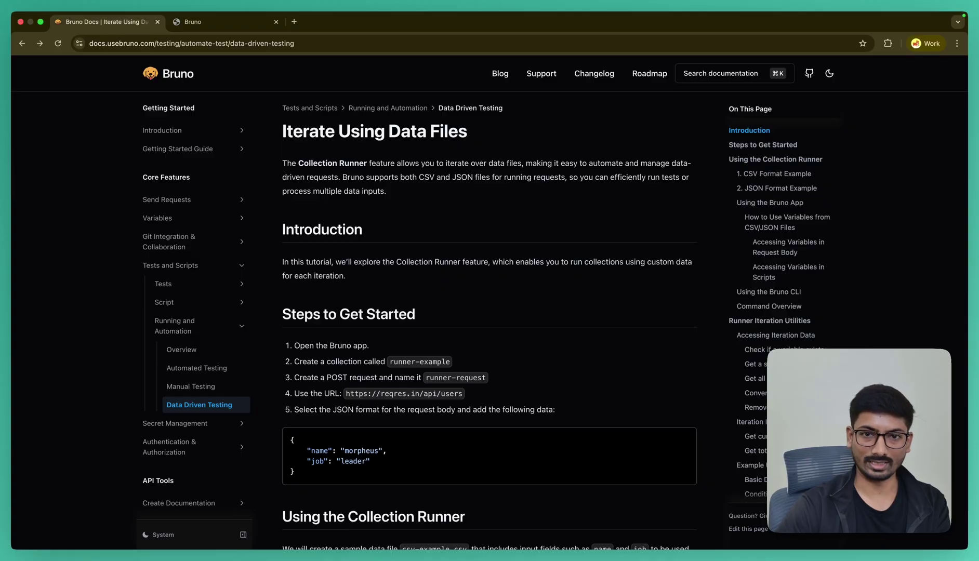
# Browse the docs navigation sections, including Send Requests, and locate the Data Driven Testing page under Tests and Scripts, Running and Automation
pyautogui.click(242, 328)
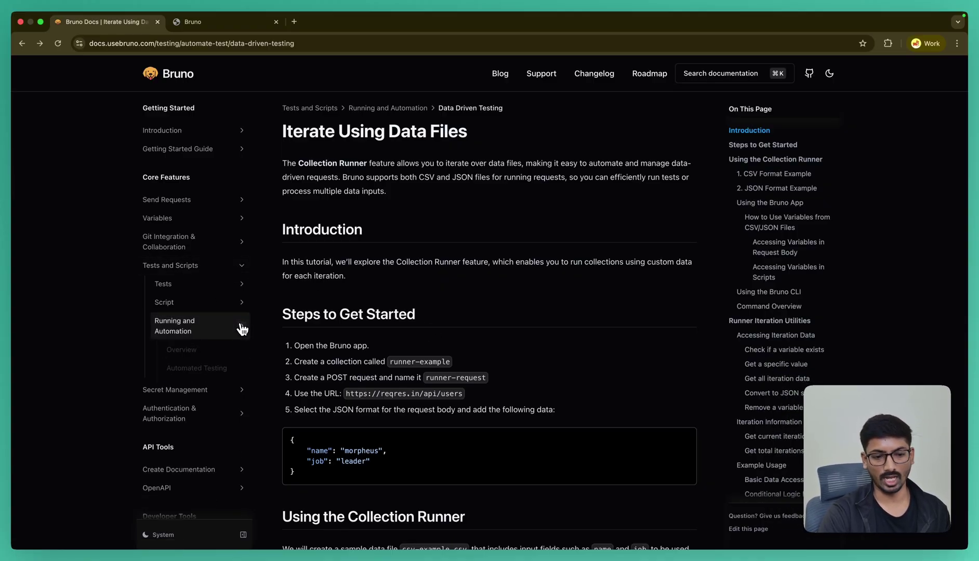
pyautogui.click(233, 271)
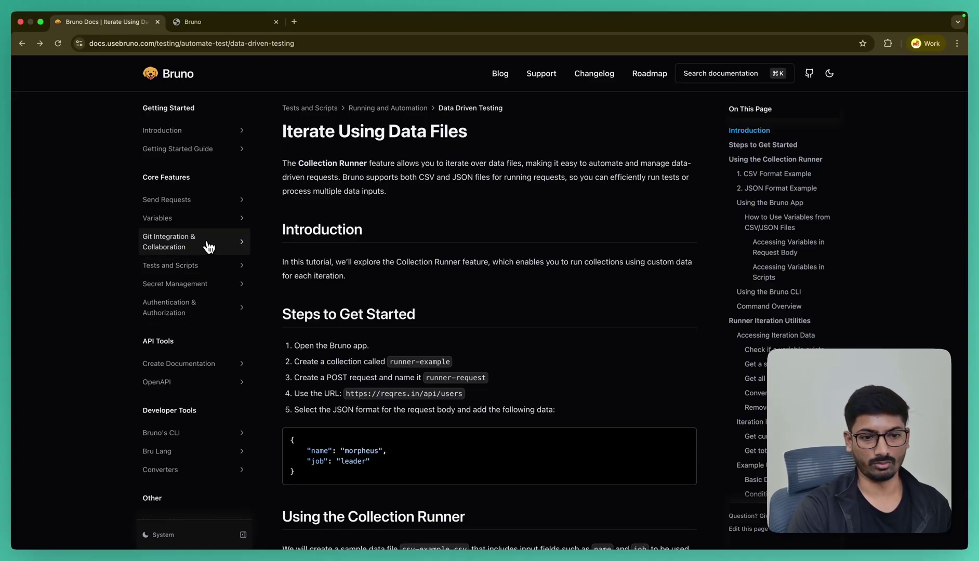
pyautogui.scroll(-2, 208, 242)
pyautogui.scroll(2, 208, 242)
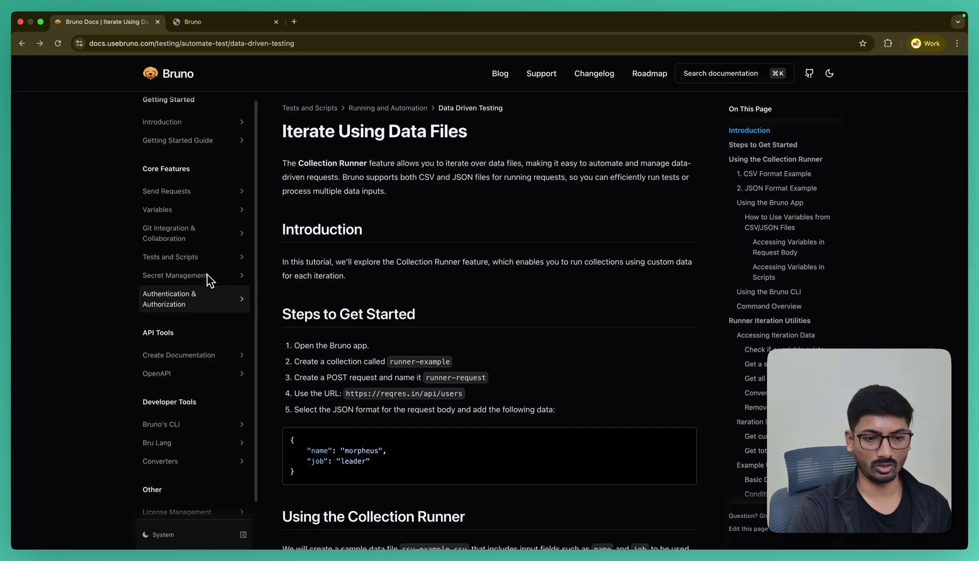
pyautogui.click(215, 202)
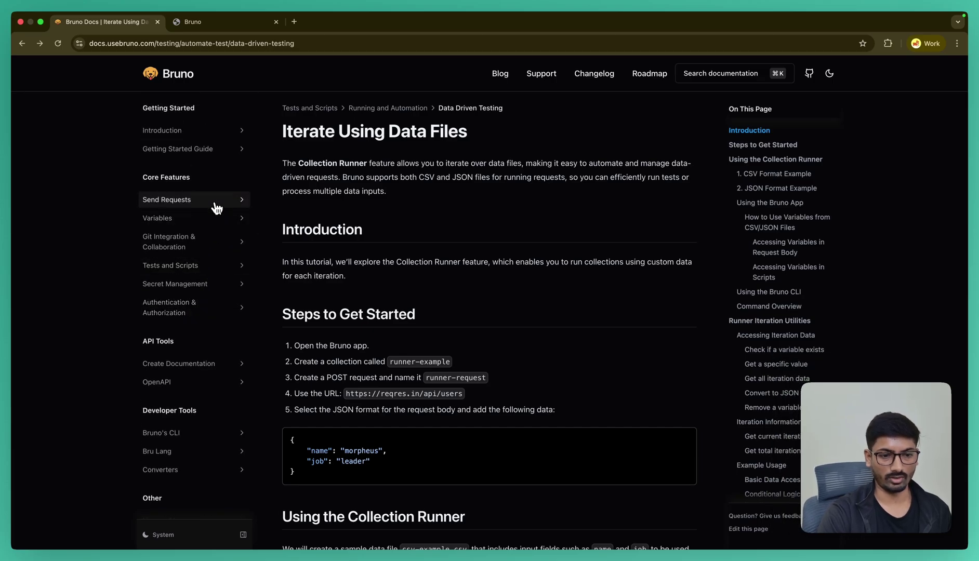
pyautogui.click(214, 205)
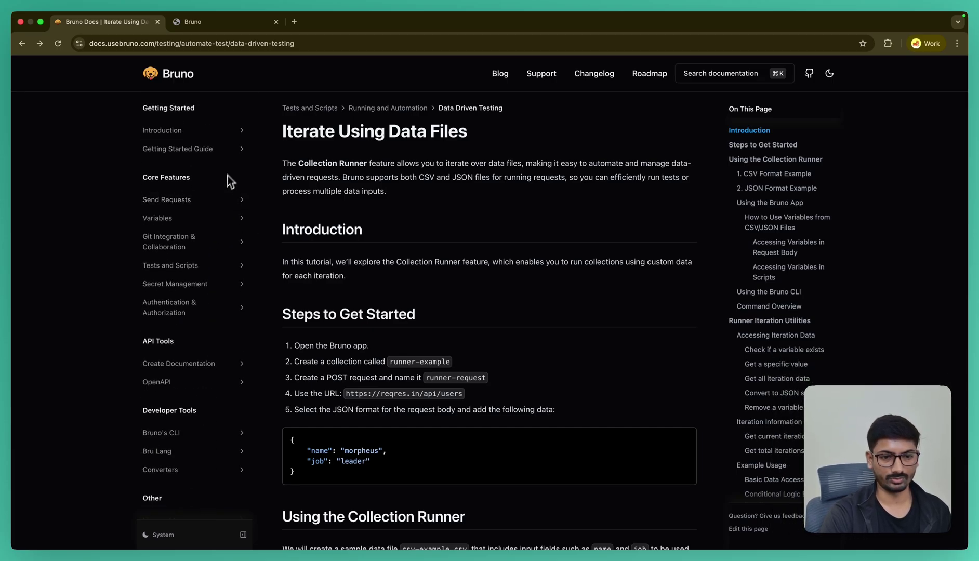
pyautogui.click(212, 205)
pyautogui.click(210, 206)
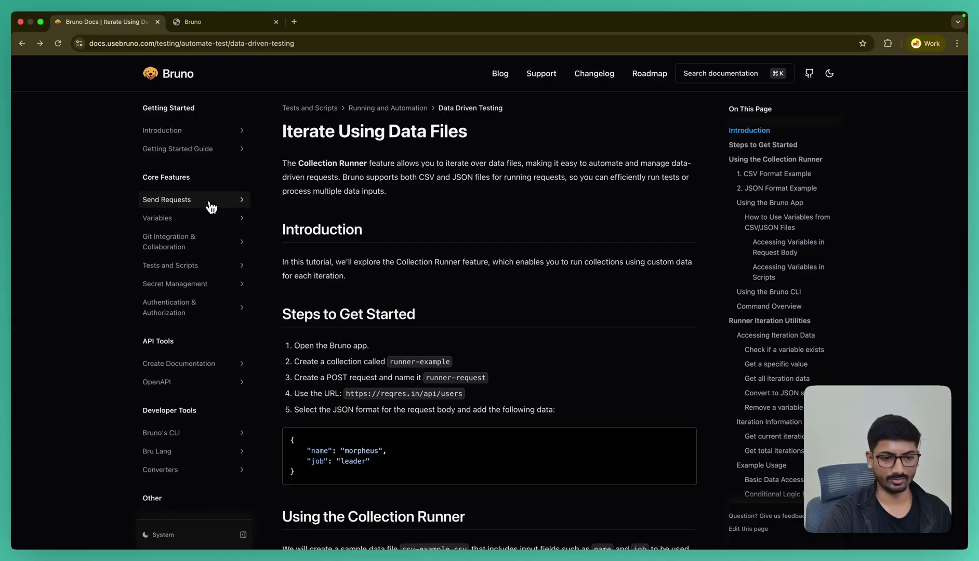
pyautogui.click(194, 269)
pyautogui.click(178, 335)
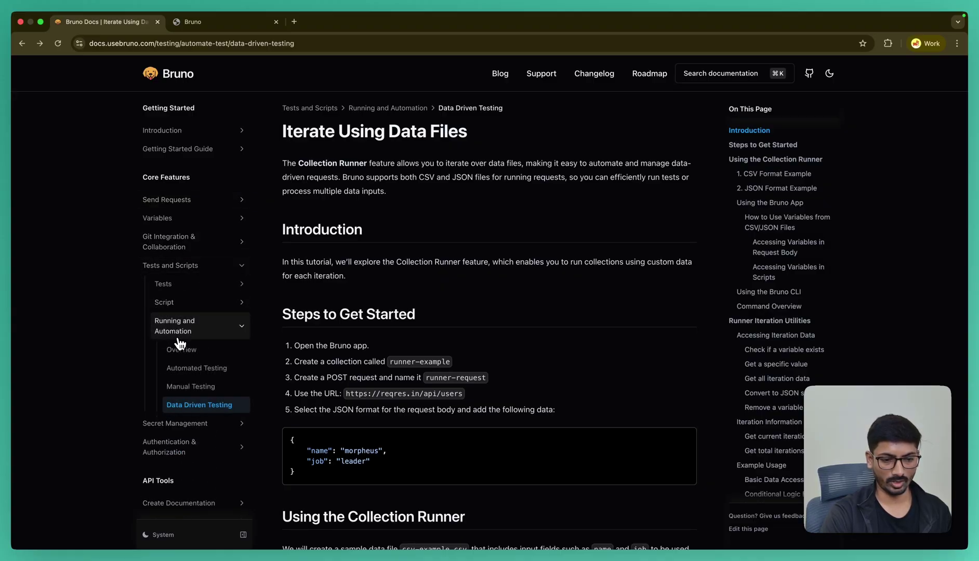
# Open the Manual Testing docs page and read through its tag filtering and request reordering sections
pyautogui.scroll(-1, 185, 343)
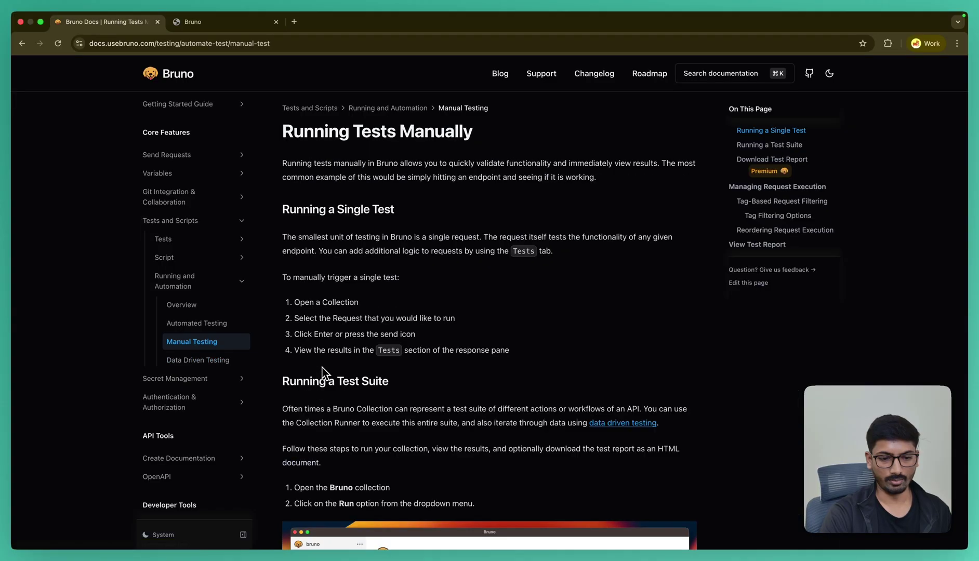
pyautogui.scroll(-20, 322, 366)
pyautogui.scroll(15, 322, 372)
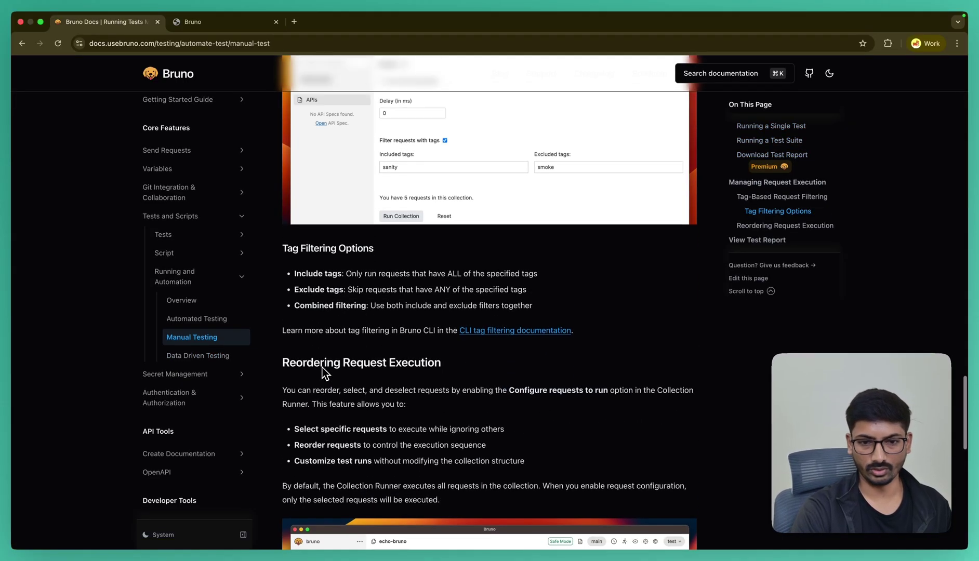
pyautogui.scroll(-1, 322, 372)
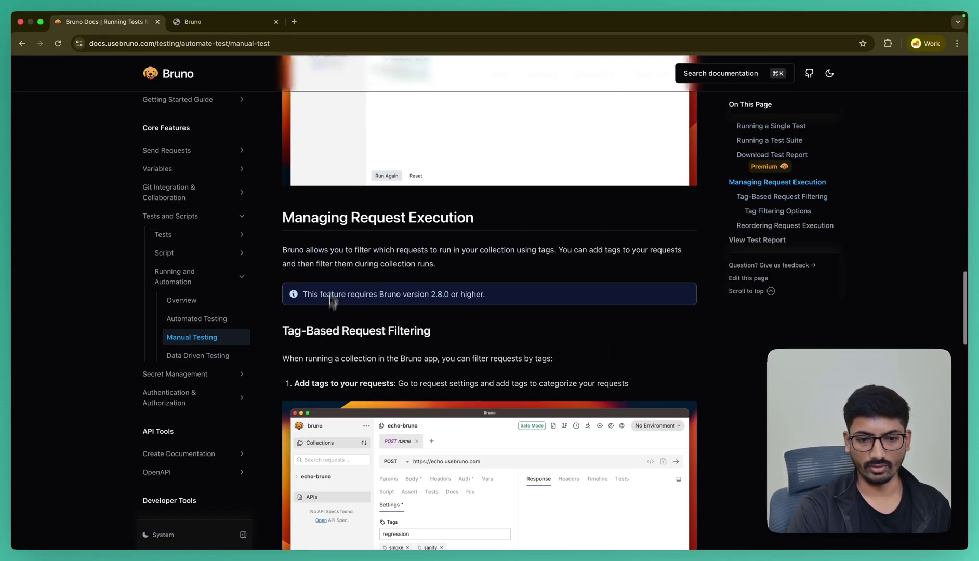
pyautogui.scroll(-5, 301, 249)
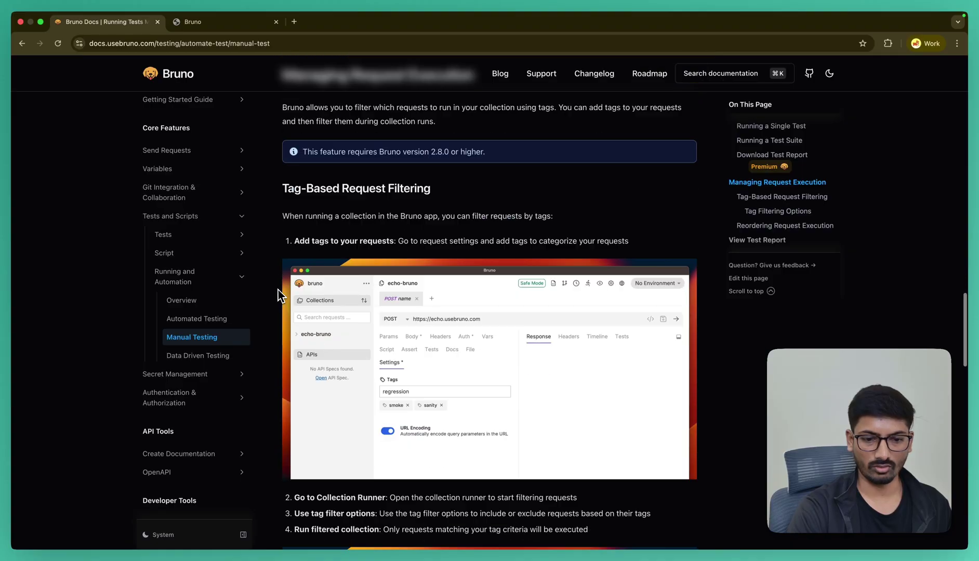
pyautogui.scroll(-4, 488, 312)
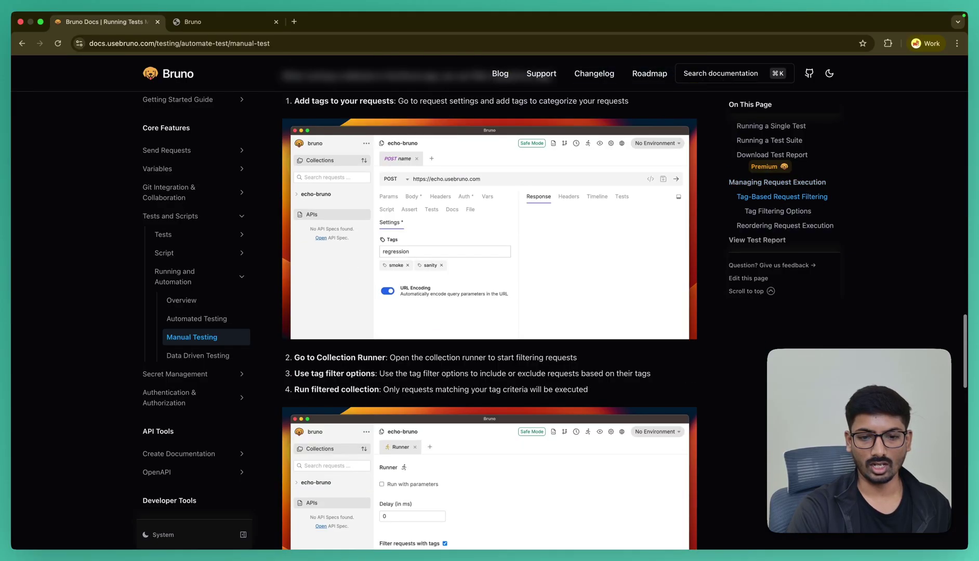
pyautogui.scroll(-9, 488, 312)
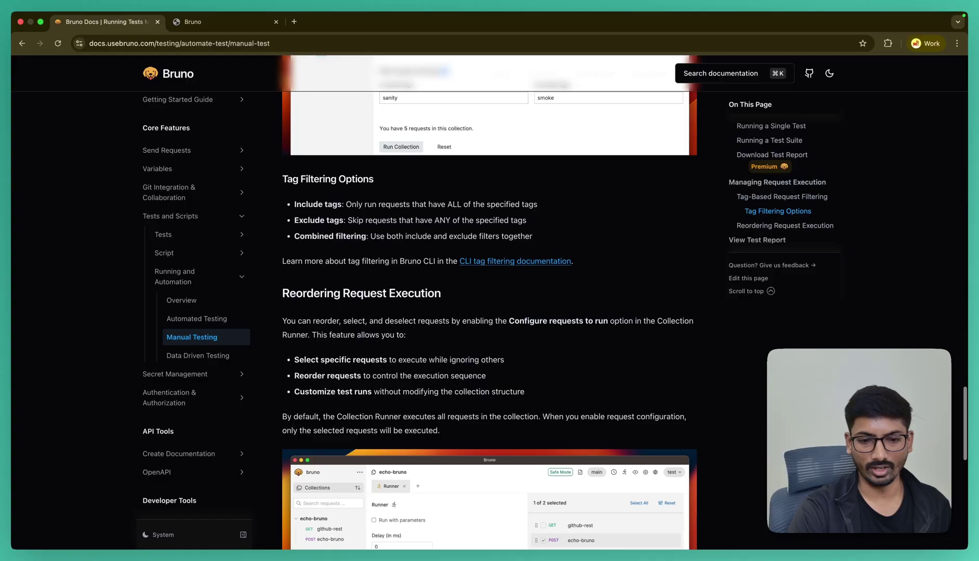
pyautogui.scroll(2, 489, 301)
pyautogui.scroll(-5, 489, 302)
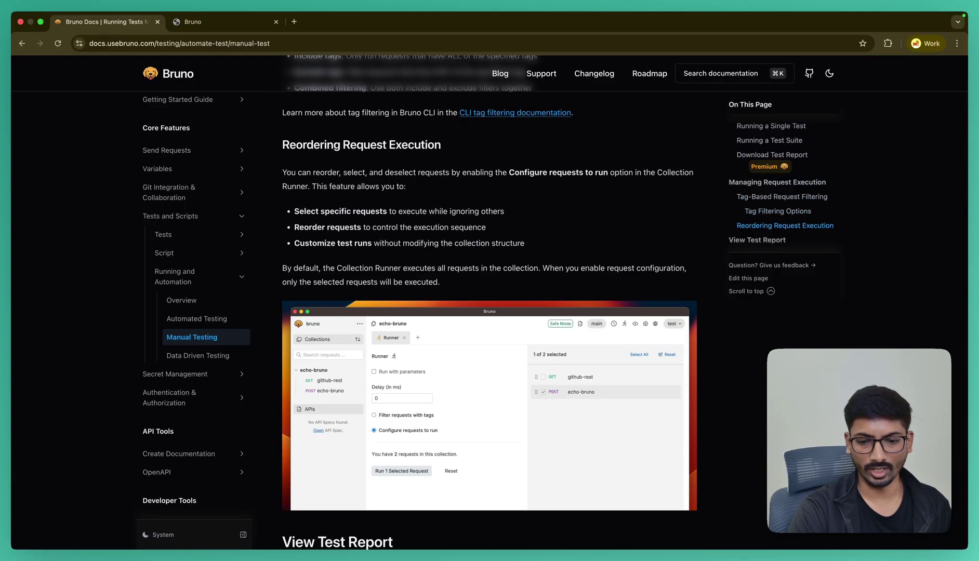
# Review the Managing Request Execution section again, focusing on the Tag-Based Request Filtering instructions
pyautogui.scroll(10, 489, 301)
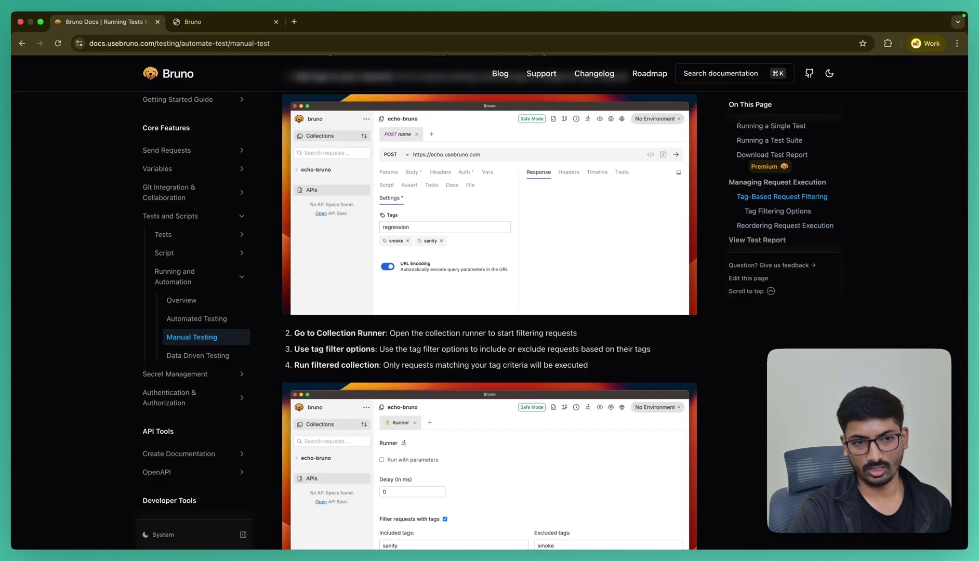
pyautogui.scroll(2, 489, 302)
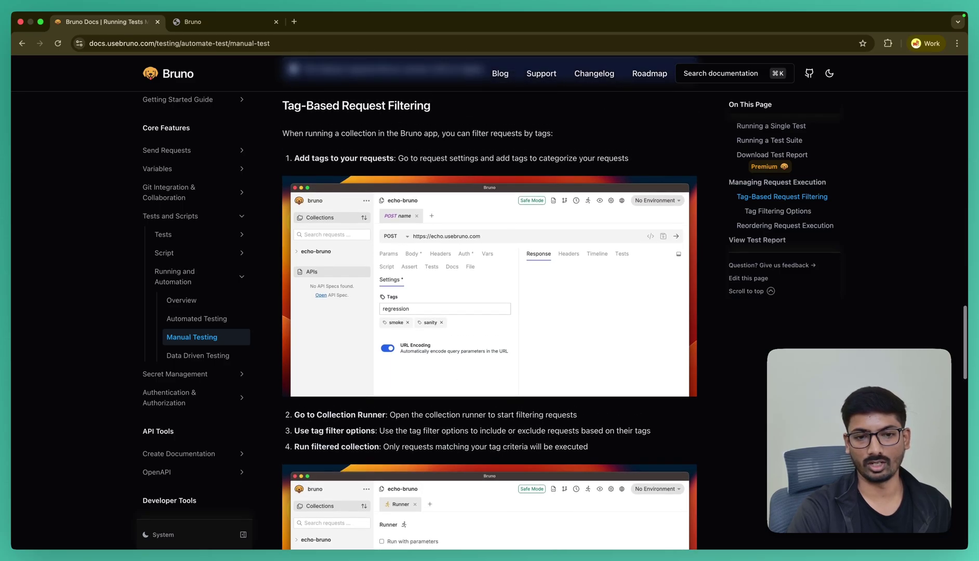
pyautogui.scroll(2, 489, 301)
pyautogui.scroll(2, 280, 291)
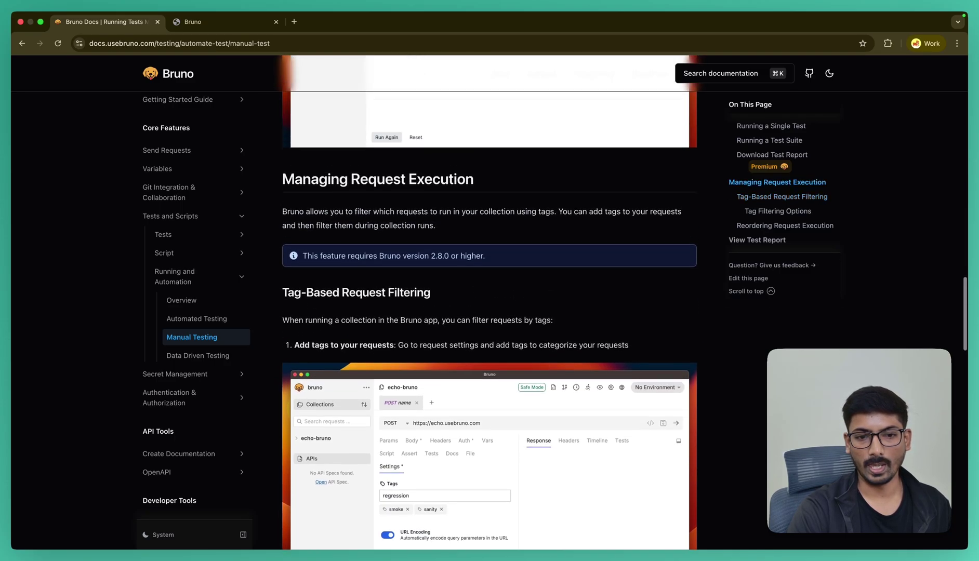
pyautogui.scroll(-2, 280, 291)
pyautogui.scroll(-4, 278, 293)
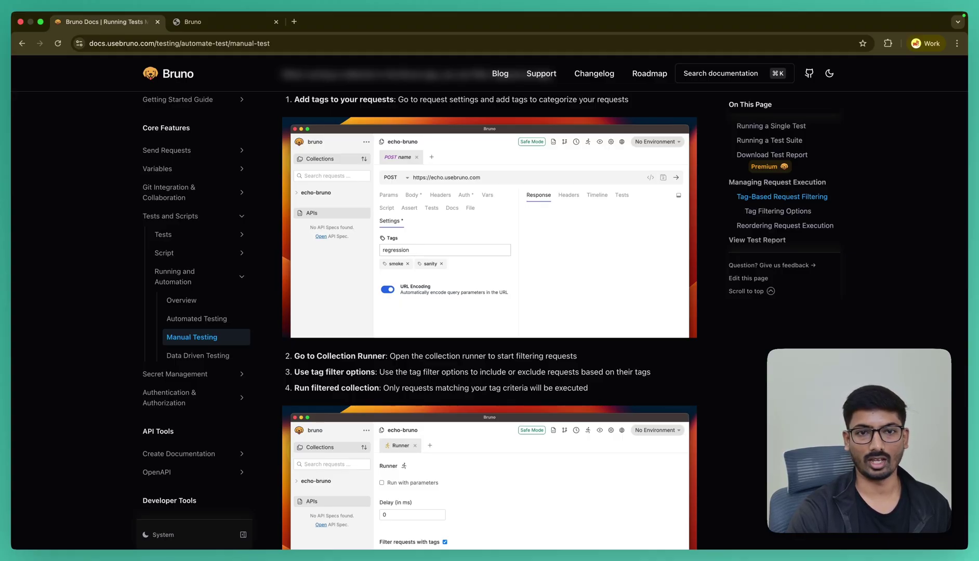
pyautogui.scroll(-6, 500, 257)
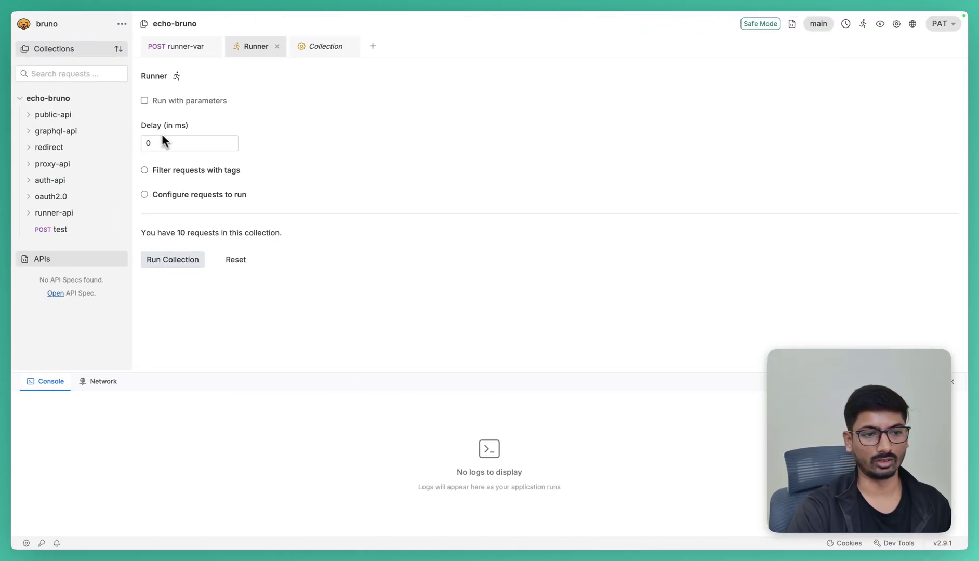
# Switch to Bruno, delete the assertion from the test request in echo-bruno, and save the request
pyautogui.click(60, 230)
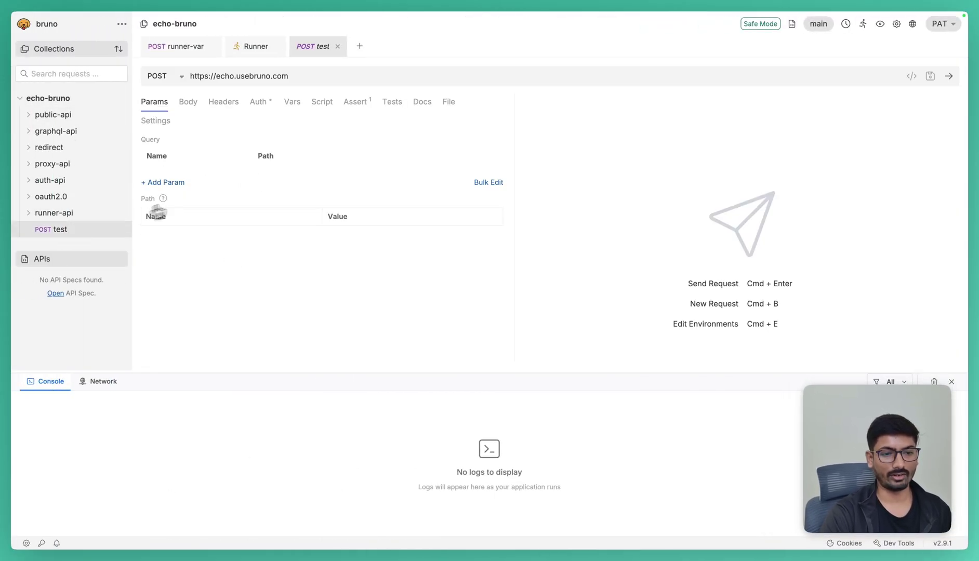
pyautogui.press('super+s')
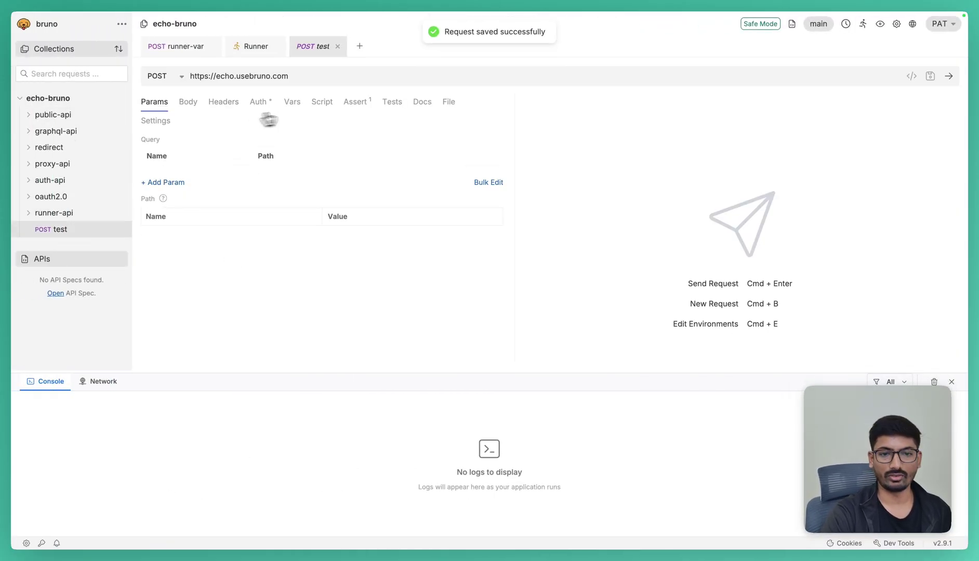
pyautogui.click(358, 102)
pyautogui.click(447, 175)
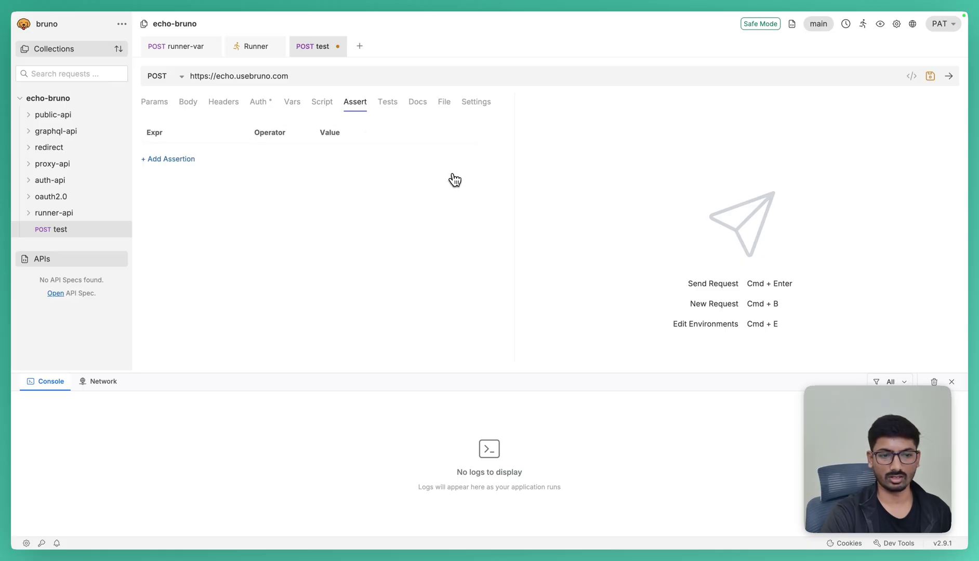
pyautogui.press('super+s')
pyautogui.press('super+s')
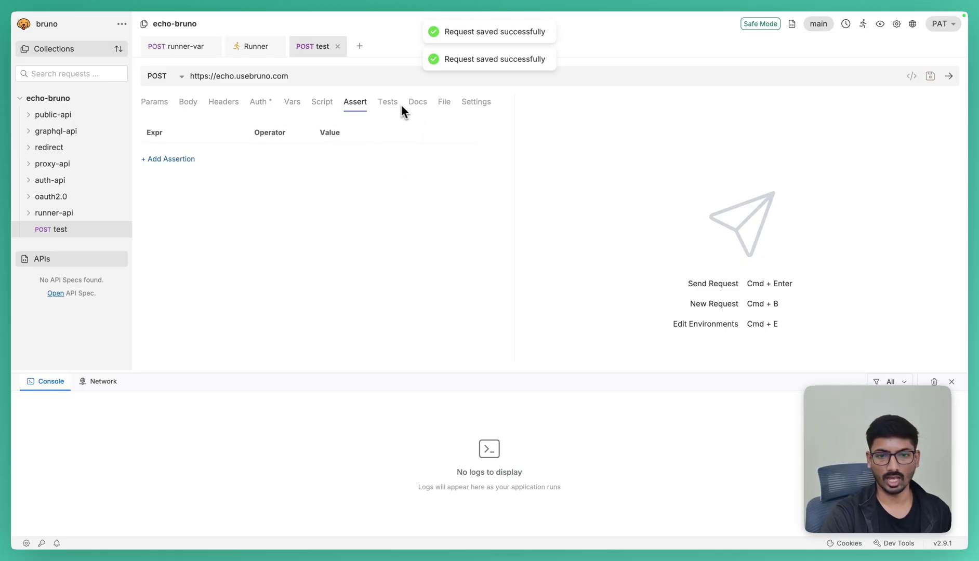
# Add the tag "sanity" in the test request's settings
pyautogui.click(475, 106)
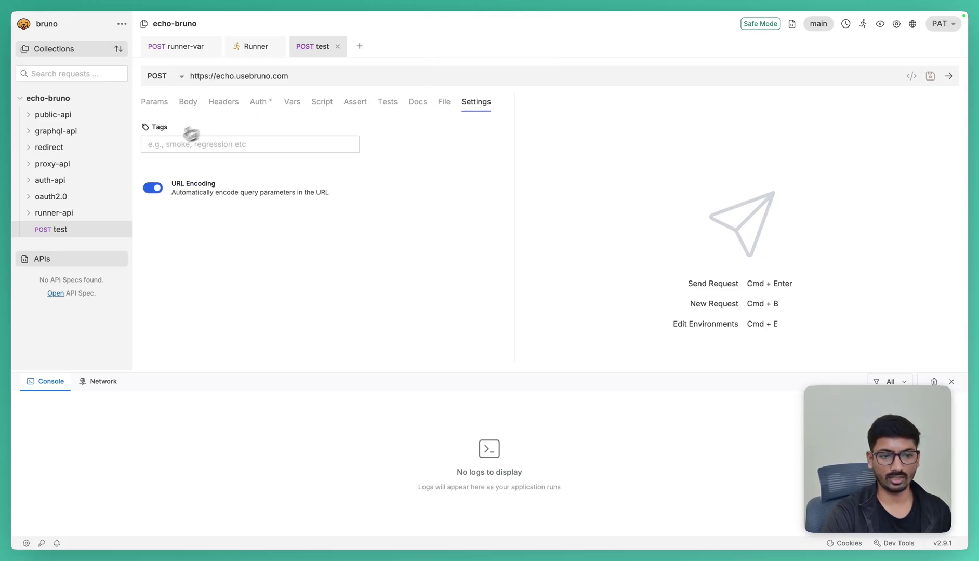
pyautogui.click(163, 144)
pyautogui.write('sanity')
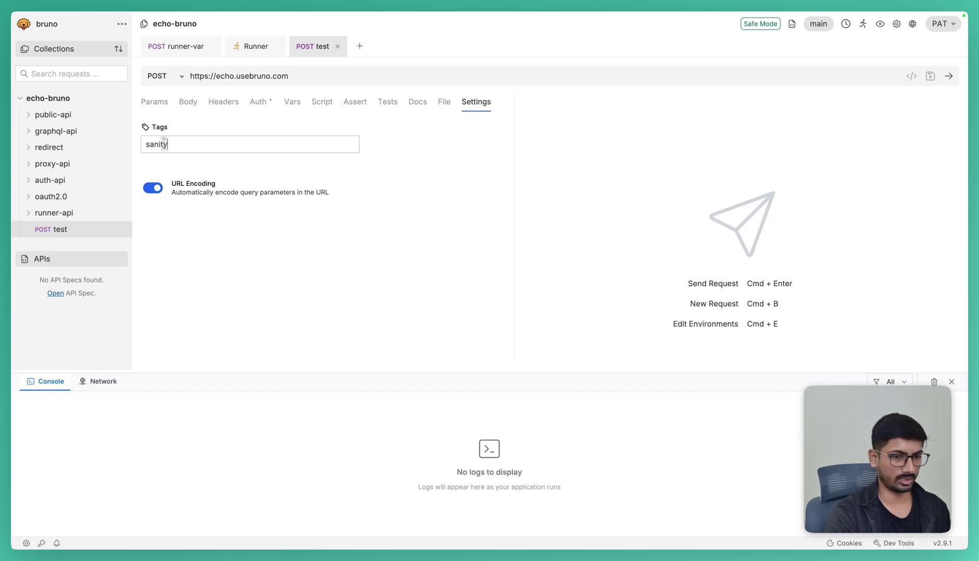
pyautogui.press('Return')
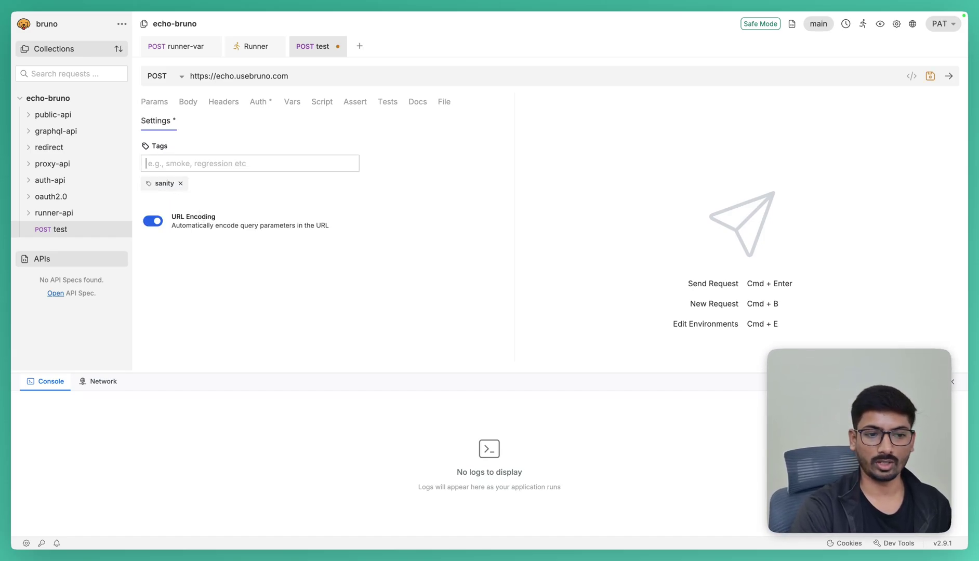
# Expand the runner-api folder and save both the runner-var request and the tagged test request
pyautogui.click(81, 215)
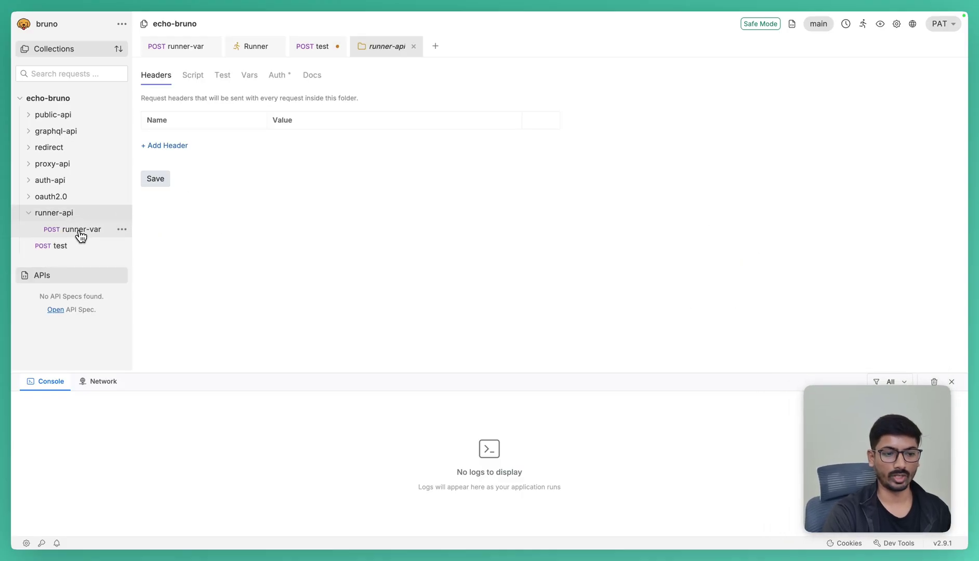
pyautogui.click(81, 232)
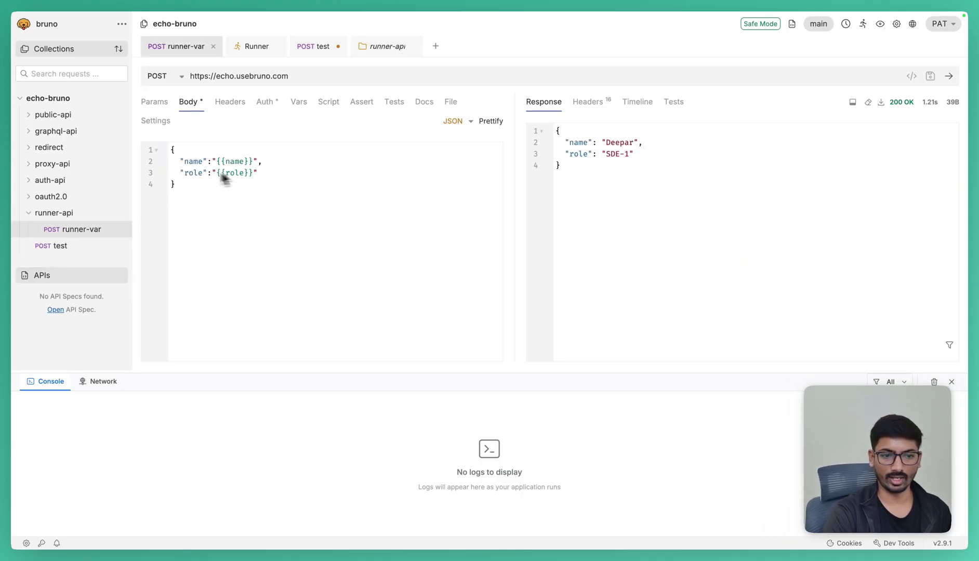
pyautogui.hotkey('ctrl', 's')
pyautogui.hotkey('ctrl', 's')
pyautogui.click(319, 49)
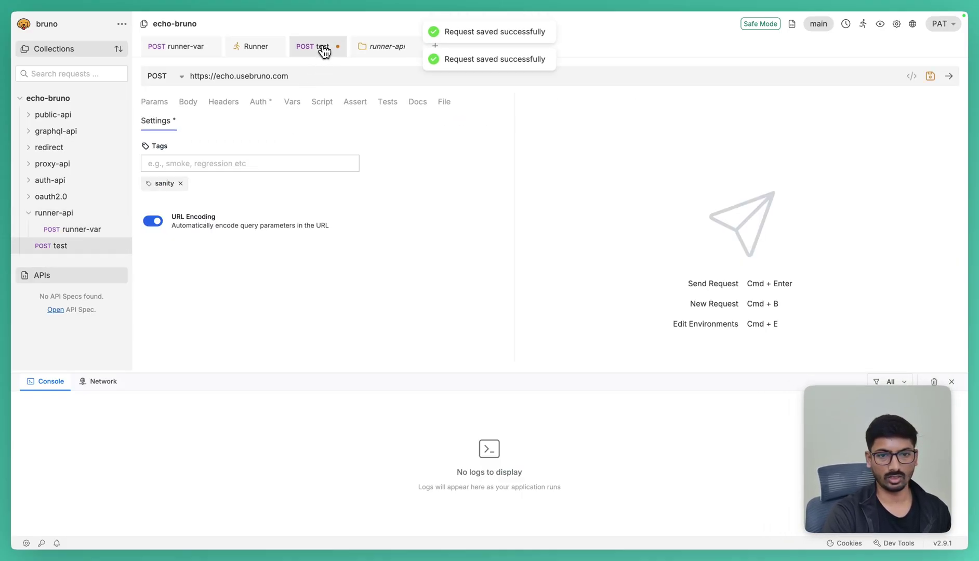
pyautogui.press('super+s')
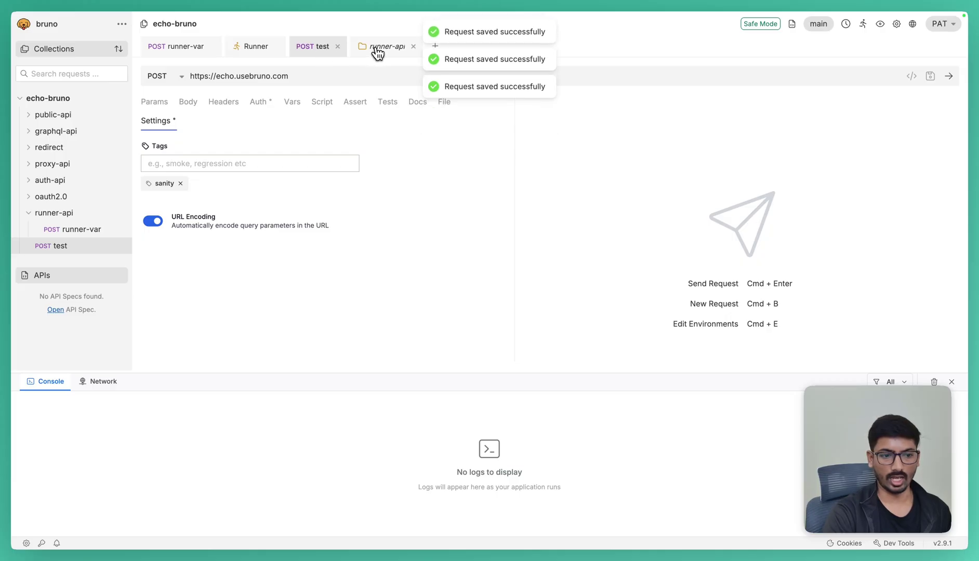
# Add the tag "smoke" in the runner-var request's settings and save the request
pyautogui.click(78, 230)
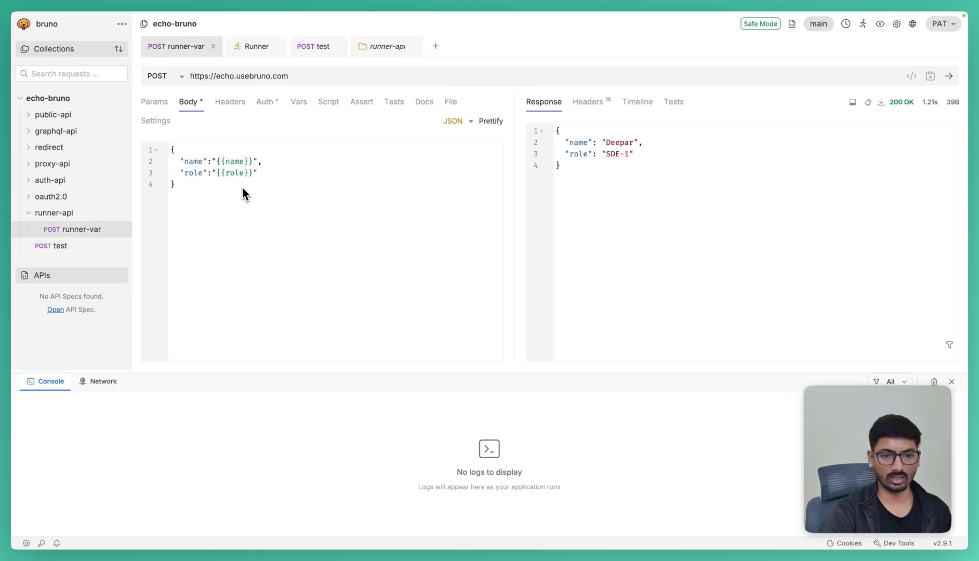
pyautogui.click(155, 121)
pyautogui.click(176, 163)
pyautogui.write('sm')
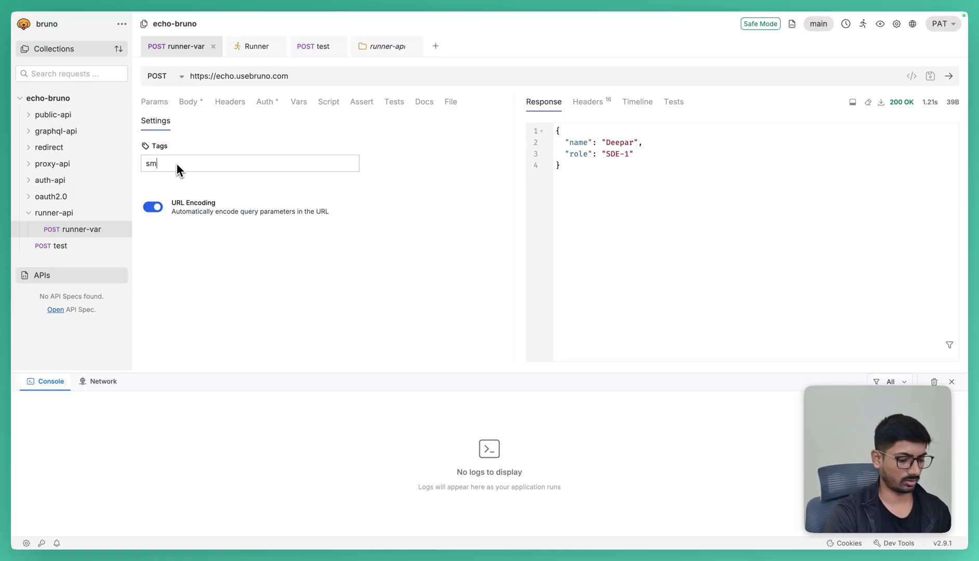
pyautogui.write('oke')
pyautogui.press('BackSpace')
pyautogui.write('ke')
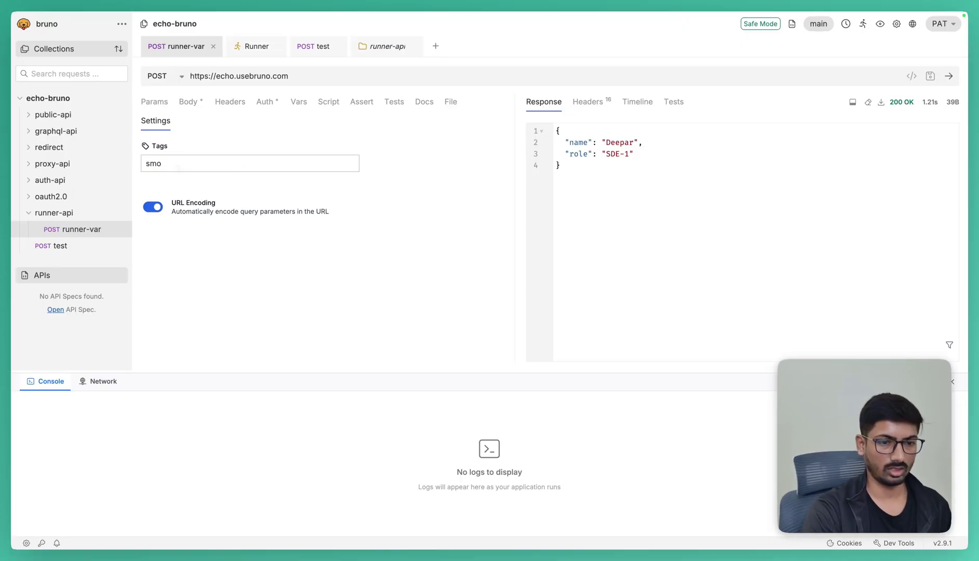
pyautogui.press('Return')
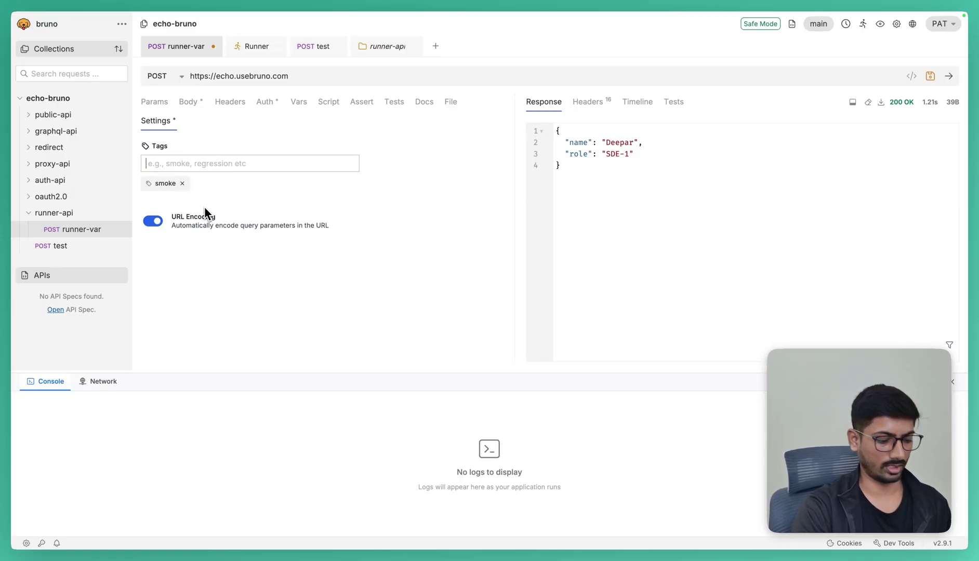
pyautogui.hotkey('ctrl', 's')
pyautogui.hotkey('ctrl', 's')
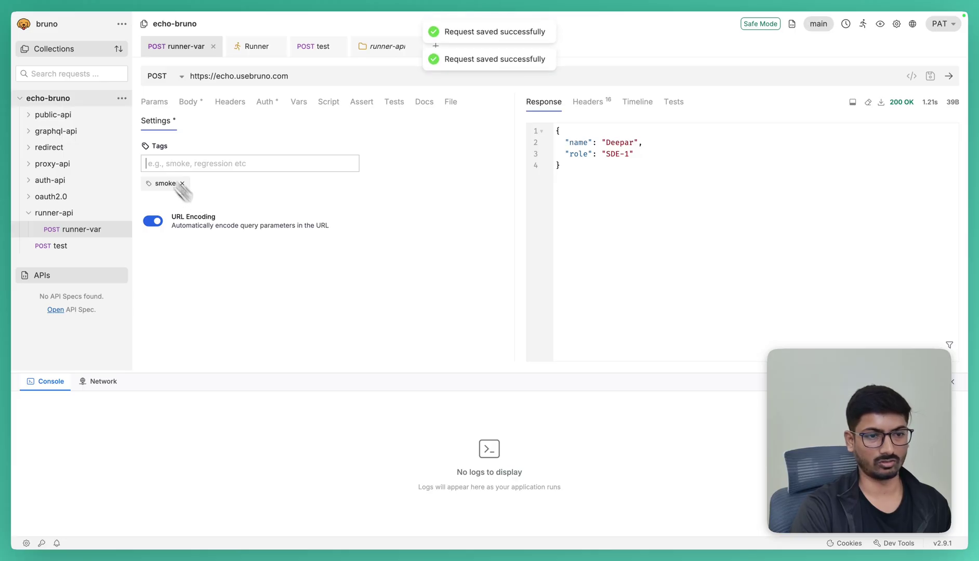
# Open the echo-bruno collection runner and enable running with parameters using the test-data.csv file
pyautogui.click(122, 98)
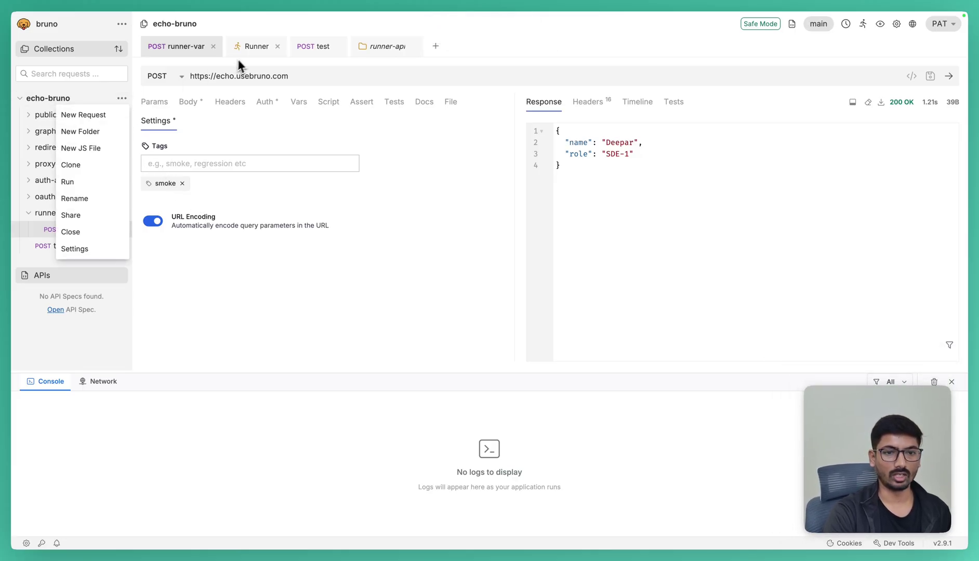
pyautogui.click(96, 181)
pyautogui.click(144, 101)
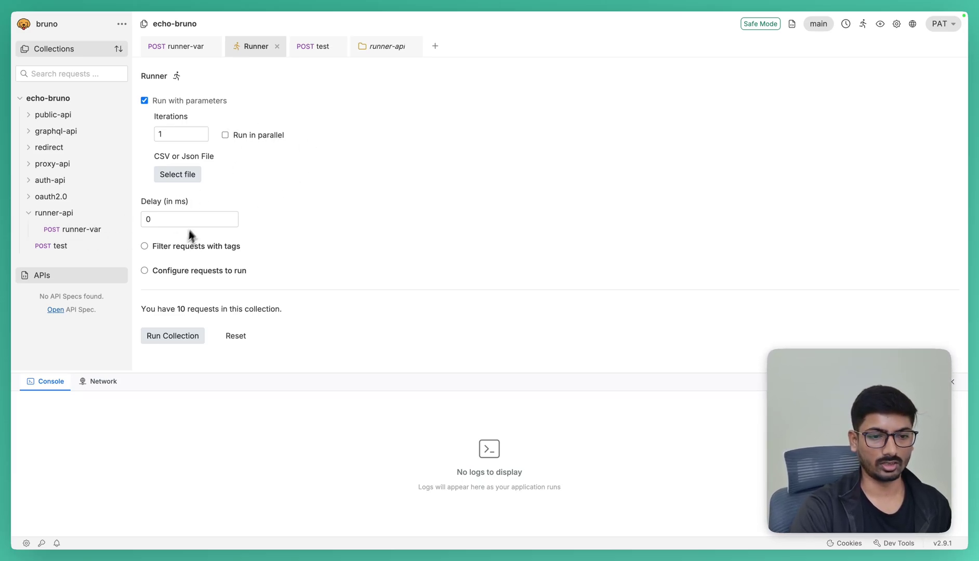
pyautogui.click(183, 177)
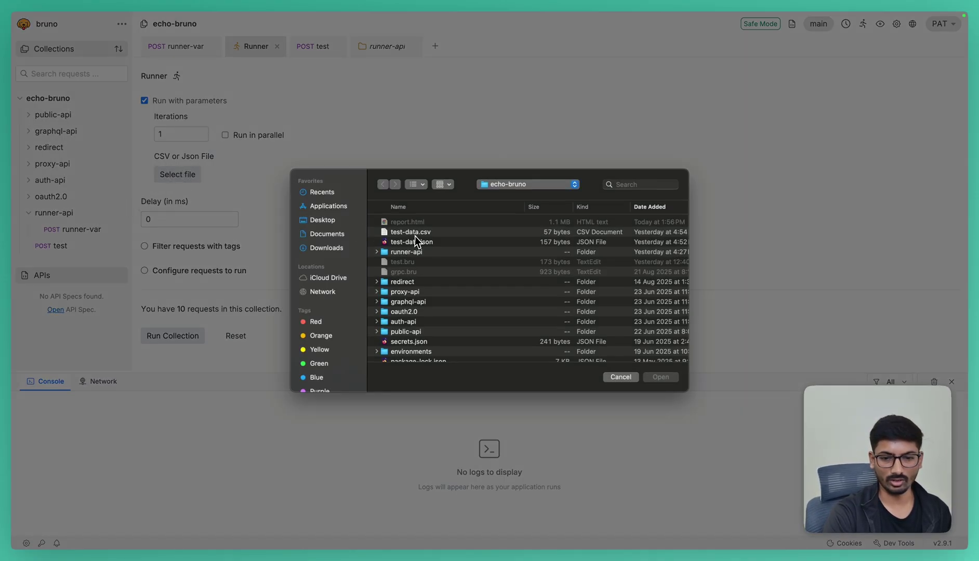
pyautogui.click(415, 233)
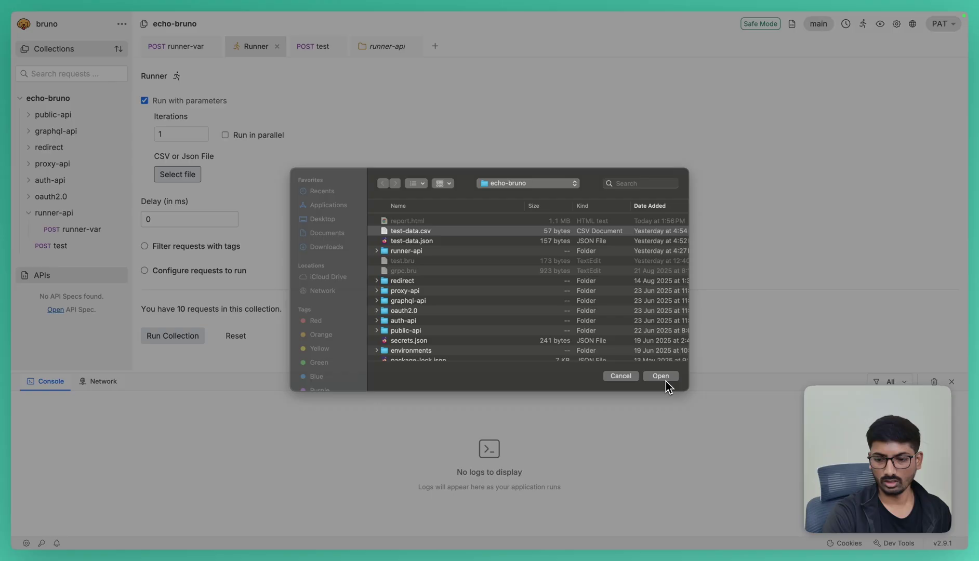
pyautogui.click(665, 378)
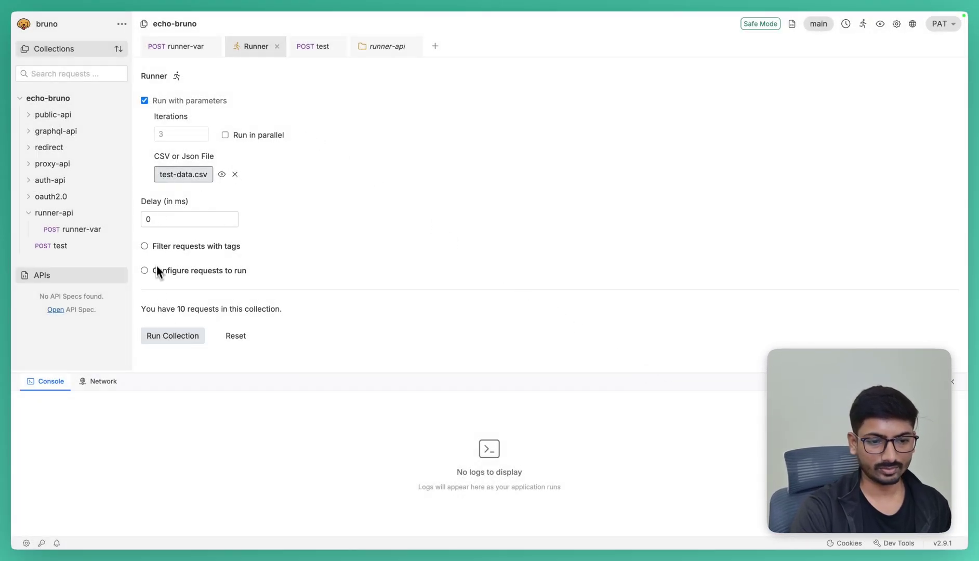
# Enable filtering requests with tags in the runner and check the tags assigned to the test and runner-var requests
pyautogui.click(145, 246)
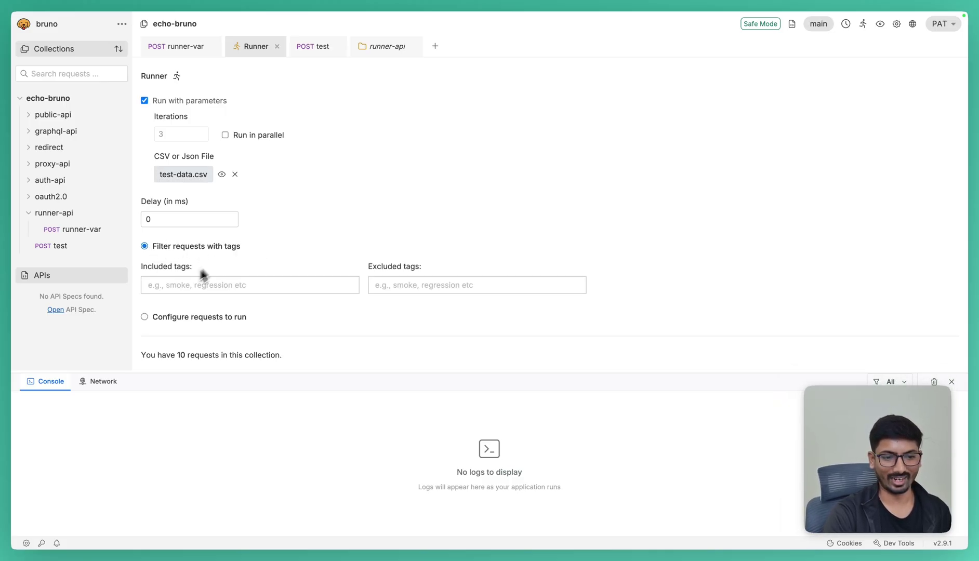
pyautogui.click(169, 286)
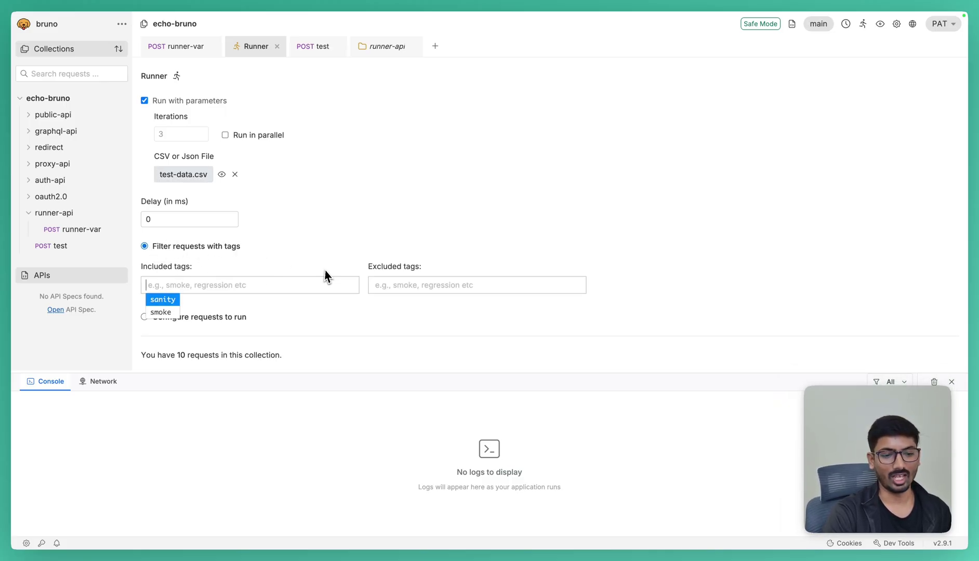
pyautogui.click(61, 246)
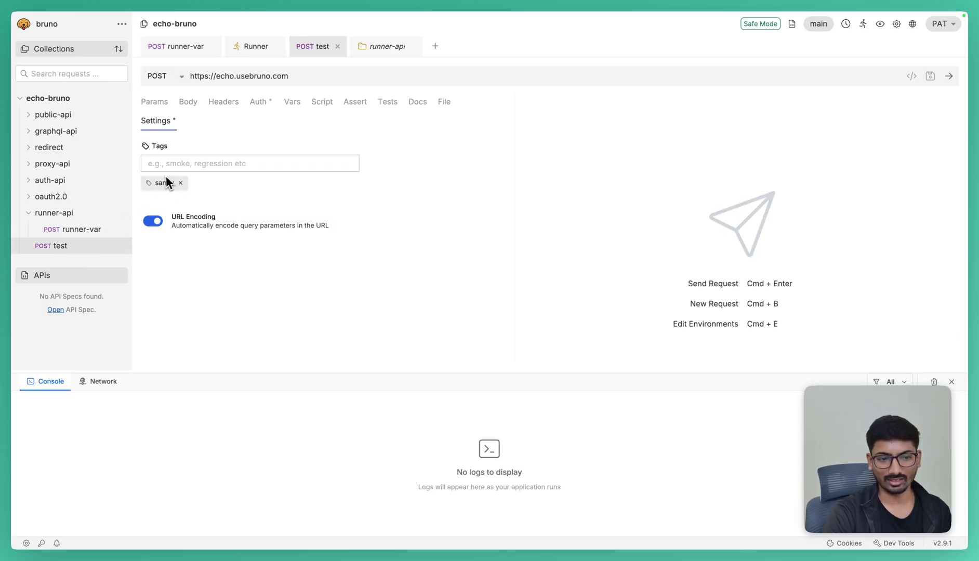
pyautogui.click(62, 229)
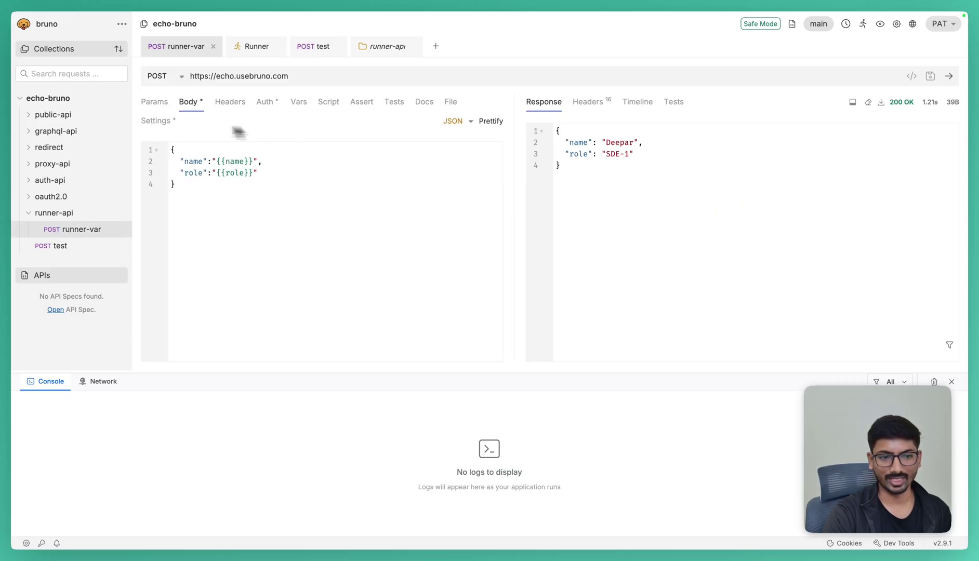
pyautogui.click(159, 122)
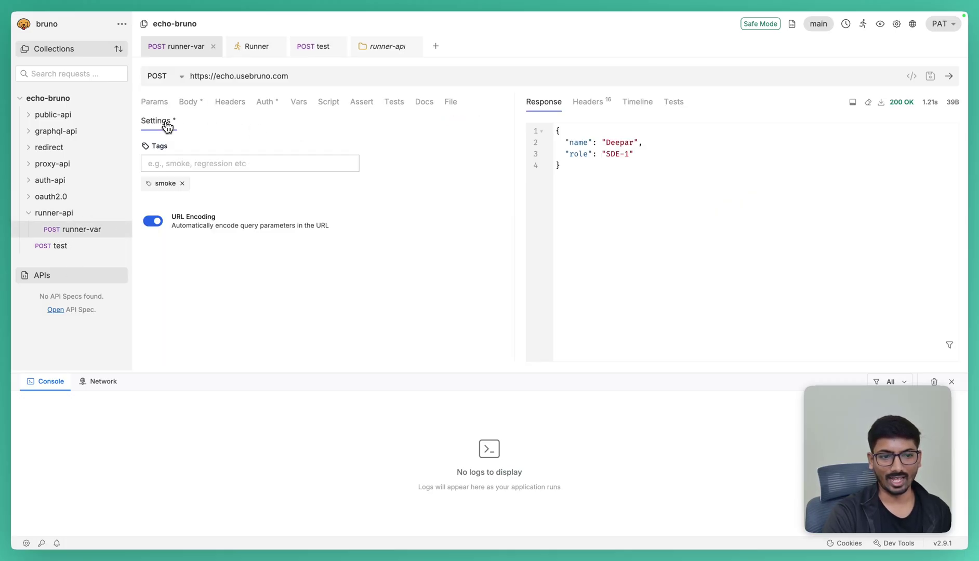
pyautogui.click(253, 50)
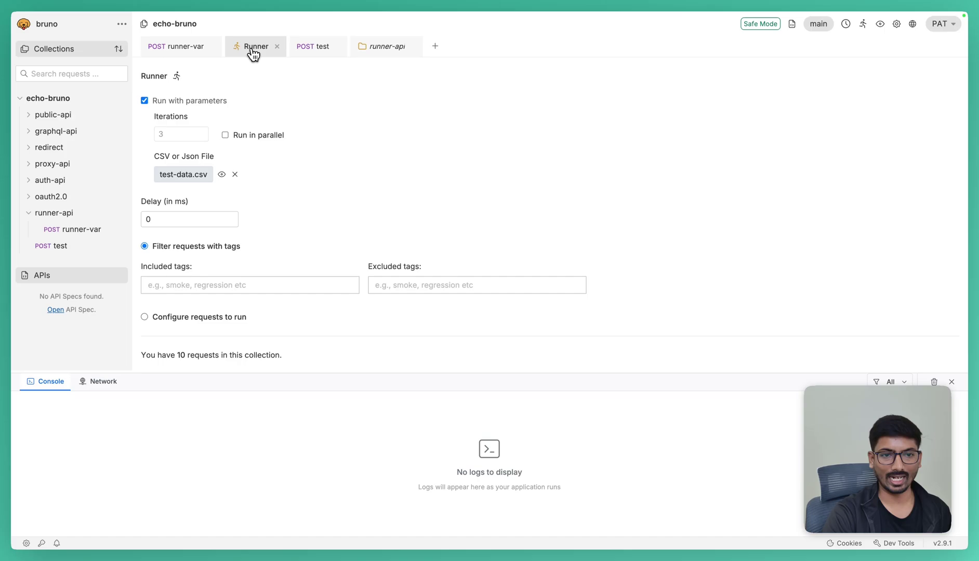
# Include the tag sanity and exclude the tag smoke in the runner's filter, and run the collection
pyautogui.click(152, 285)
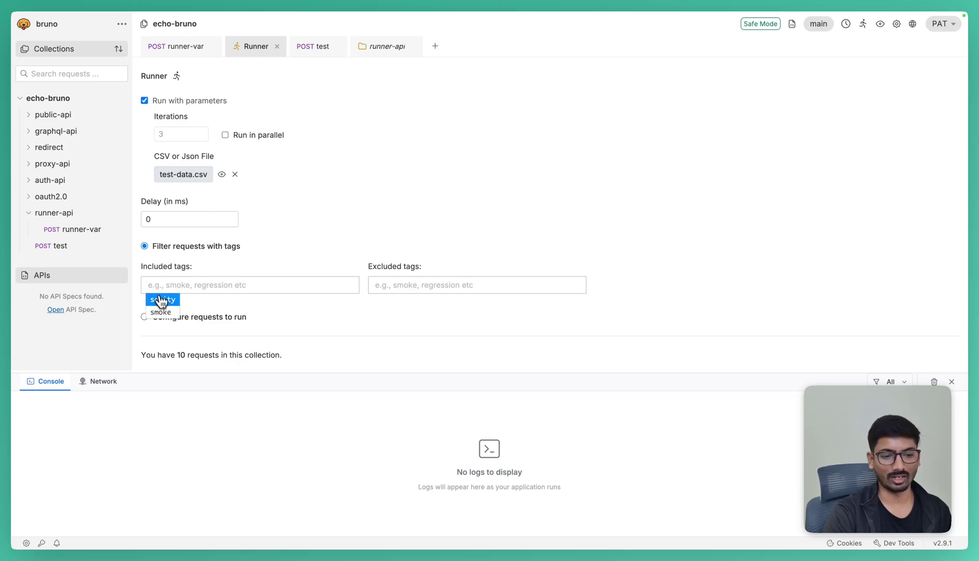
pyautogui.click(163, 300)
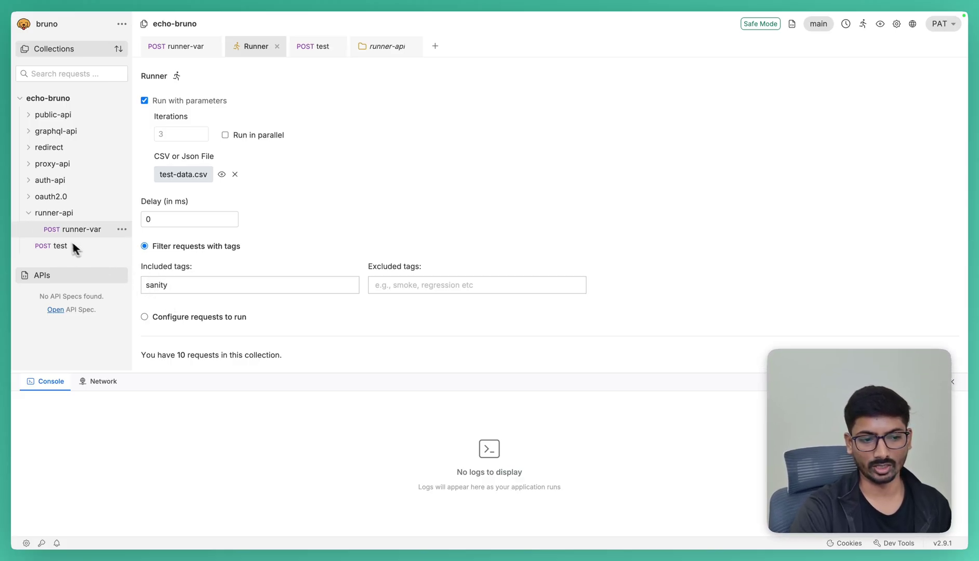
pyautogui.press('Return')
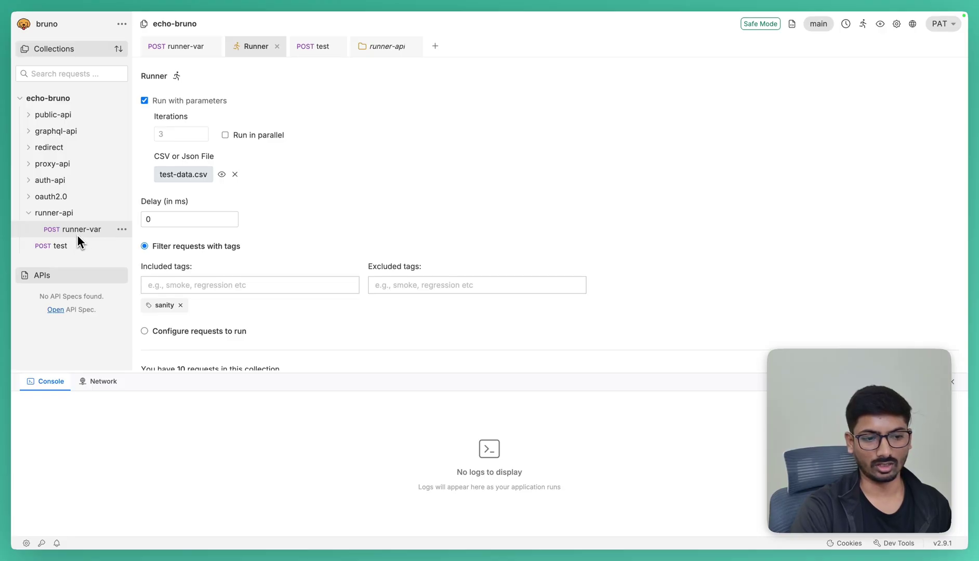
pyautogui.click(385, 286)
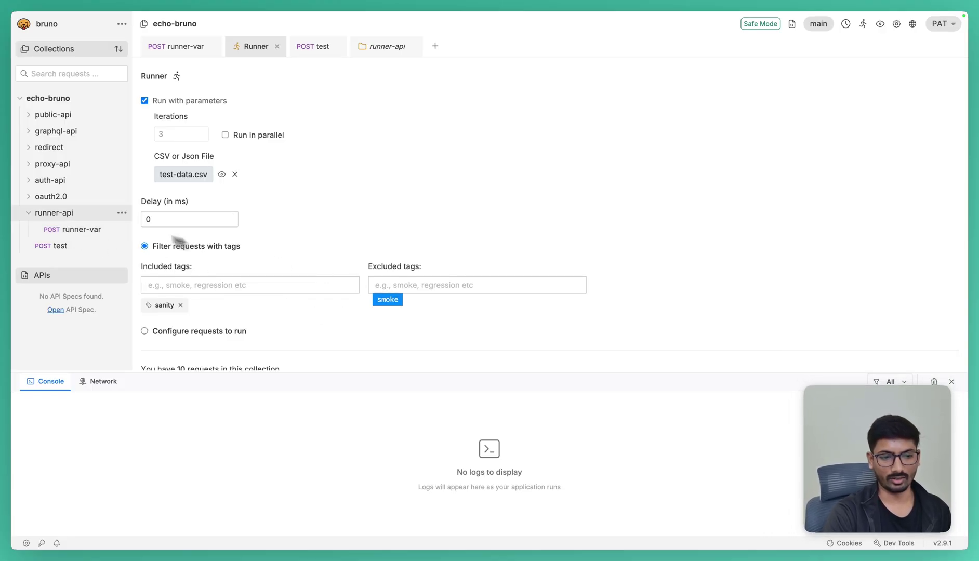
pyautogui.click(394, 301)
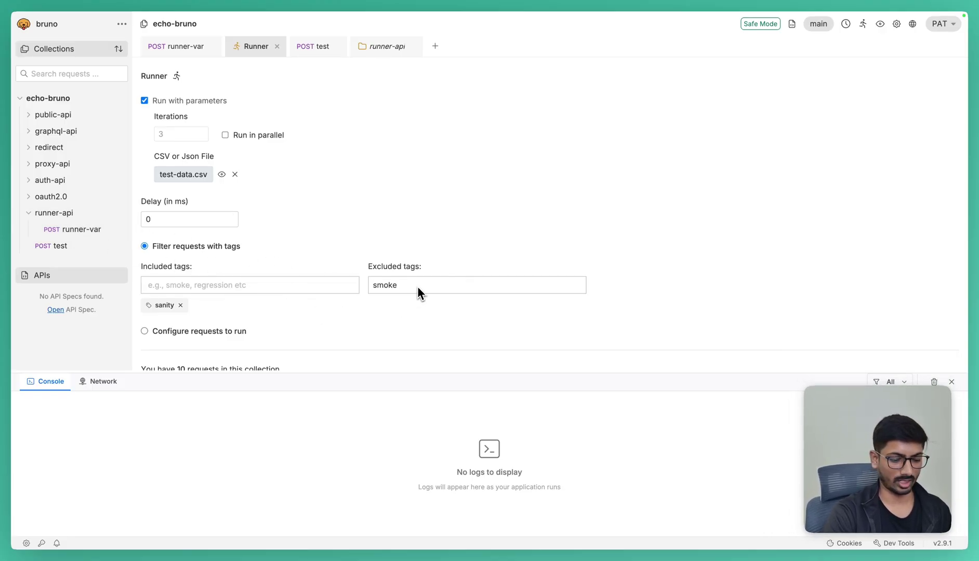
pyautogui.press('Return')
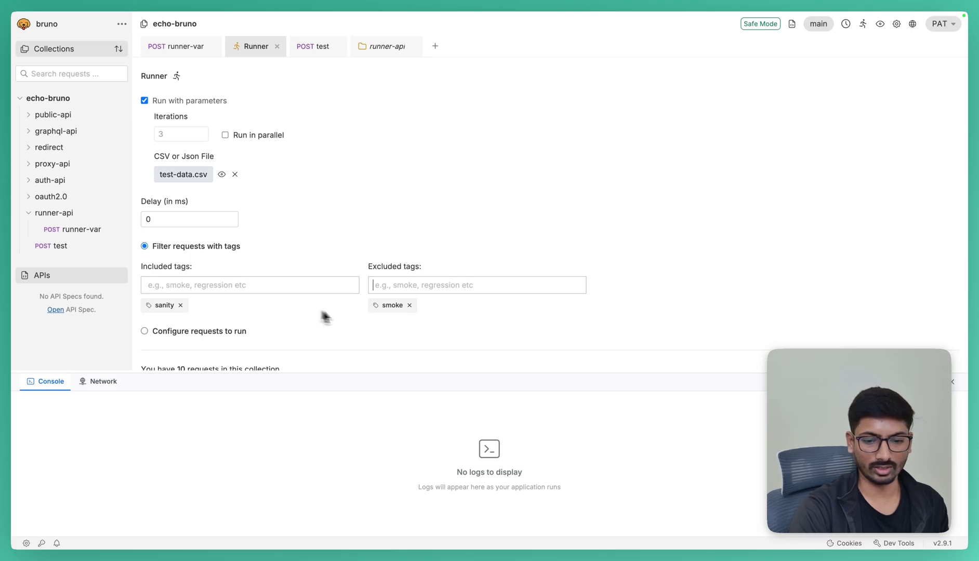
pyautogui.moveTo(378, 371); pyautogui.dragTo(360, 422)
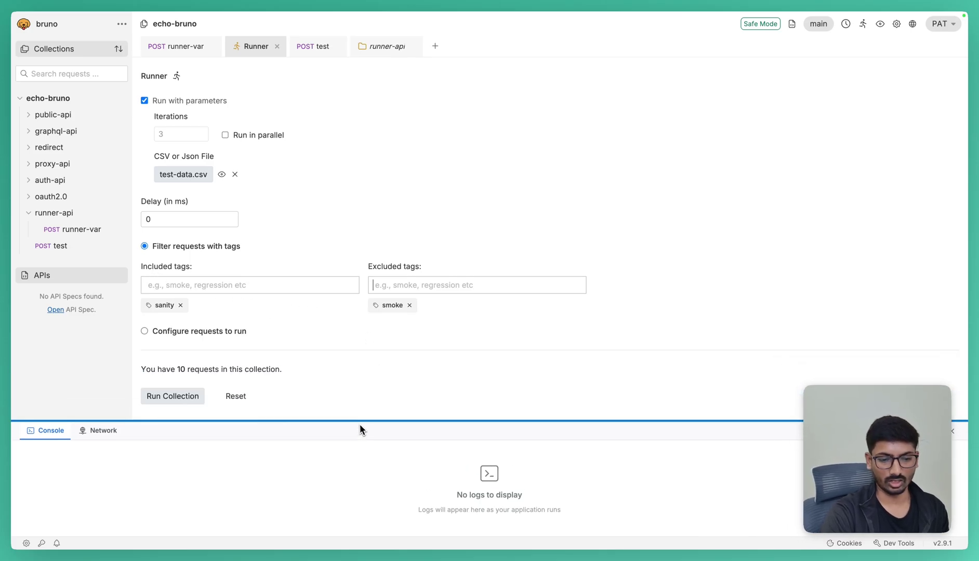
pyautogui.click(167, 405)
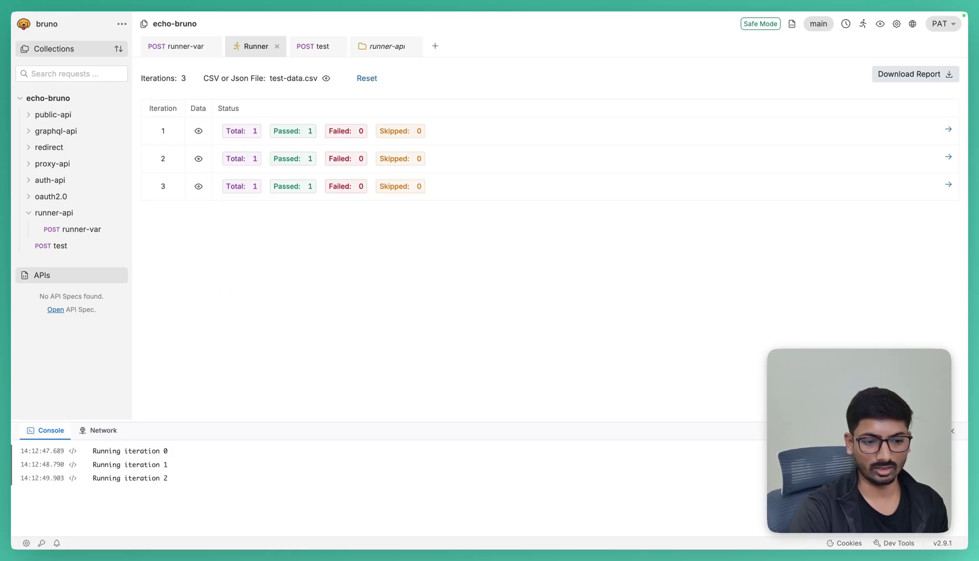
# Inspect the results of iterations 1 and 2, including the test request's response and the tags used
pyautogui.click(338, 138)
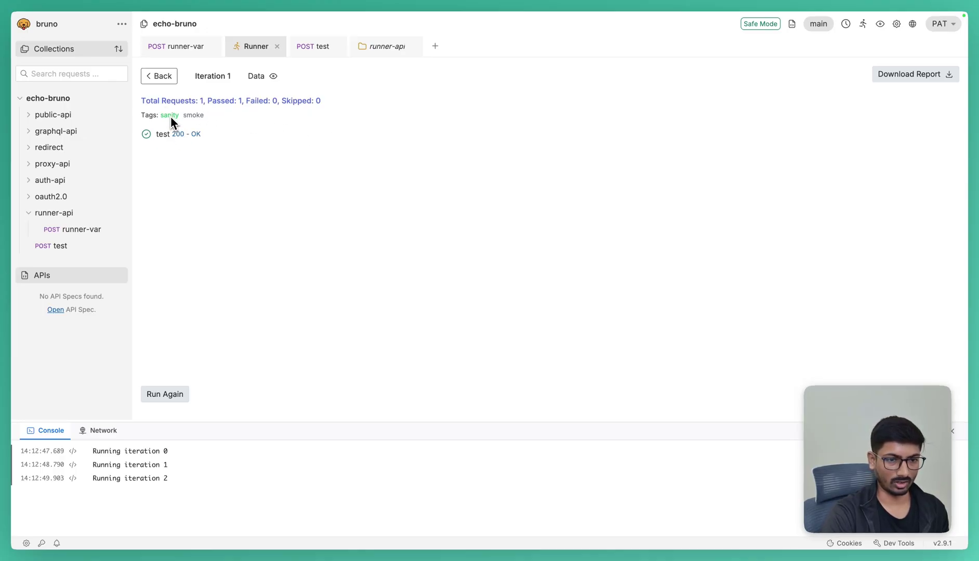
pyautogui.click(193, 138)
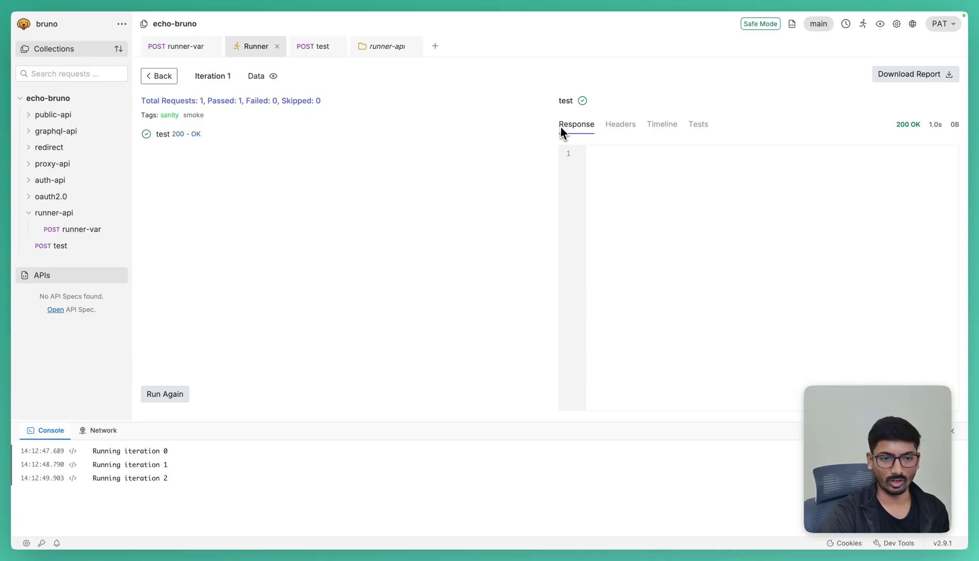
pyautogui.click(158, 77)
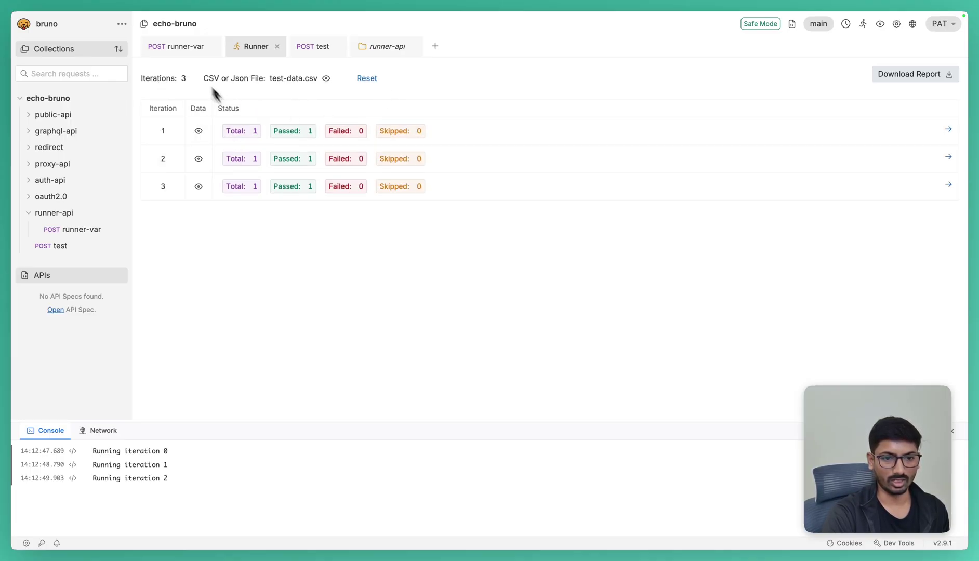
pyautogui.click(280, 159)
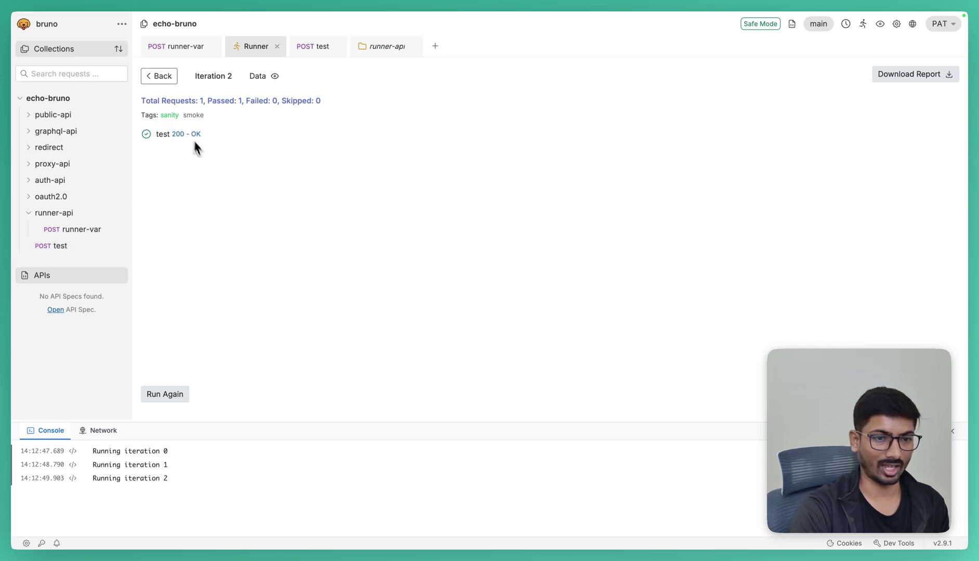
pyautogui.moveTo(161, 115); pyautogui.dragTo(229, 119)
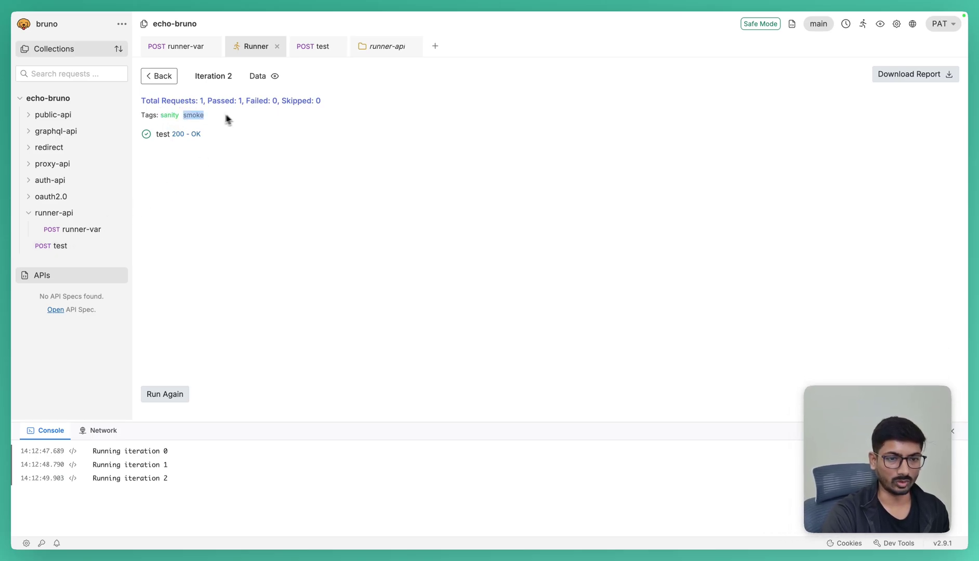
pyautogui.click(155, 77)
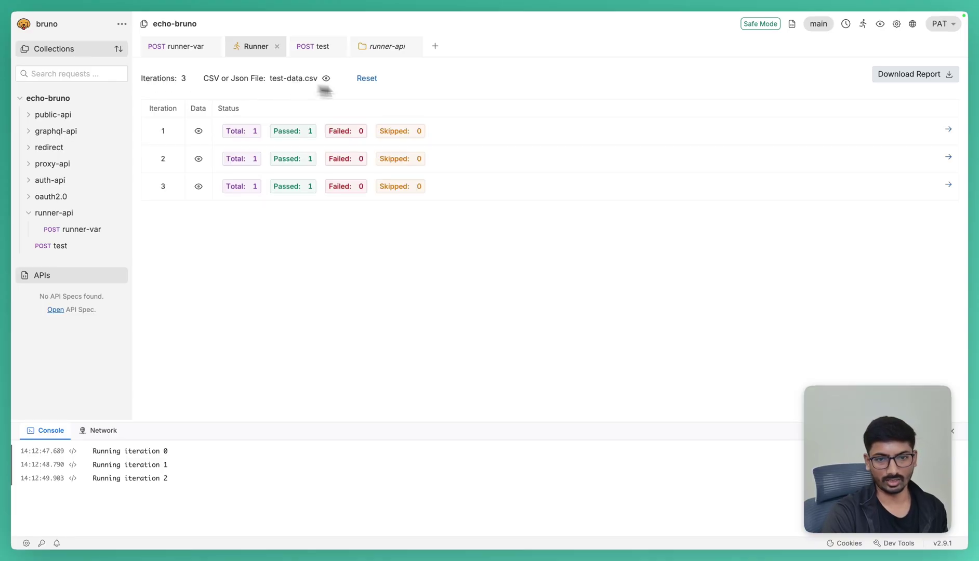
# Reset the runner and run only the echo-bruno and swapi requests through the configured request selection
pyautogui.click(371, 80)
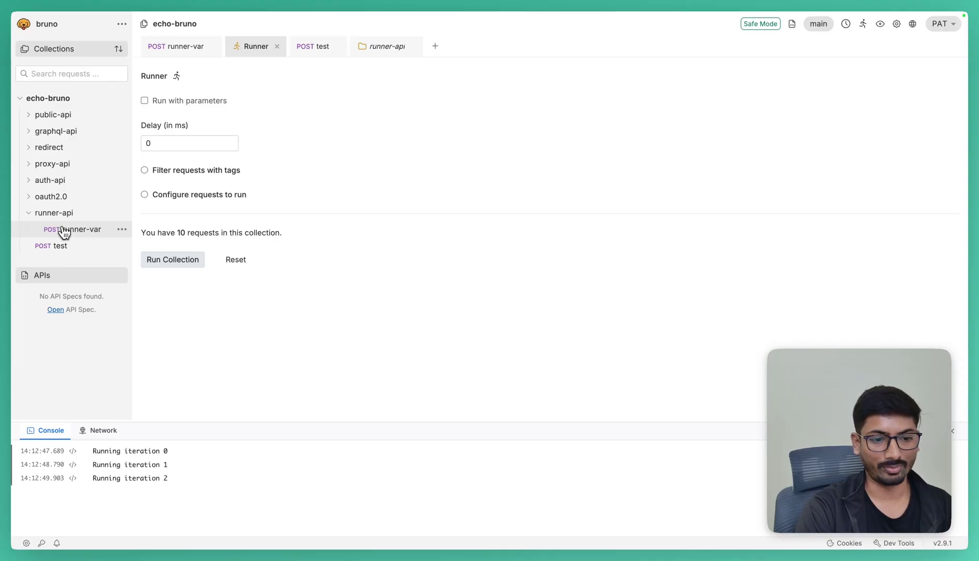
pyautogui.click(145, 171)
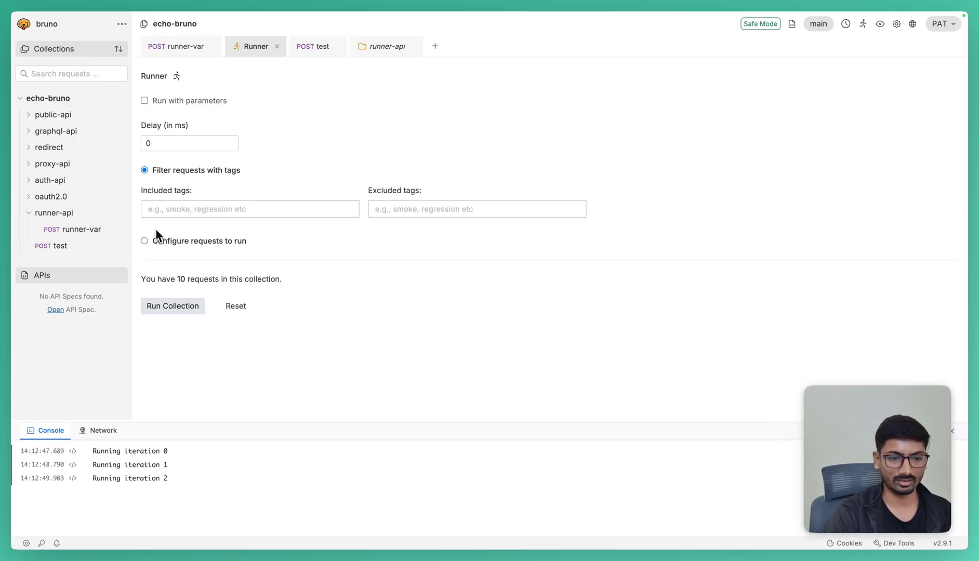
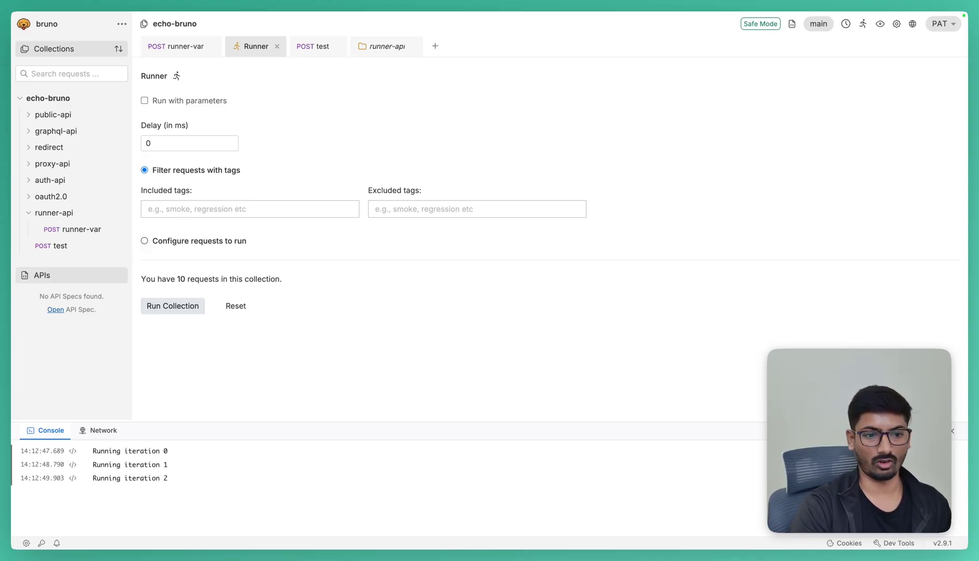
pyautogui.click(145, 243)
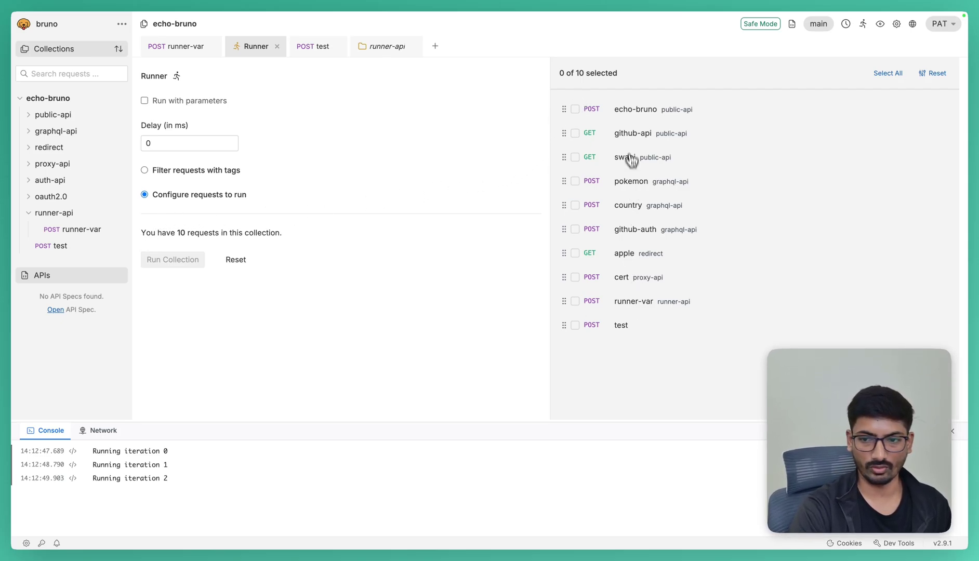
pyautogui.click(576, 110)
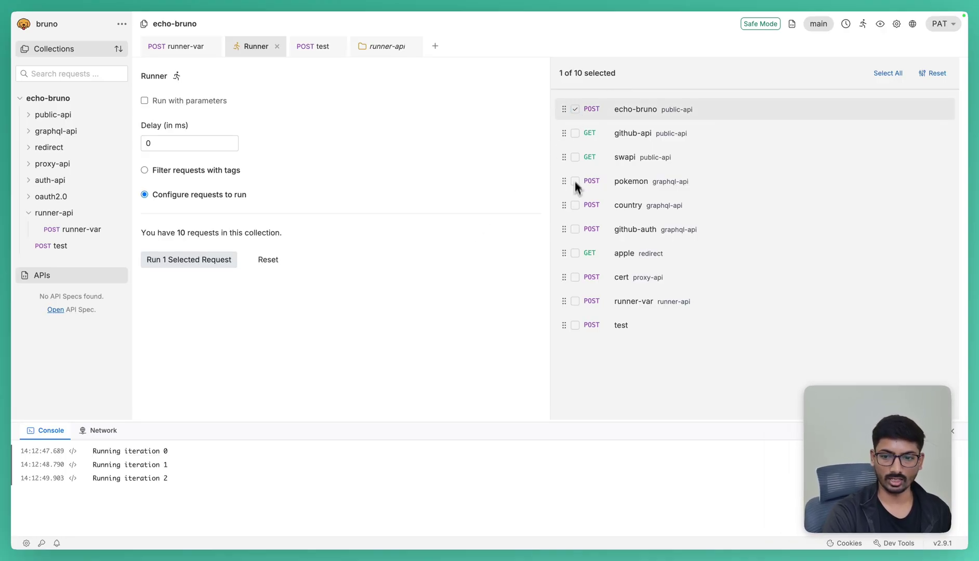
pyautogui.click(575, 159)
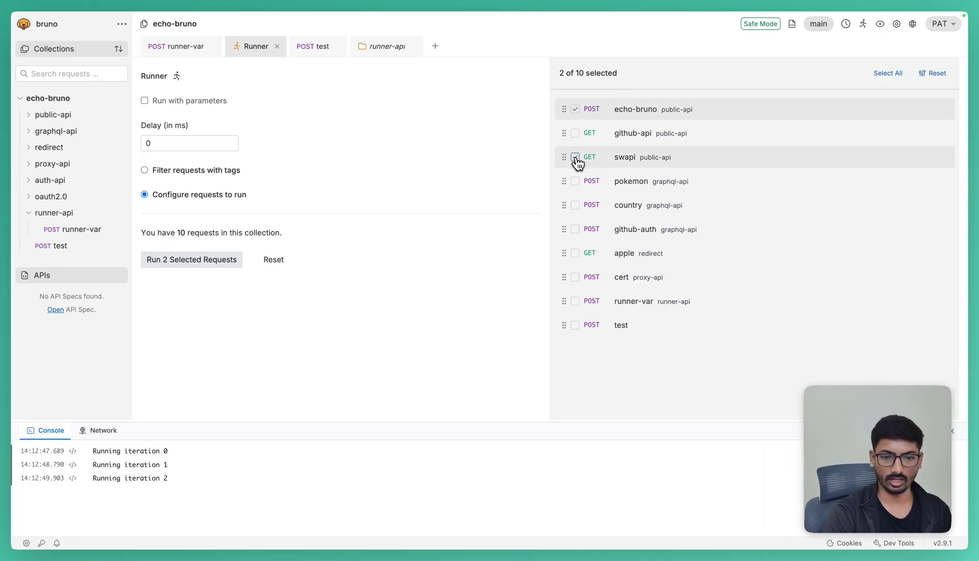
pyautogui.click(181, 265)
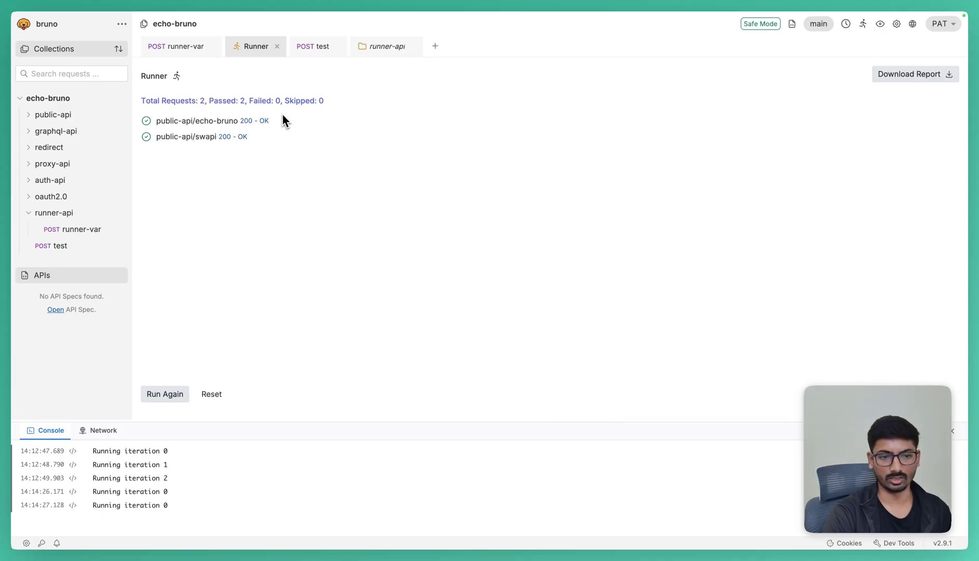
# Reset the runner, start a run of the entire collection and cancel its execution
pyautogui.click(211, 395)
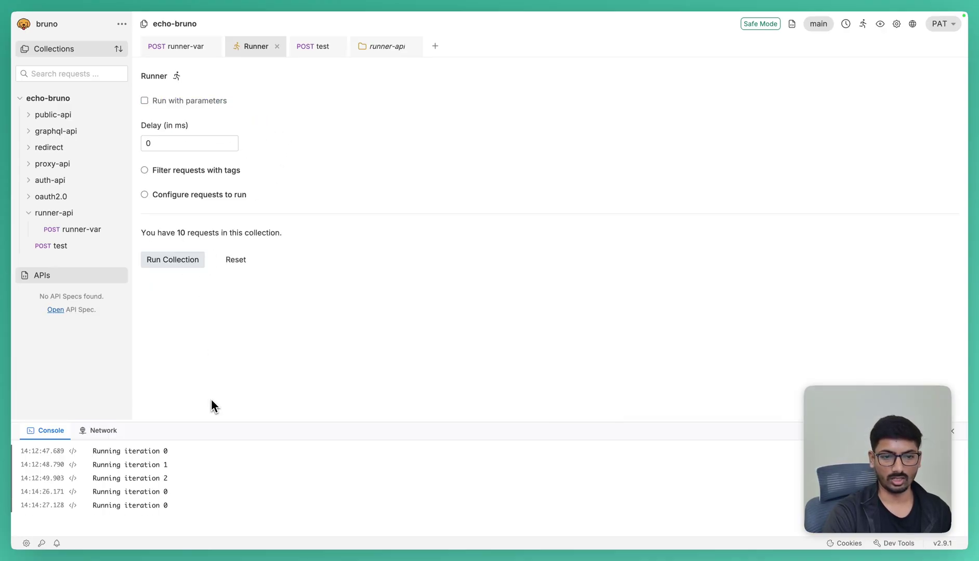
pyautogui.click(178, 259)
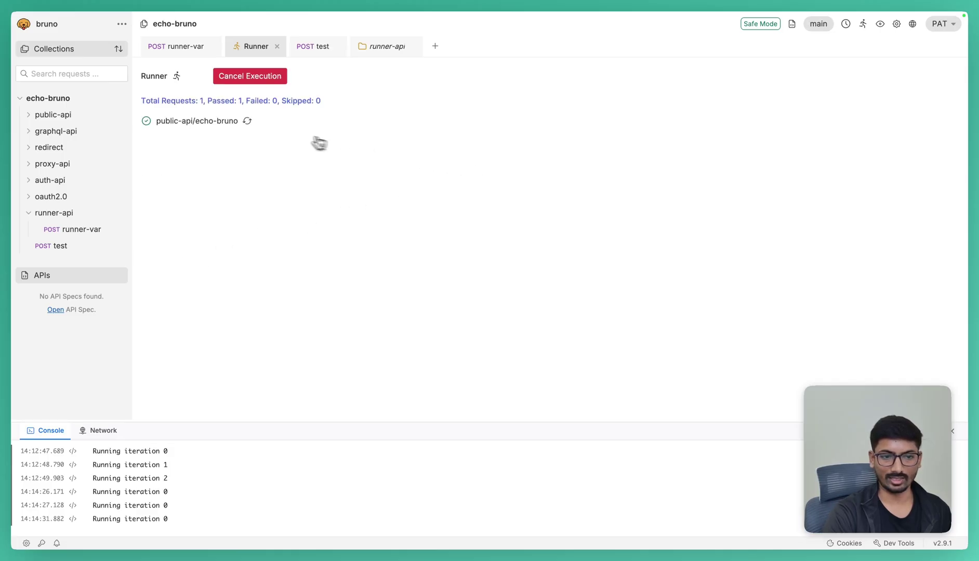
pyautogui.click(254, 77)
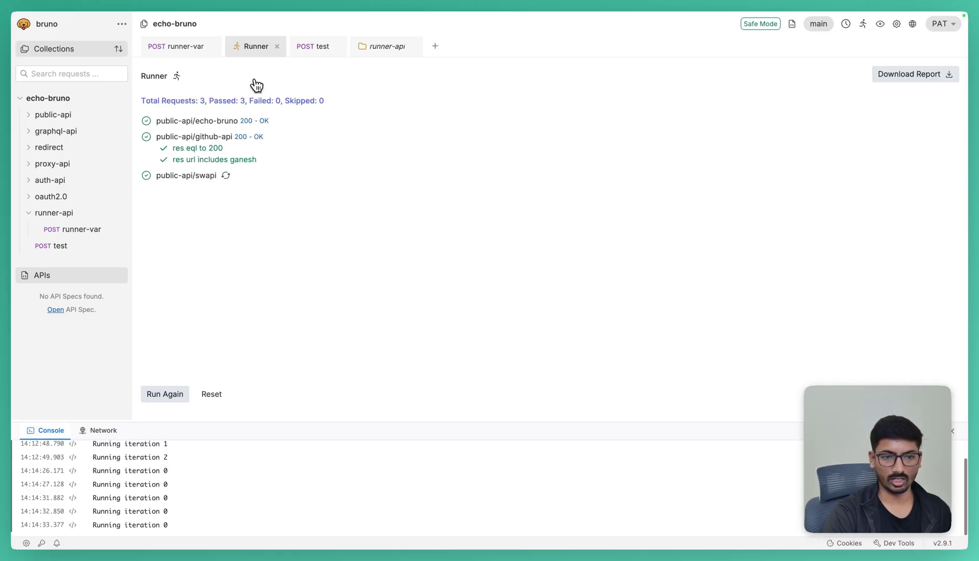
# Reset the runner and run only the swapi and country requests through the configured request selection
pyautogui.click(211, 394)
pyautogui.click(144, 195)
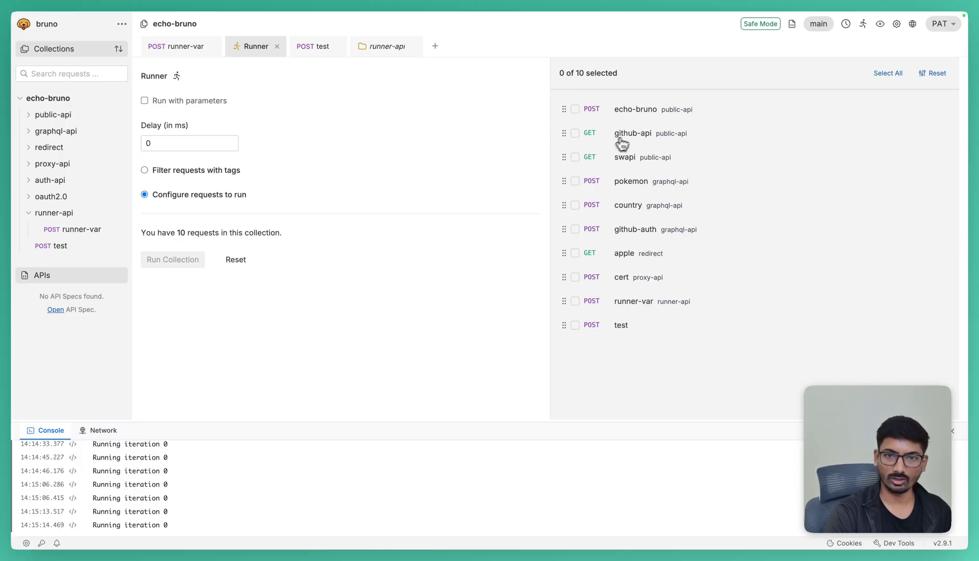
pyautogui.click(575, 157)
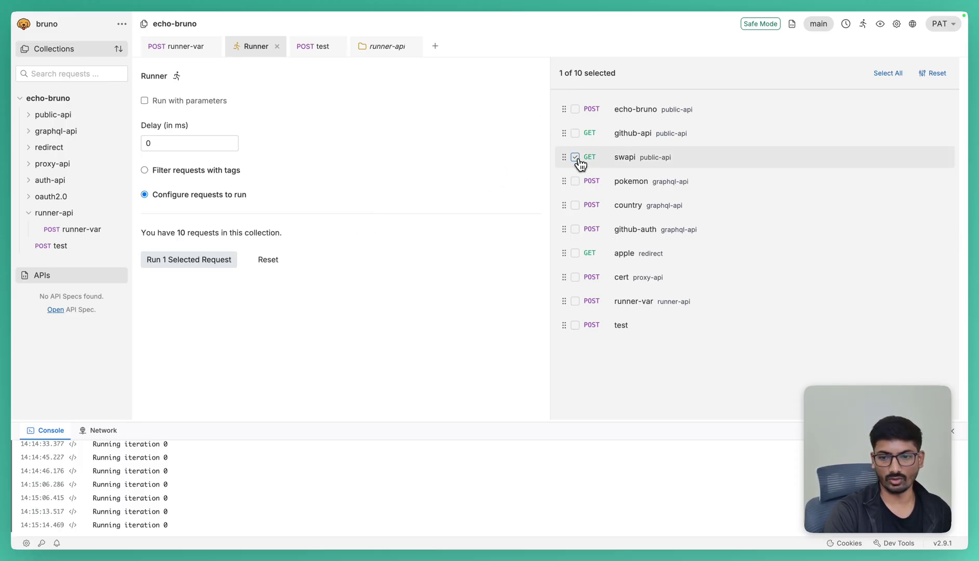
pyautogui.click(575, 205)
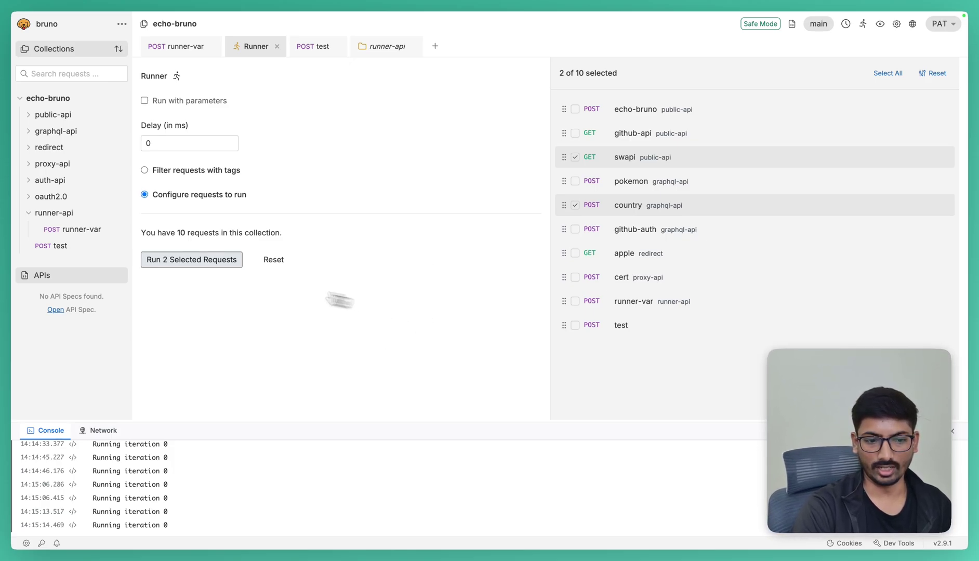
pyautogui.click(204, 266)
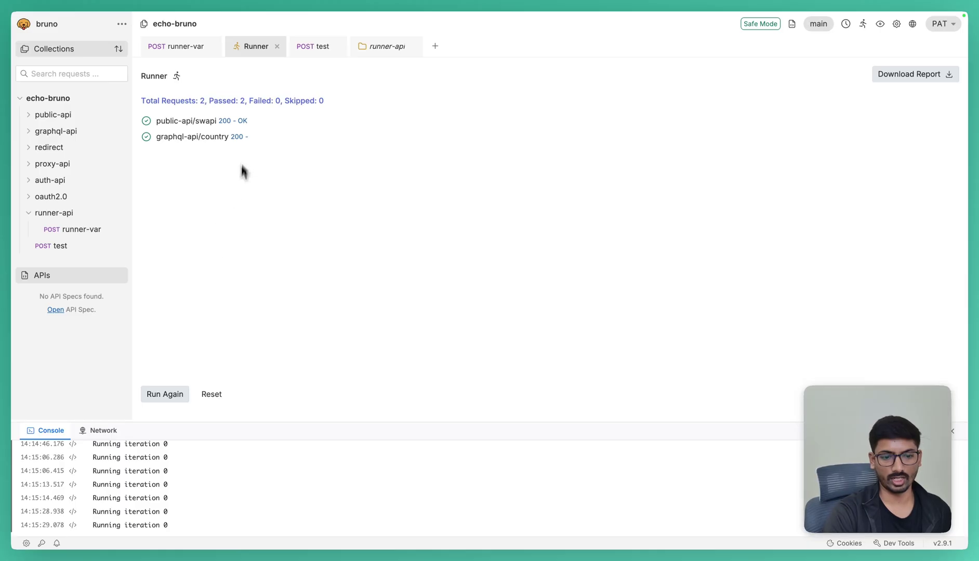
# Reset the runner configuration, and close the console and the runner
pyautogui.click(210, 398)
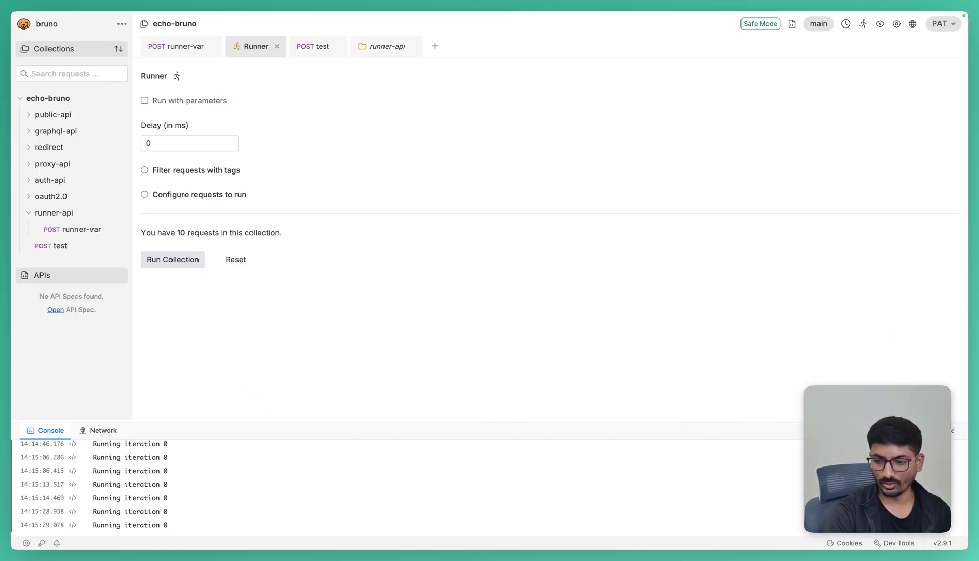
pyautogui.click(959, 431)
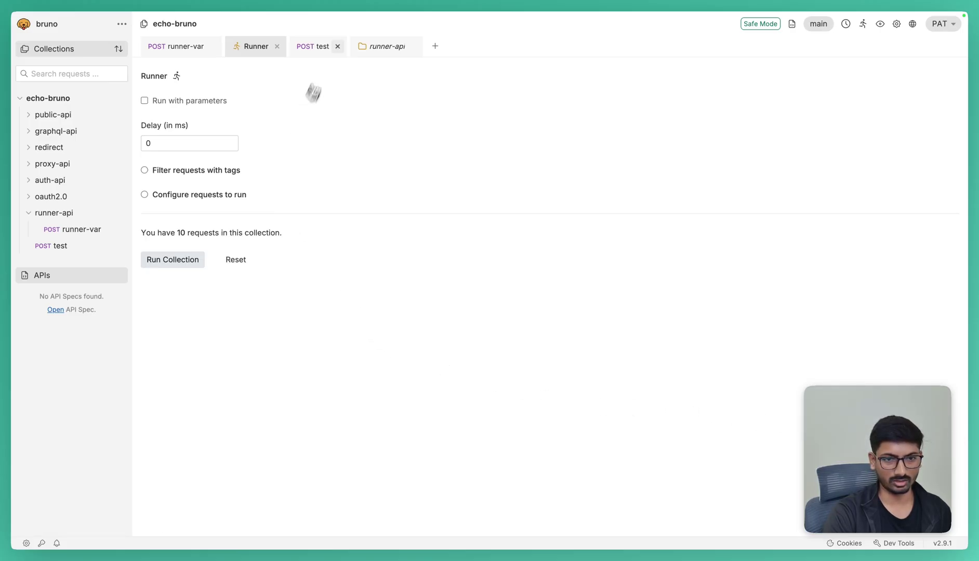
pyautogui.click(278, 46)
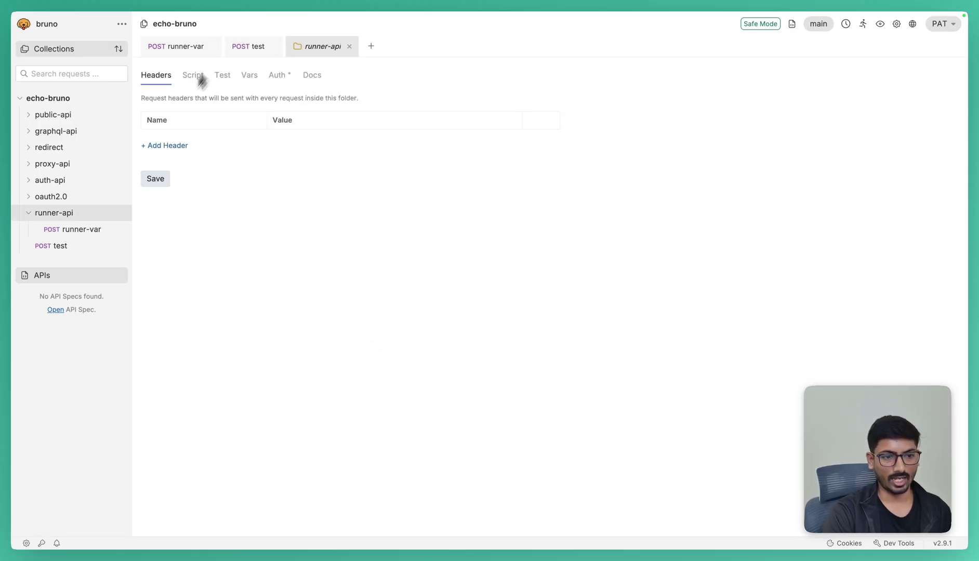